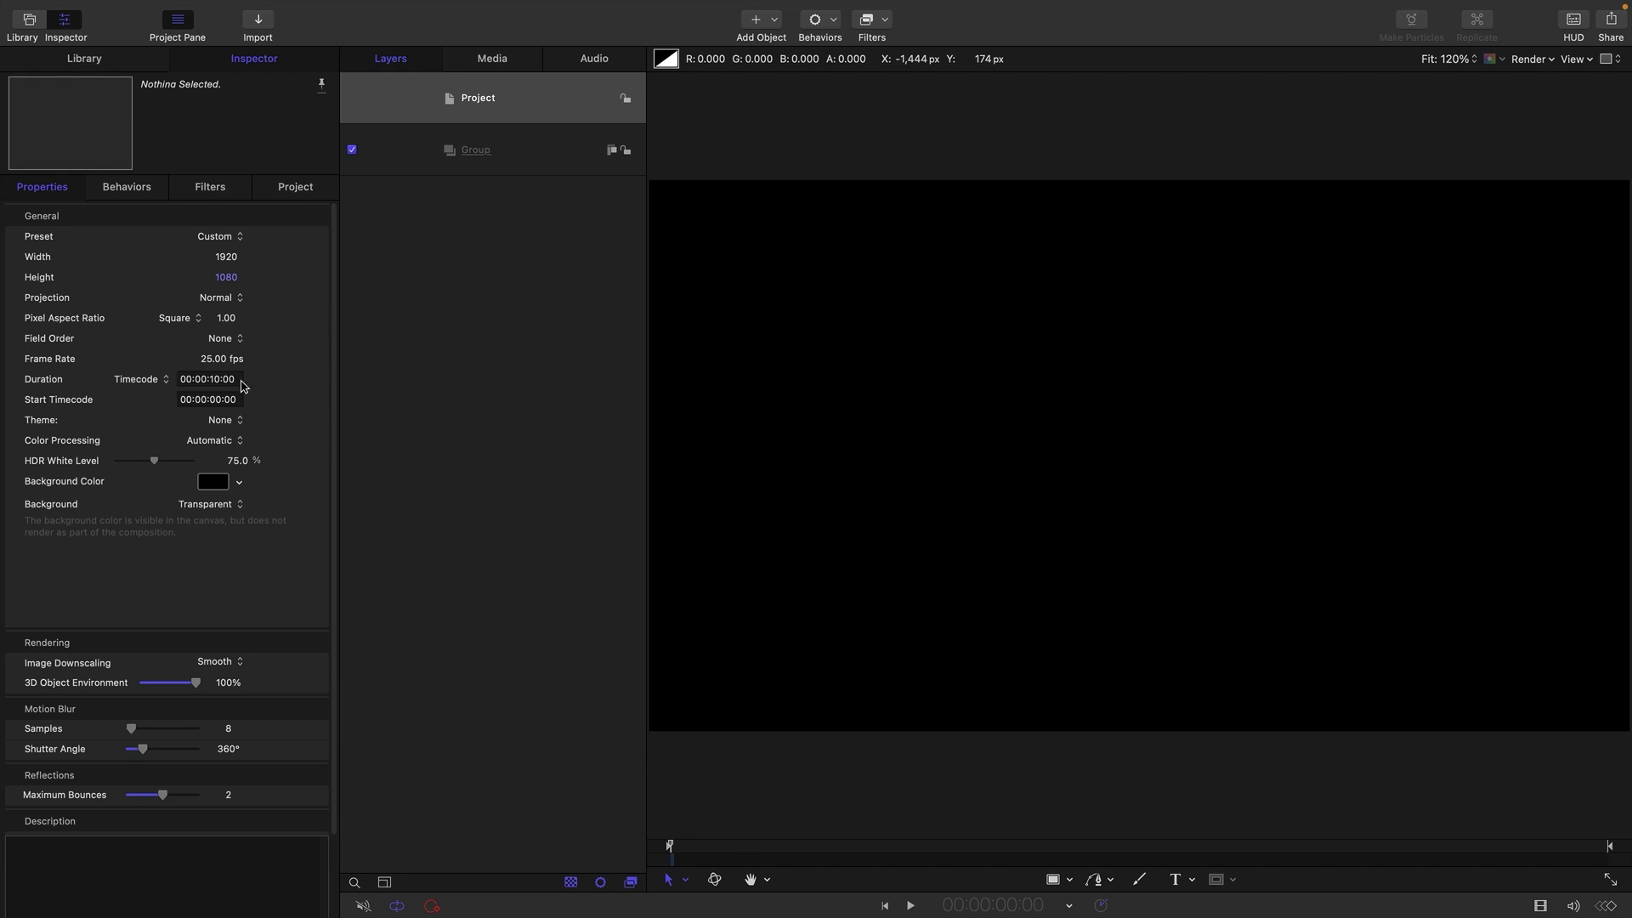
# Paste the FRACTURED / TURBULENT / DISORDERED text layer into the Group.
pyautogui.click(534, 160)
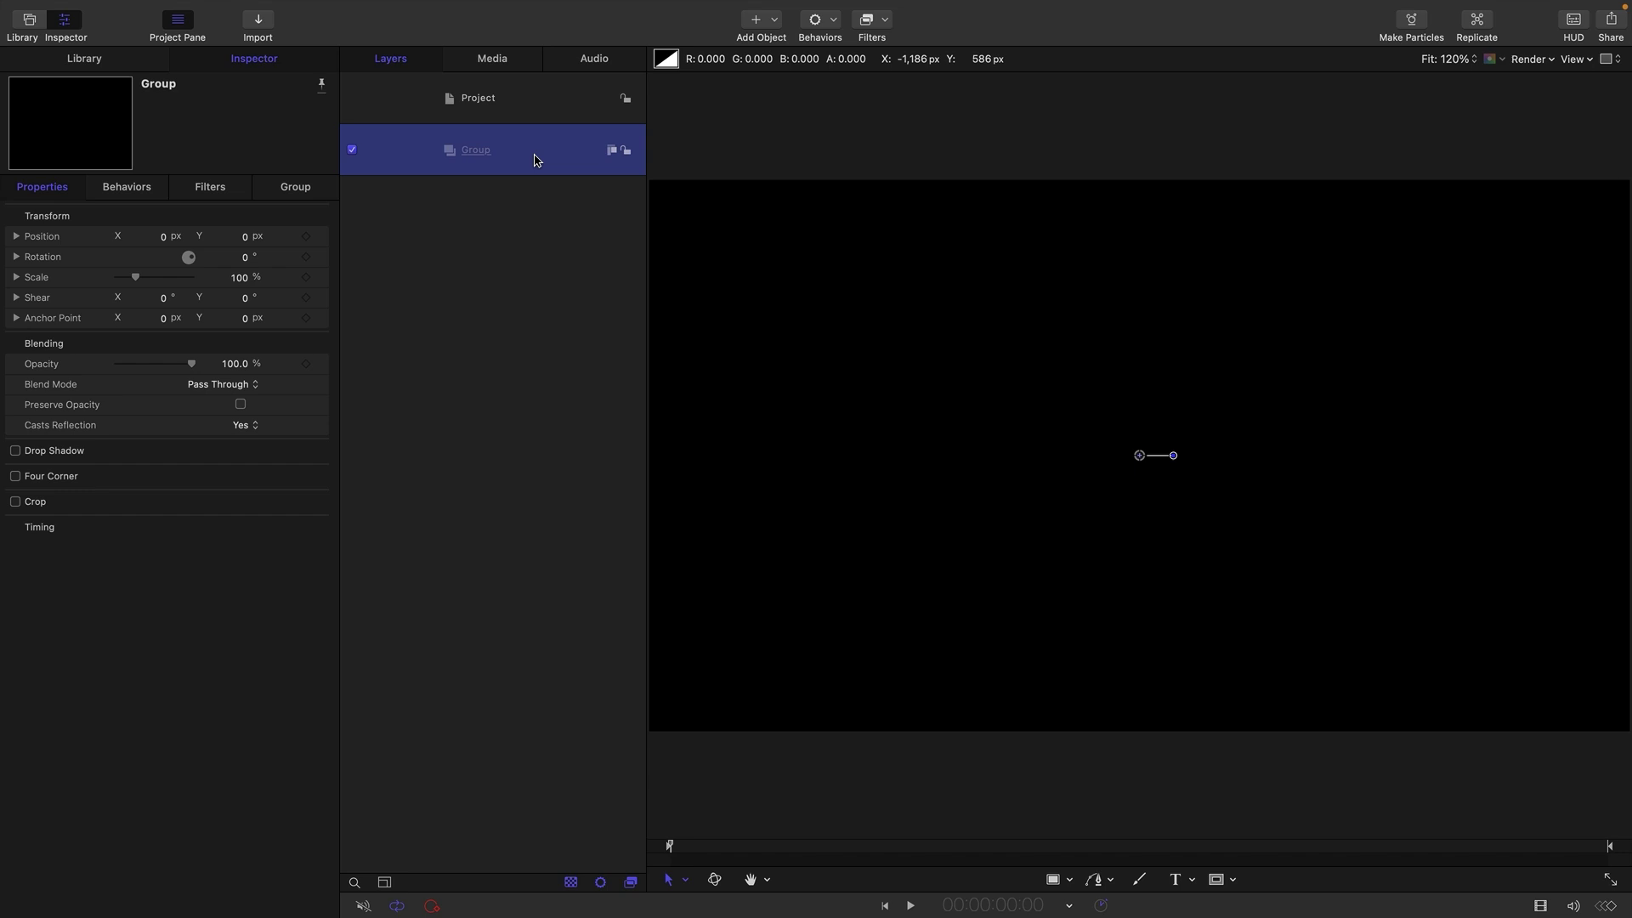
pyautogui.press('super+v')
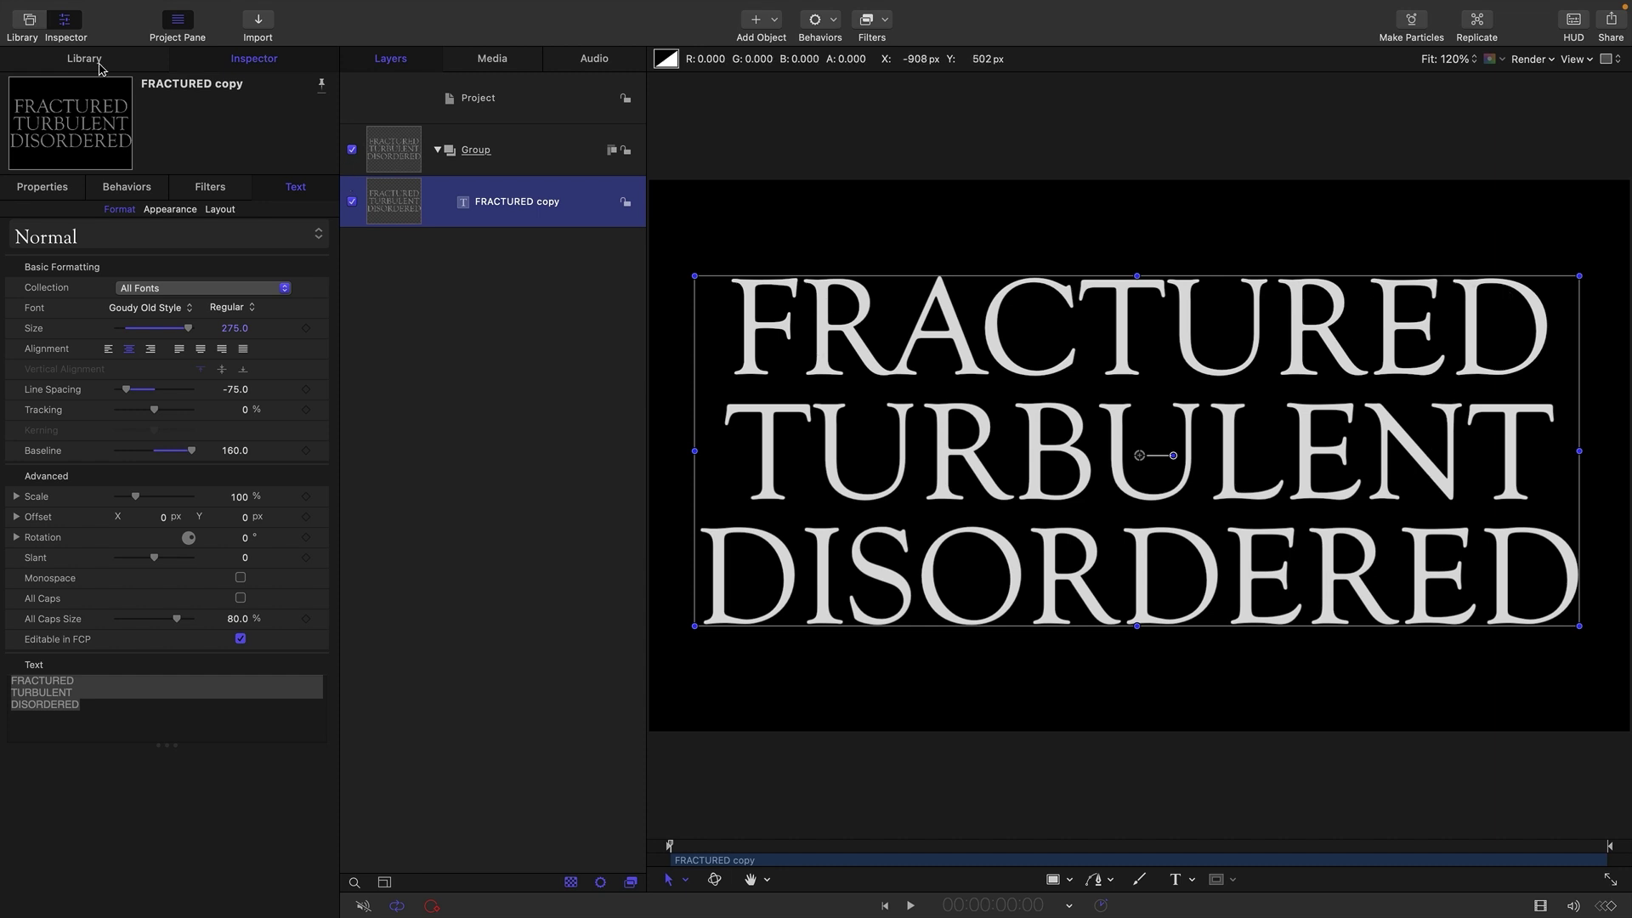
# Add a Color Solid generator behind the text and colour it Licorice black.
pyautogui.click(773, 21)
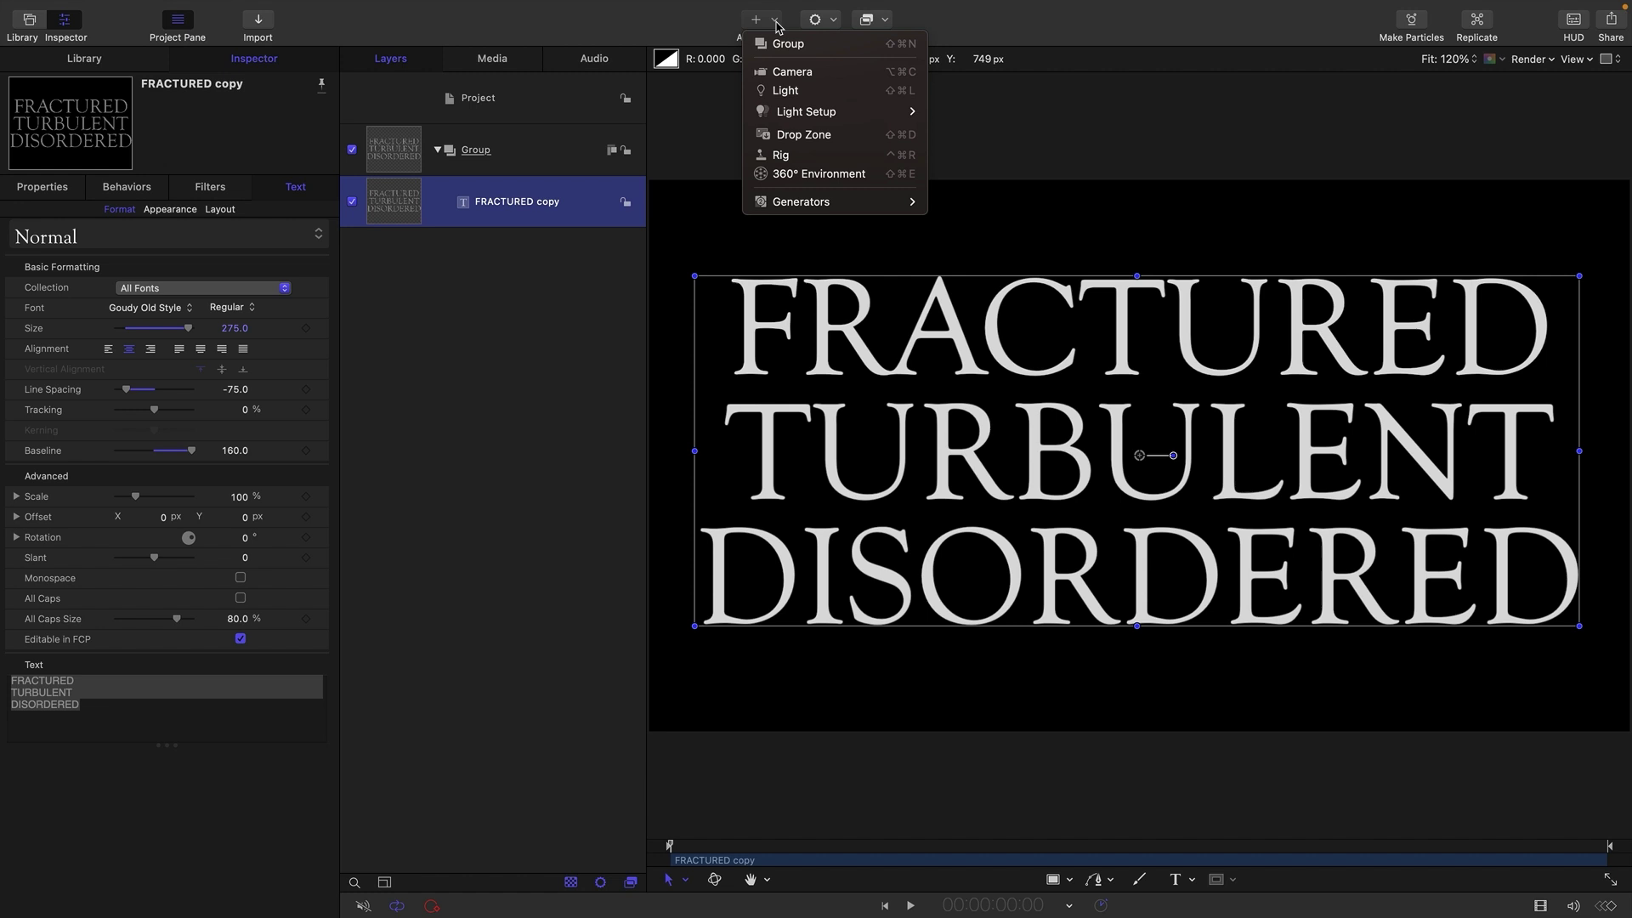
pyautogui.moveTo(892, 207)
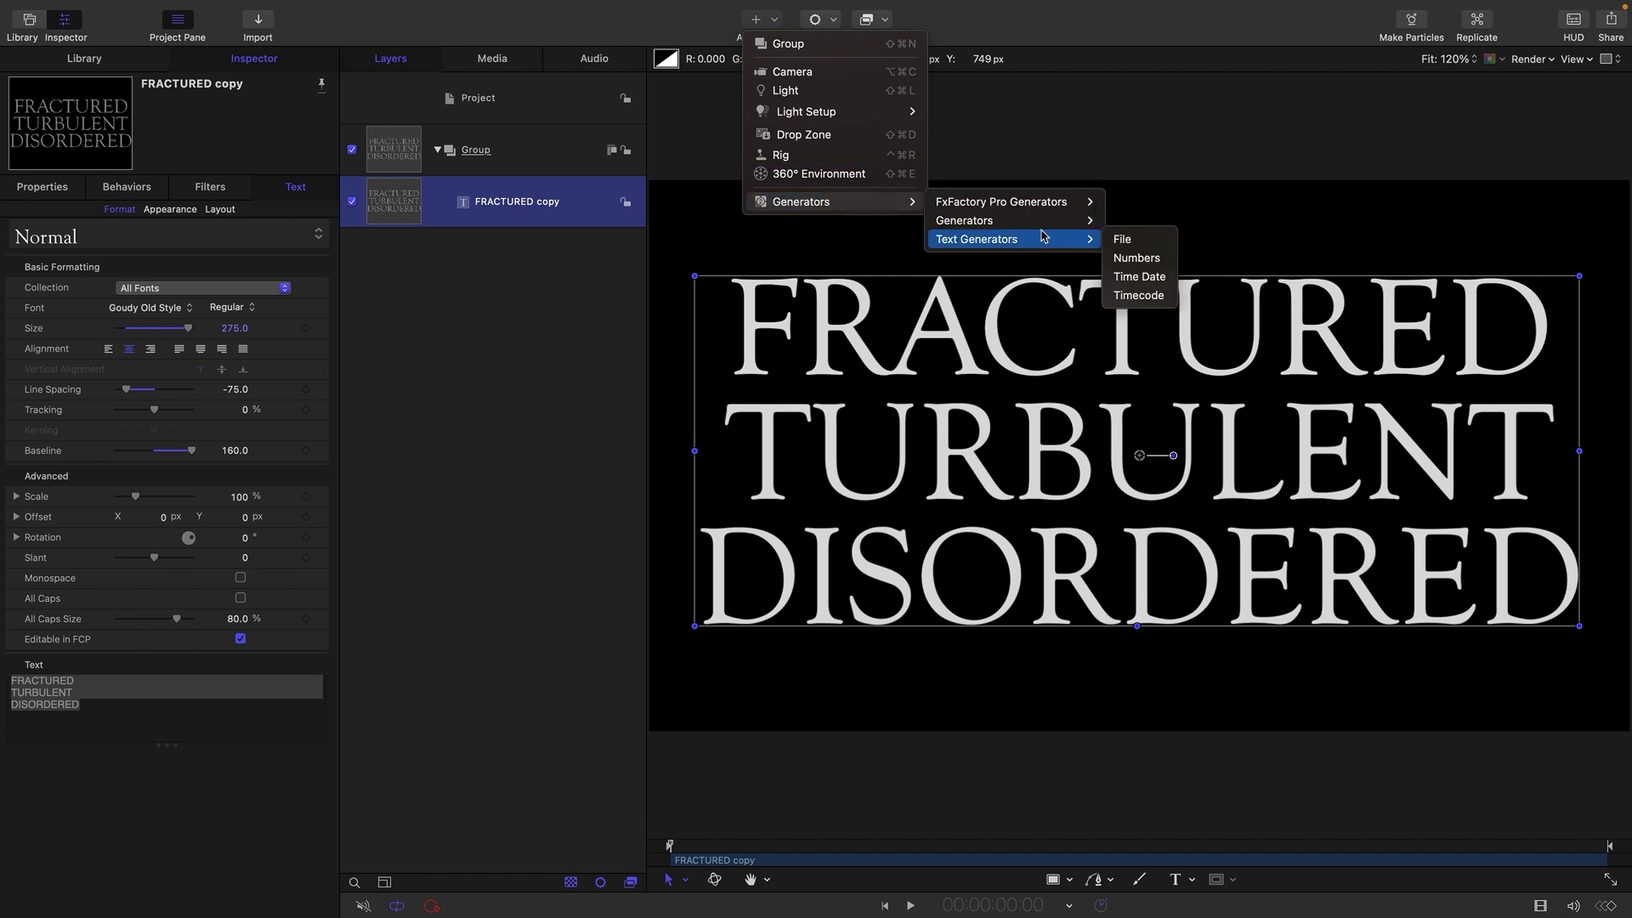
pyautogui.moveTo(1014, 226)
pyautogui.click(1141, 295)
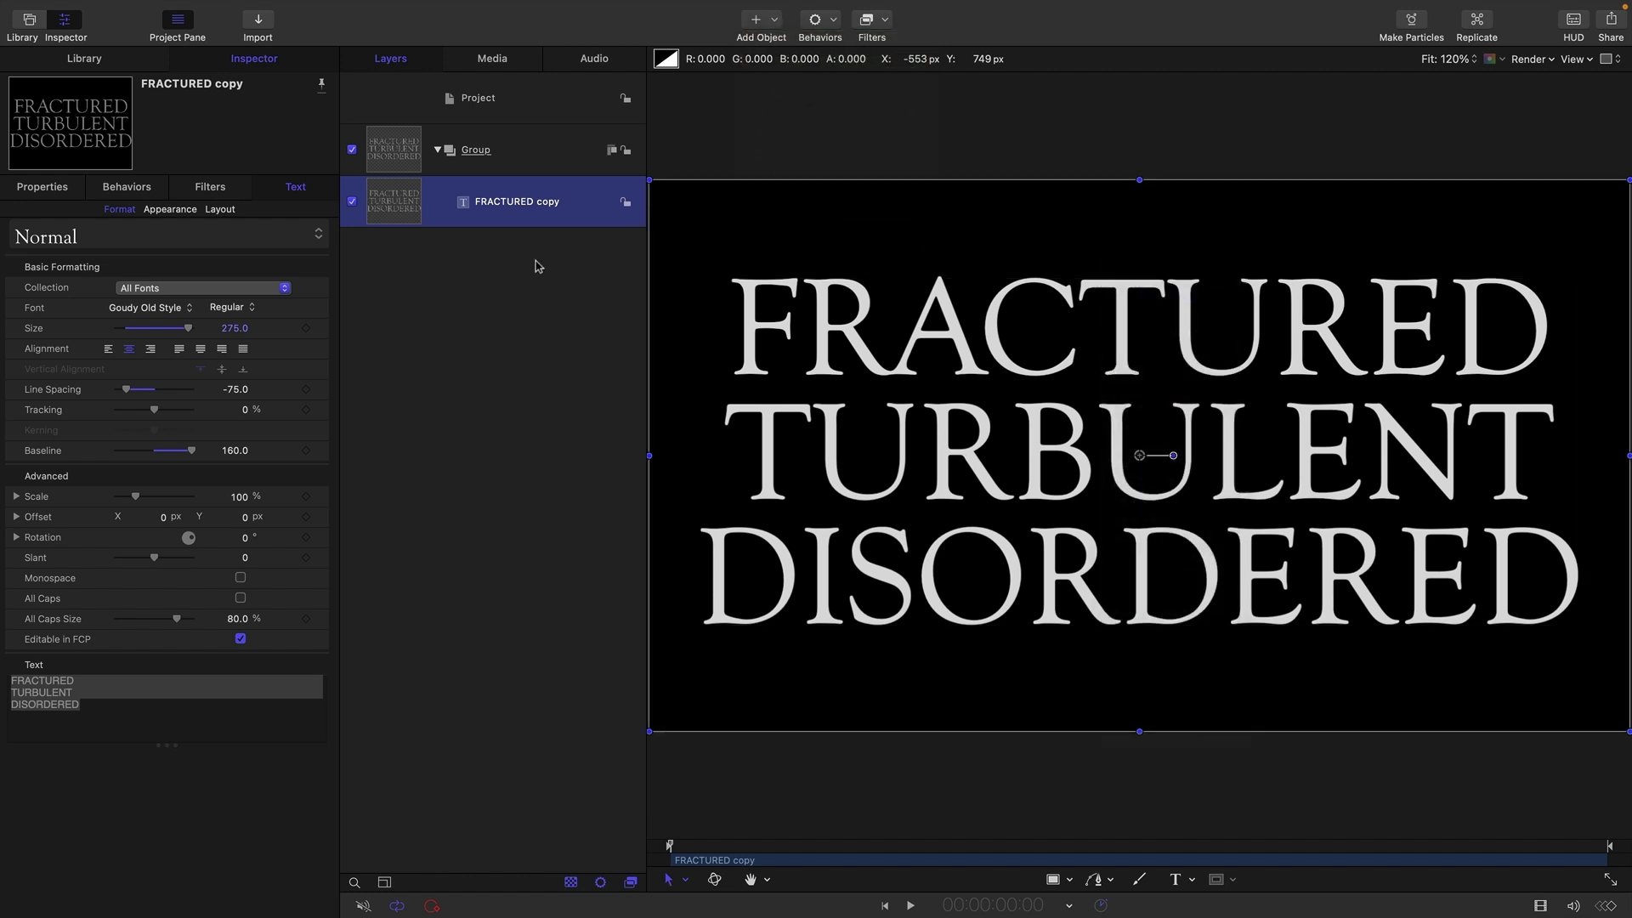
pyautogui.press('super+bracketleft')
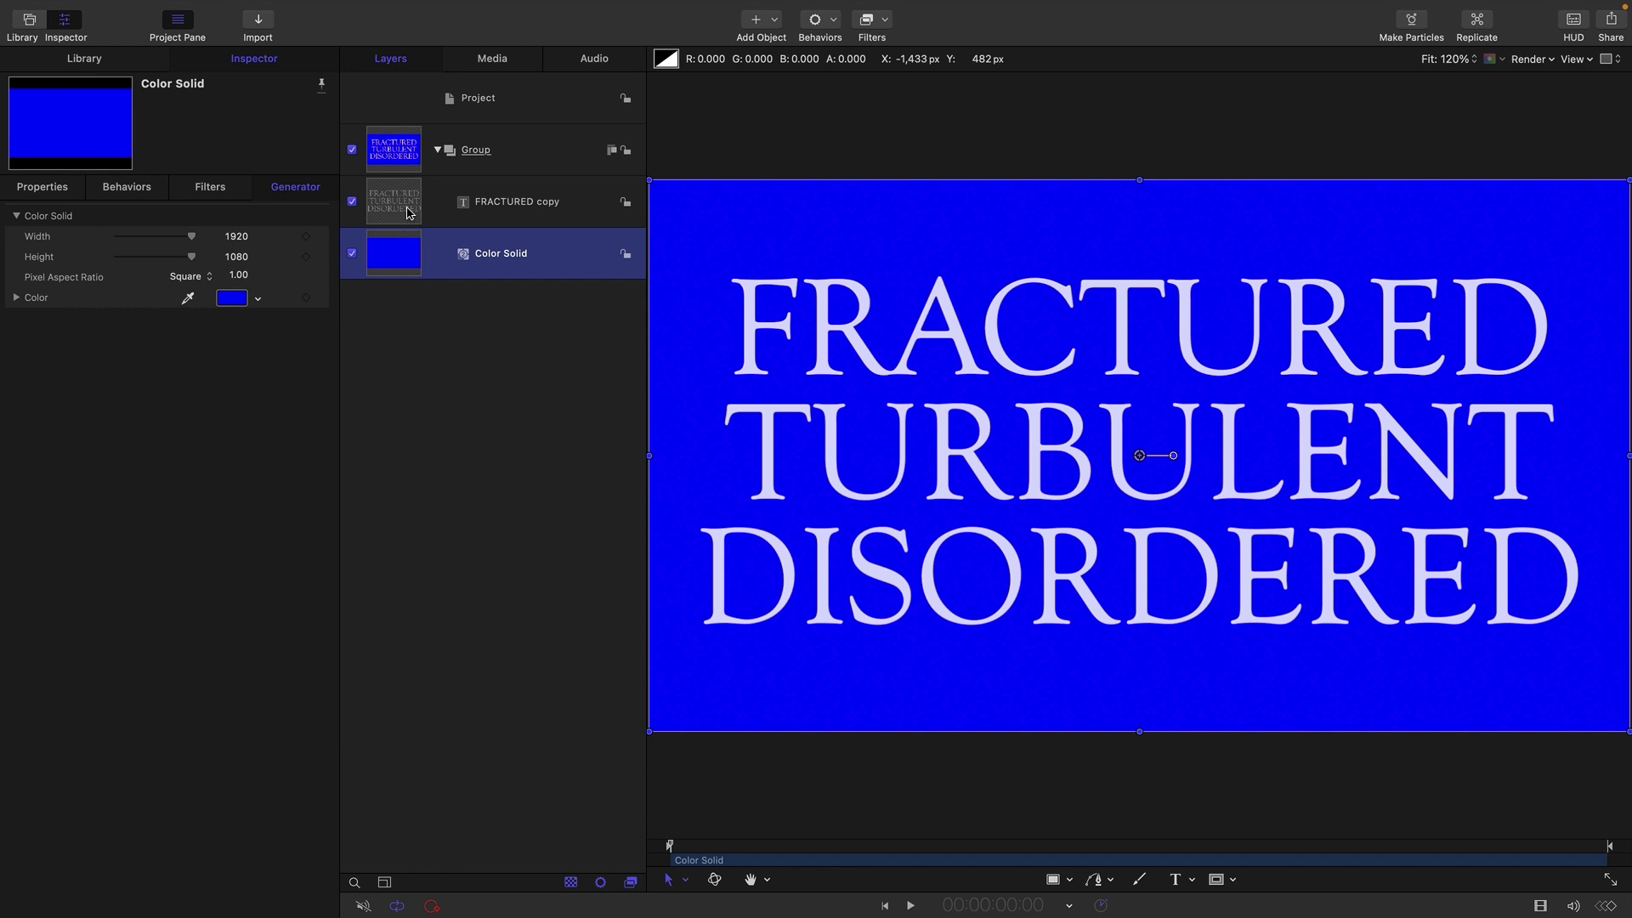
pyautogui.click(231, 298)
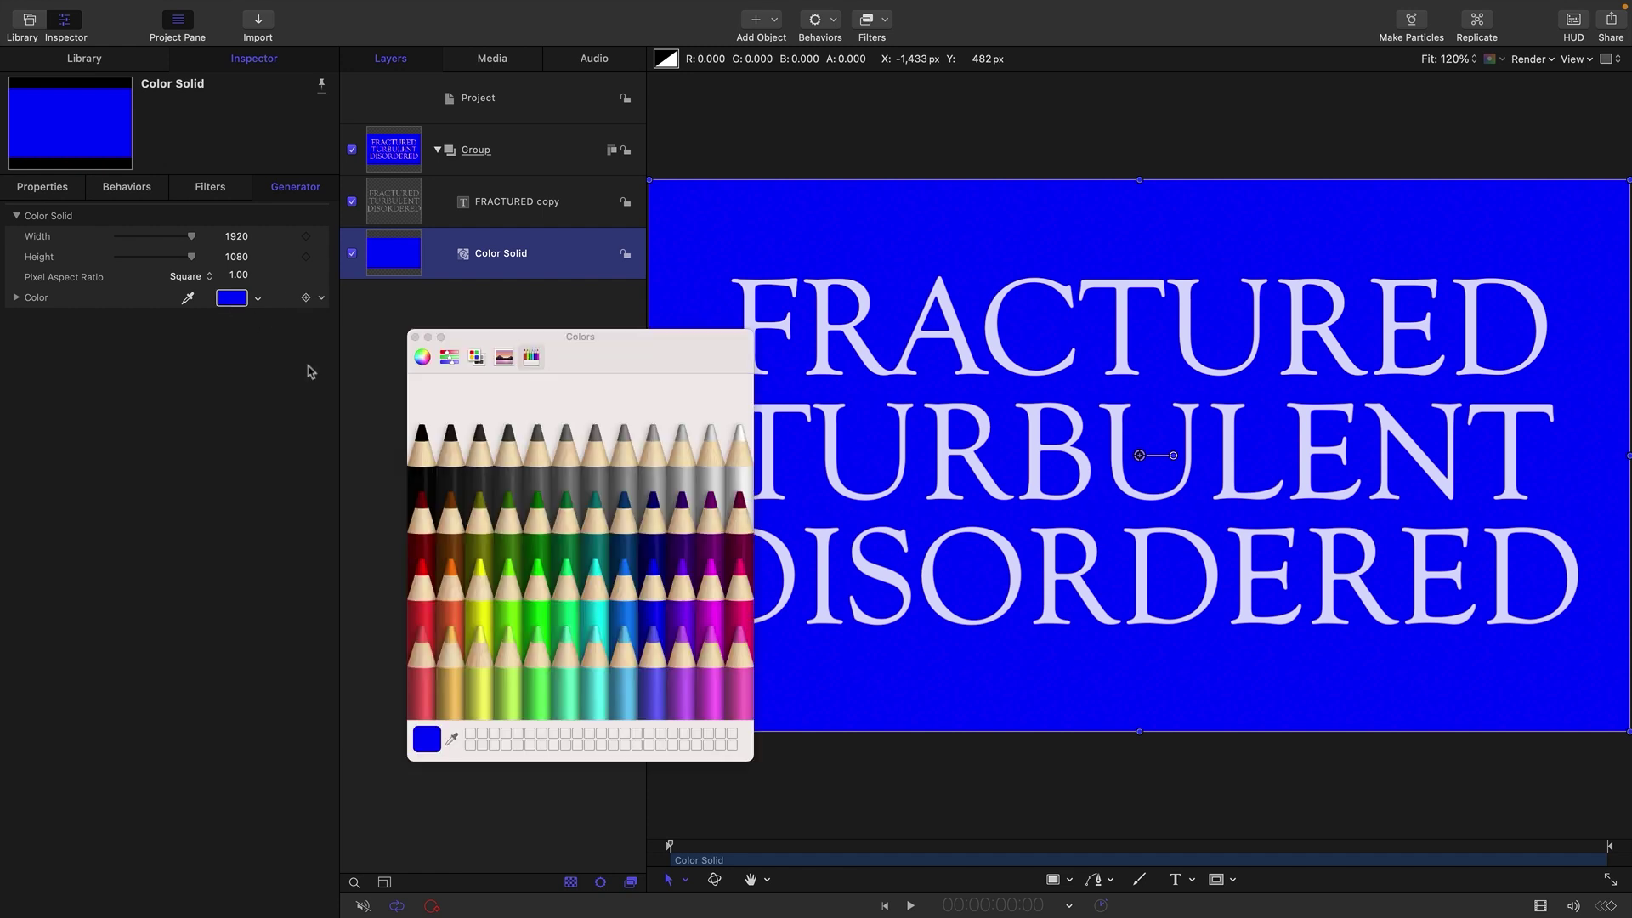
pyautogui.click(418, 459)
pyautogui.click(415, 336)
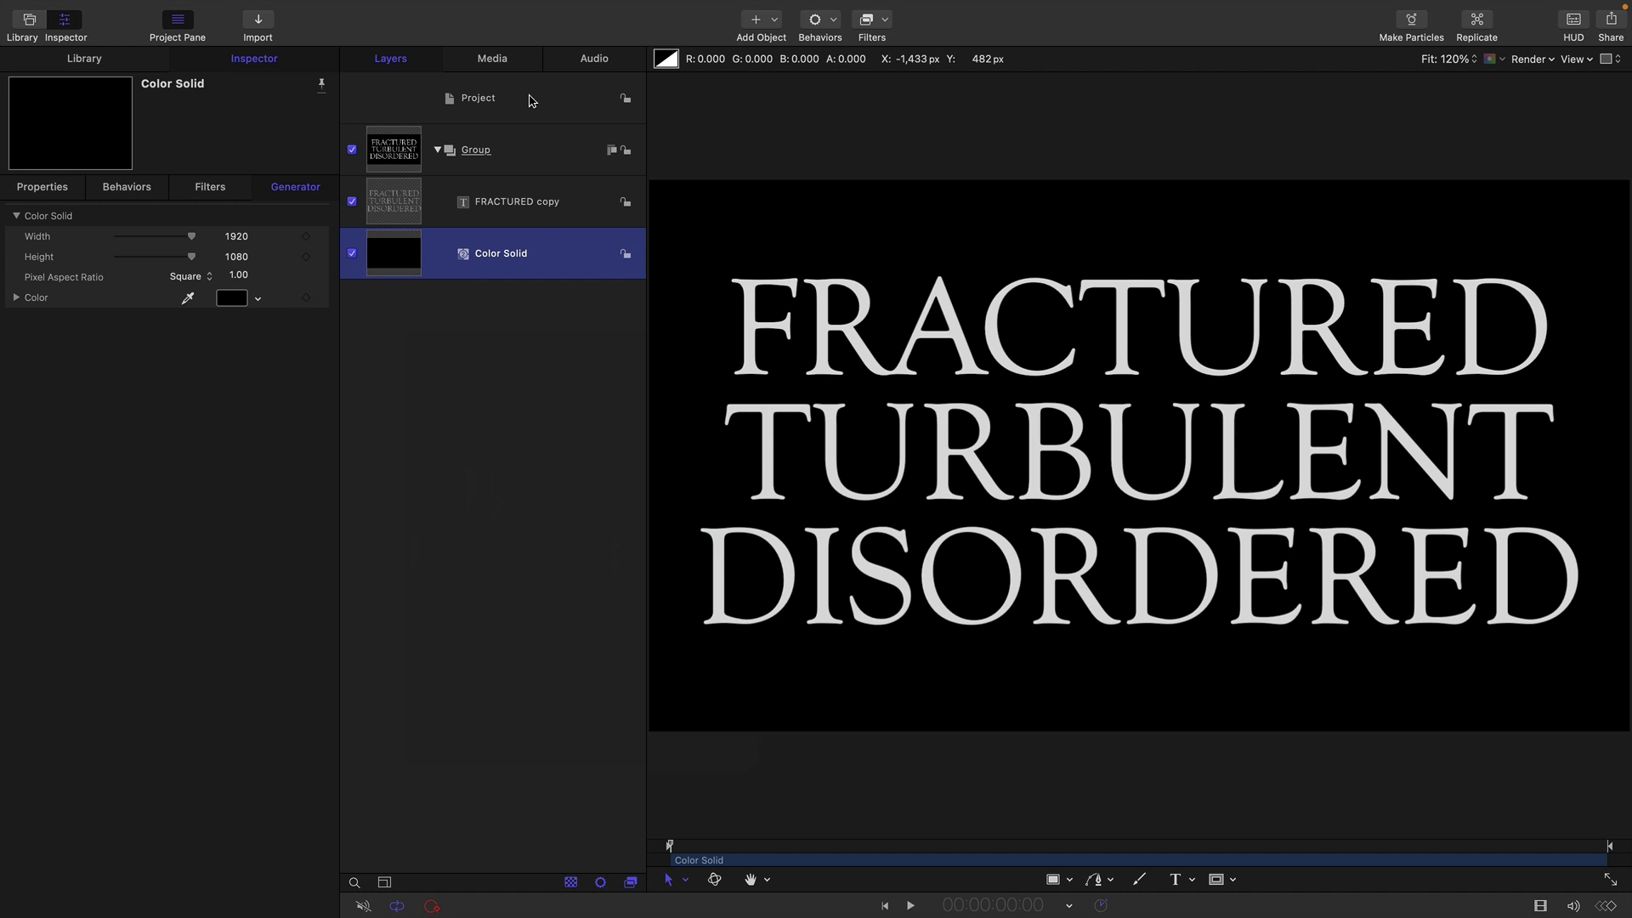
# Create a new top-level Group 1 and duplicate the black Color Solid into it.
pyautogui.click(530, 101)
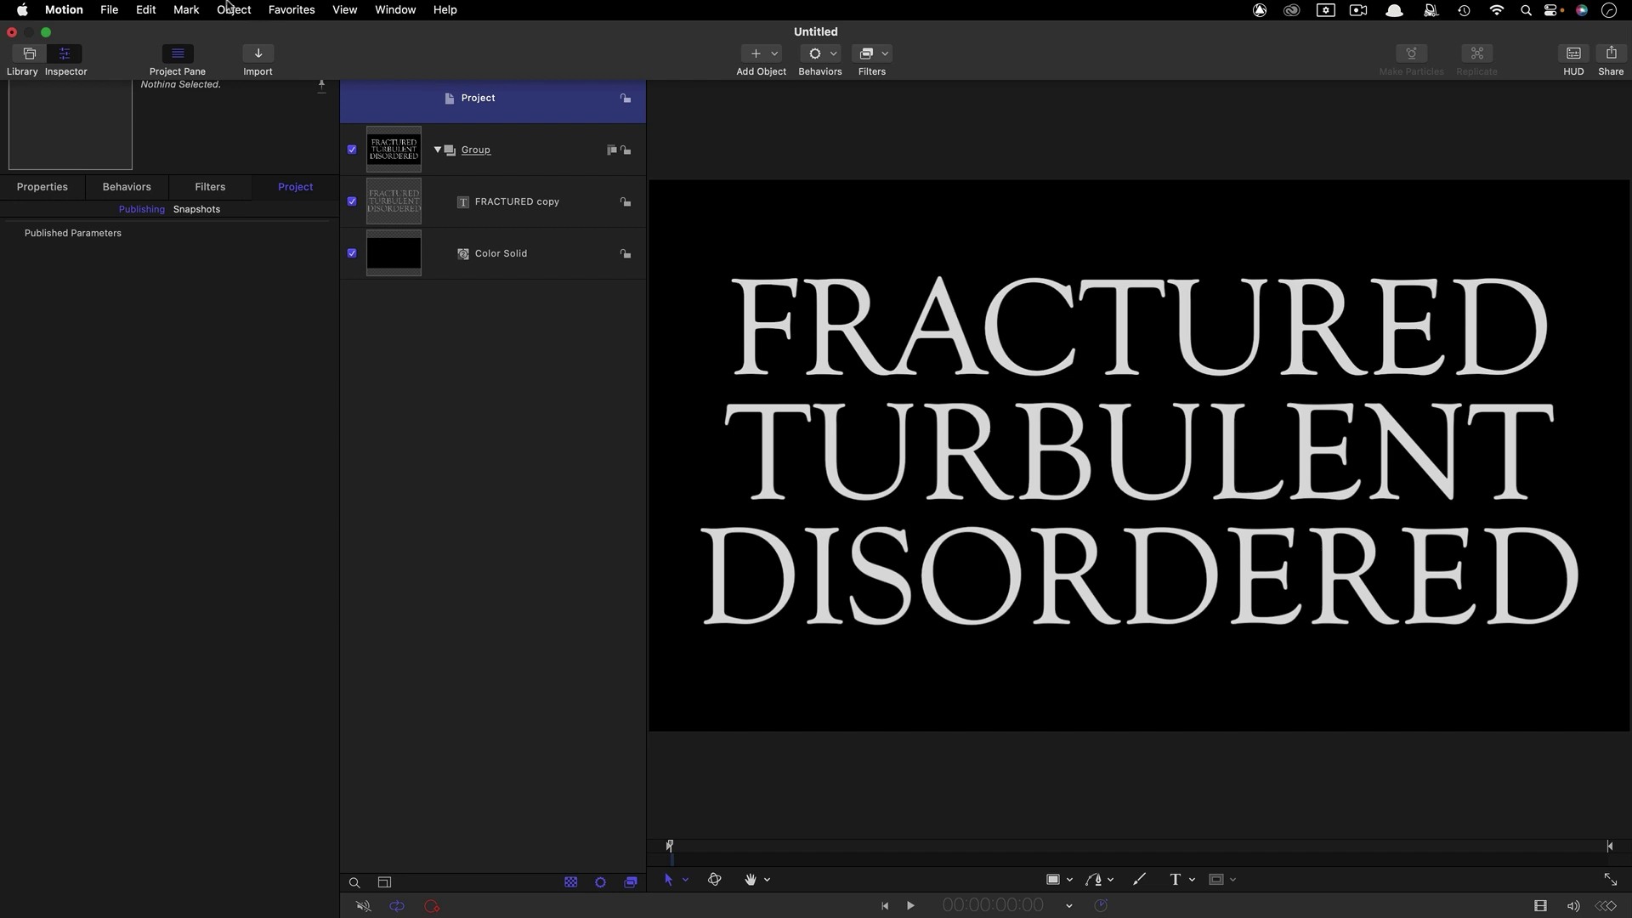
pyautogui.click(230, 10)
pyautogui.click(238, 26)
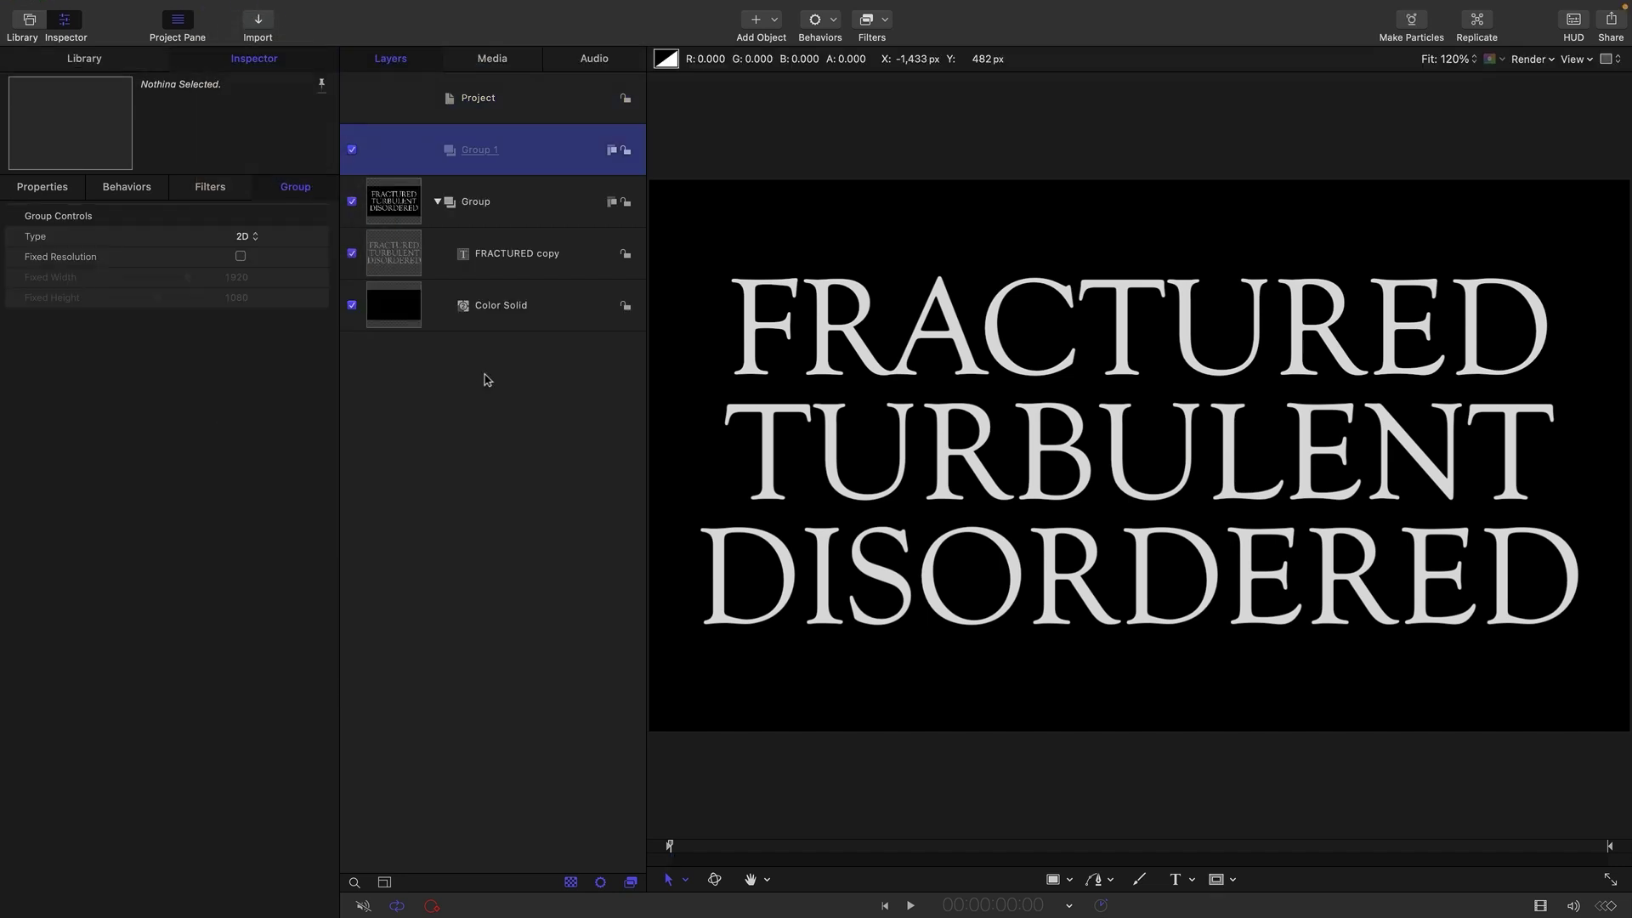
pyautogui.click(392, 313)
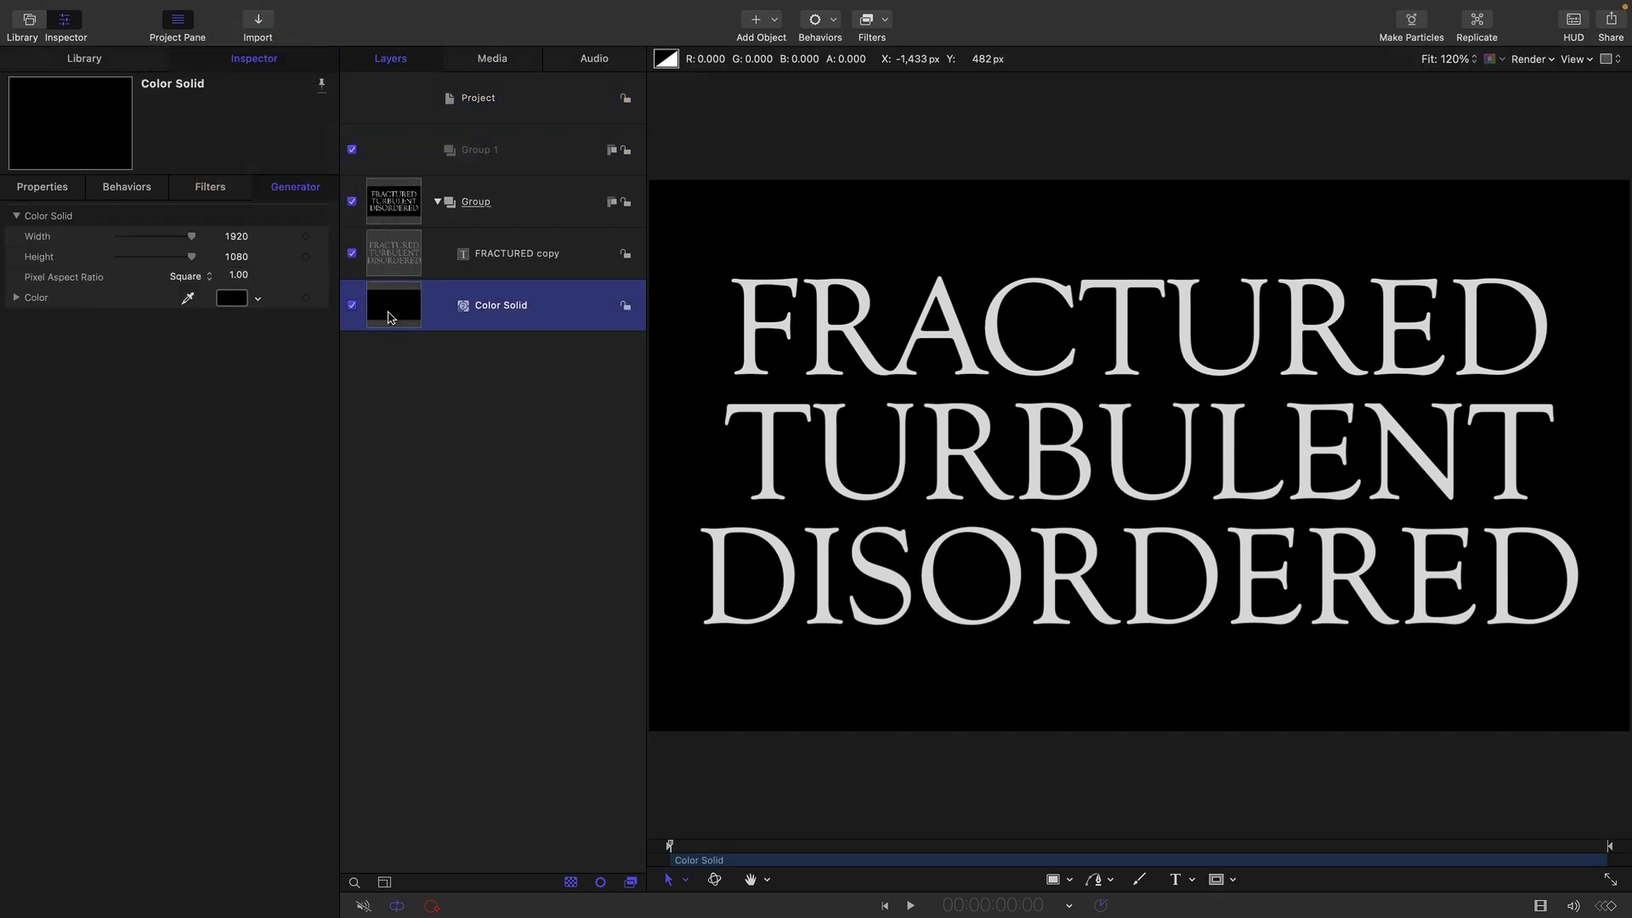
pyautogui.moveTo(388, 317); pyautogui.dragTo(480, 153)
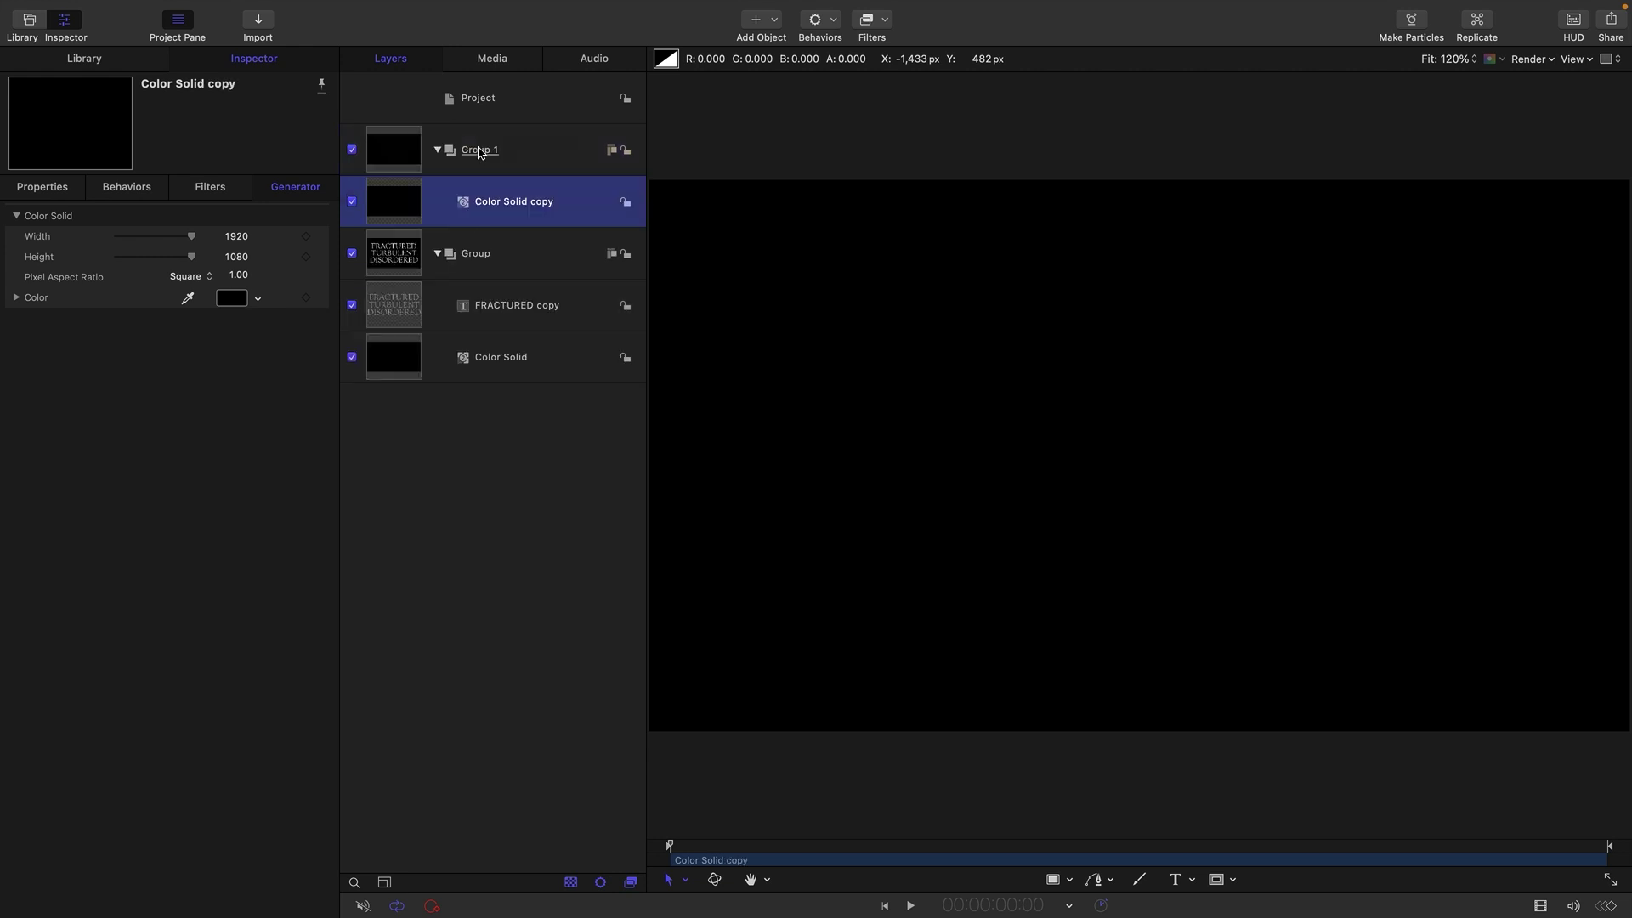
# Hide Group 1 and add a Noise generator to it.
pyautogui.click(352, 150)
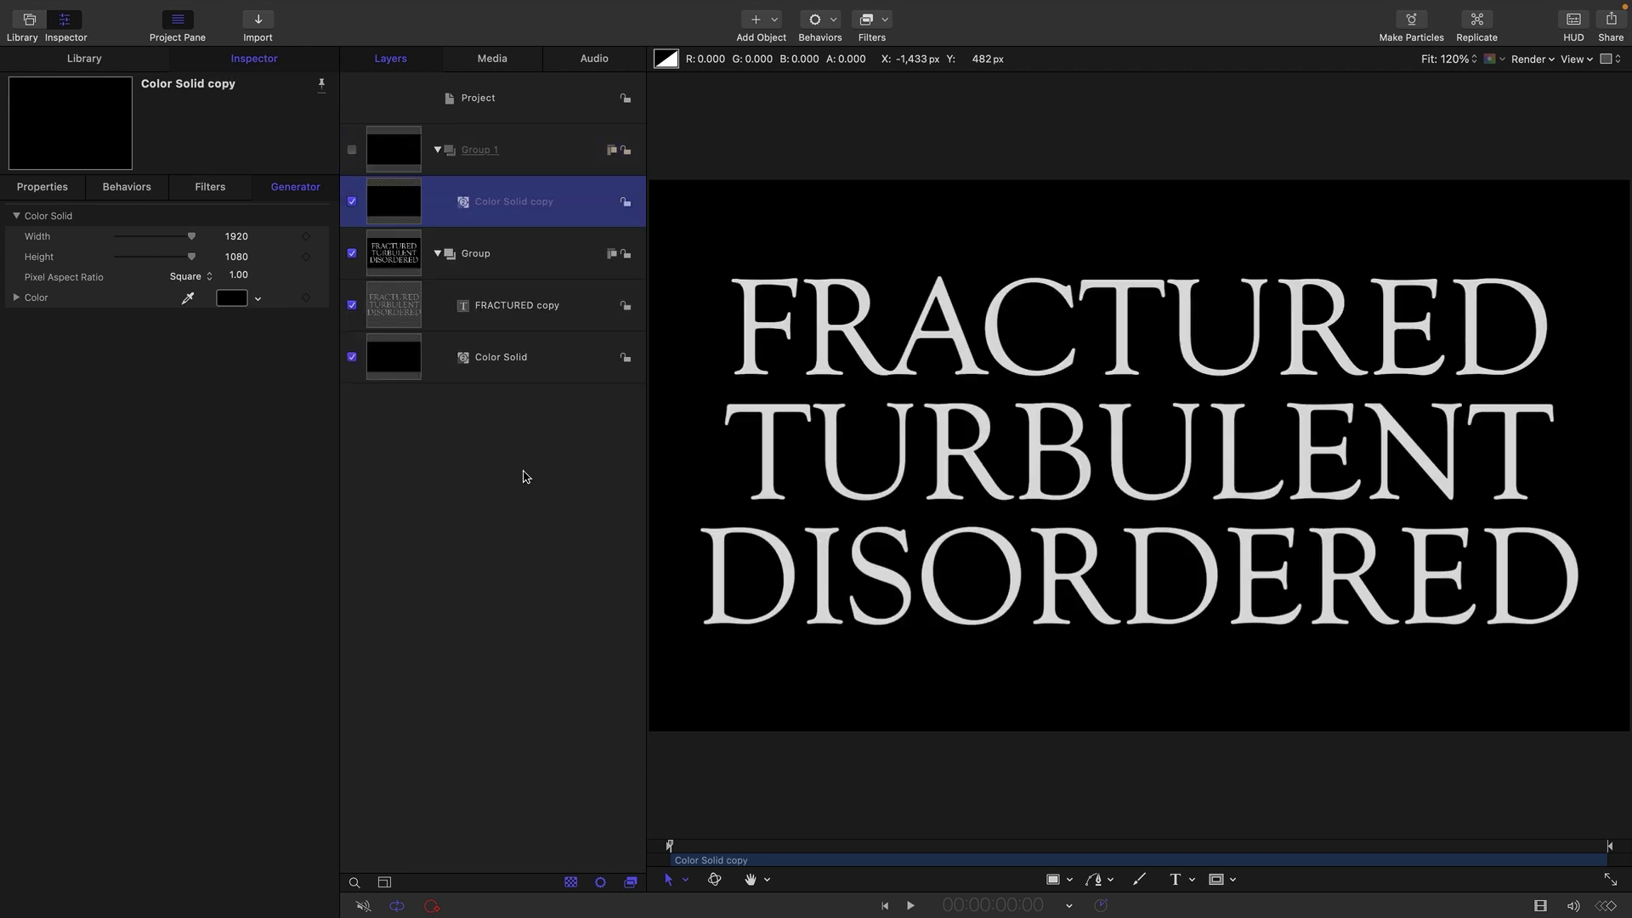
pyautogui.click(769, 19)
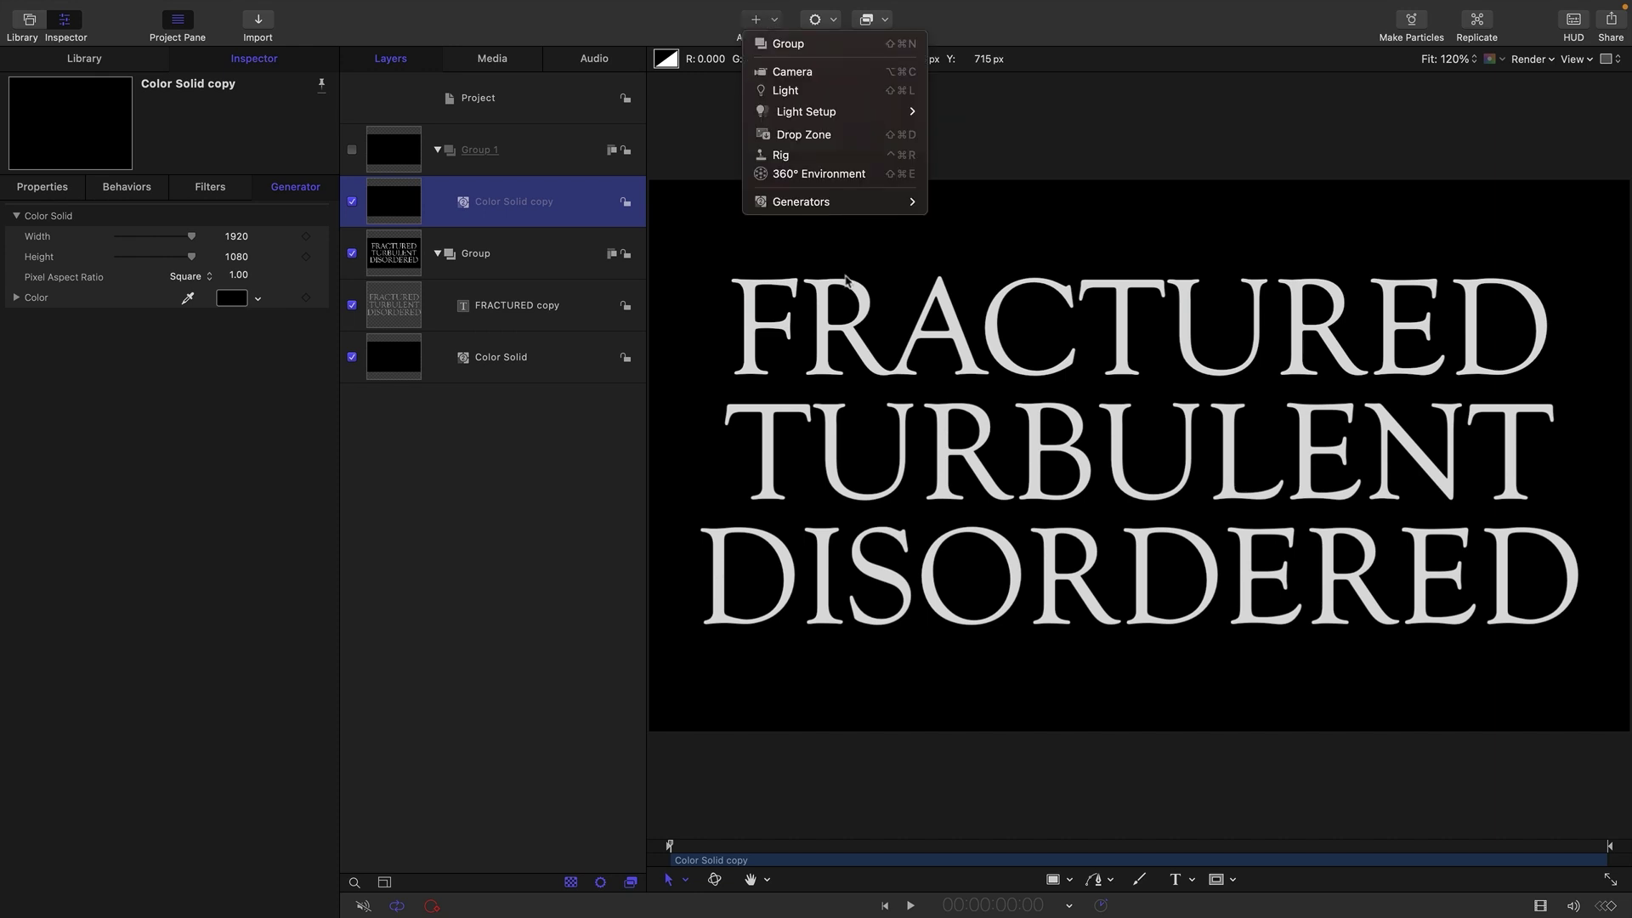
pyautogui.moveTo(829, 207)
pyautogui.moveTo(944, 222)
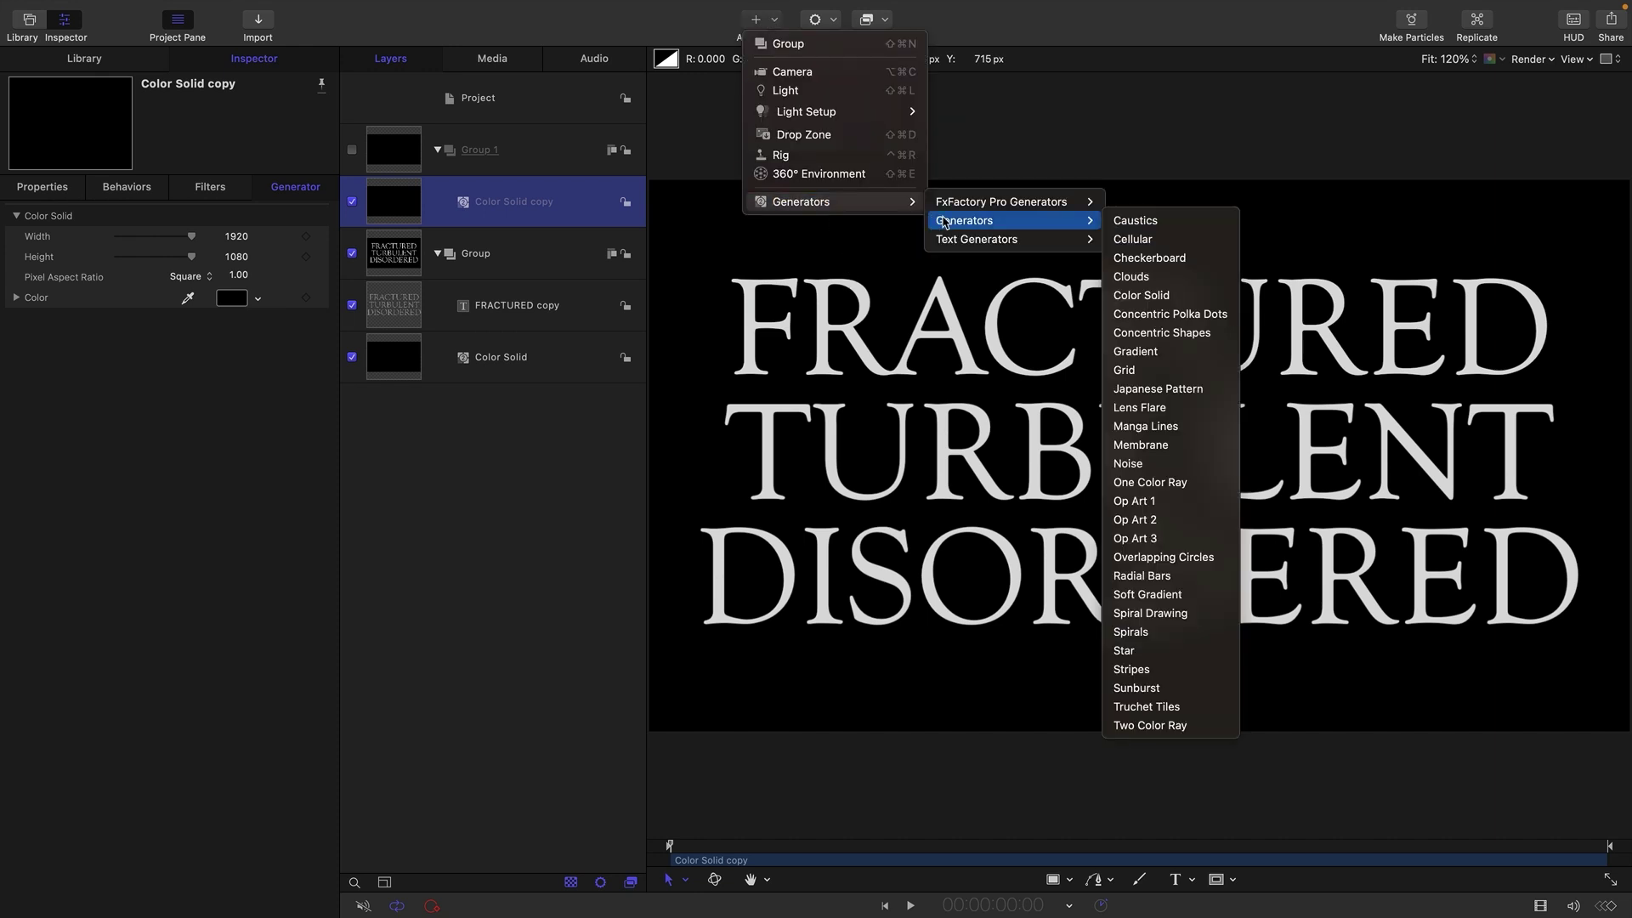
pyautogui.click(1156, 471)
# Add a Clouds generator above Noise and place the Color Solid copy just beneath Clouds.
pyautogui.click(768, 20)
pyautogui.moveTo(821, 213)
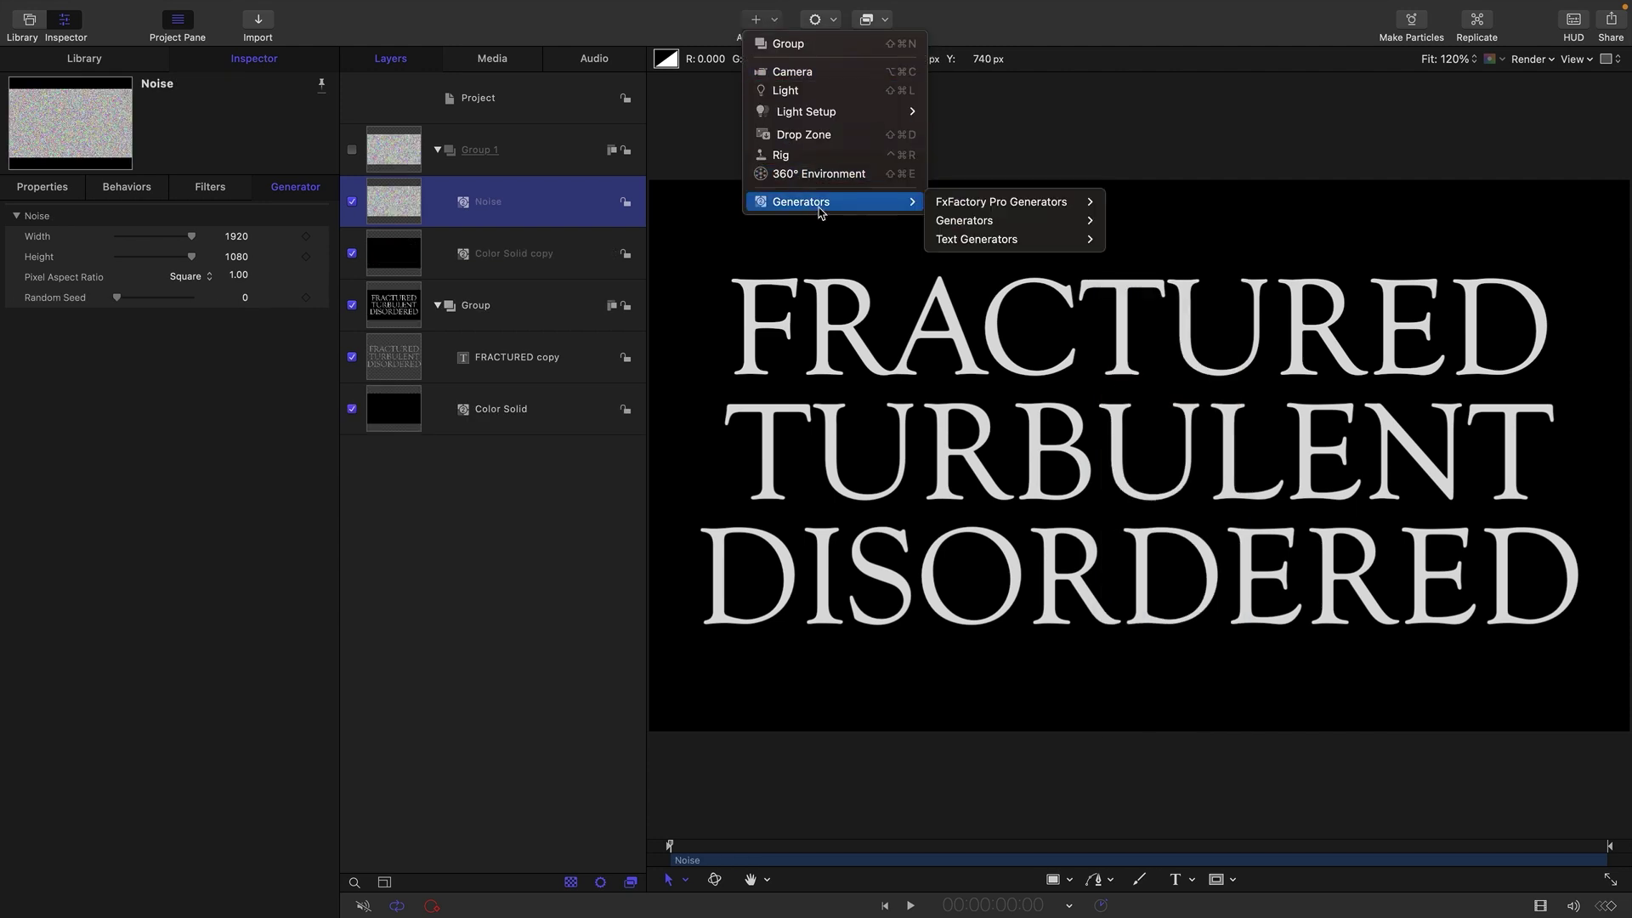
pyautogui.moveTo(1070, 223)
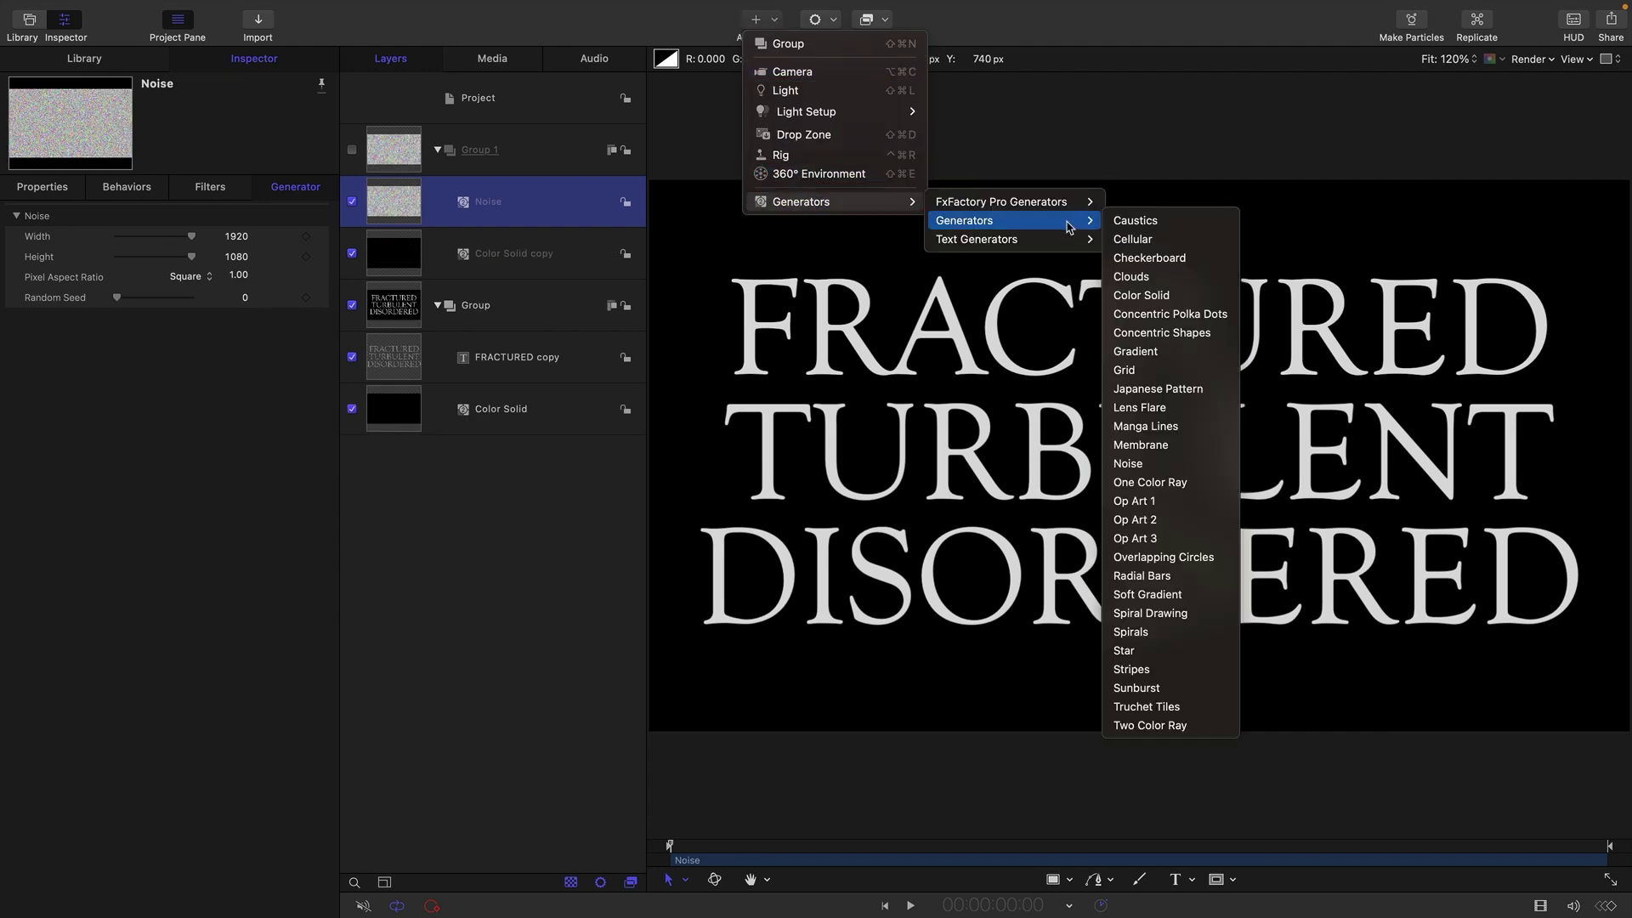
pyautogui.click(1136, 278)
pyautogui.moveTo(397, 320); pyautogui.dragTo(472, 233)
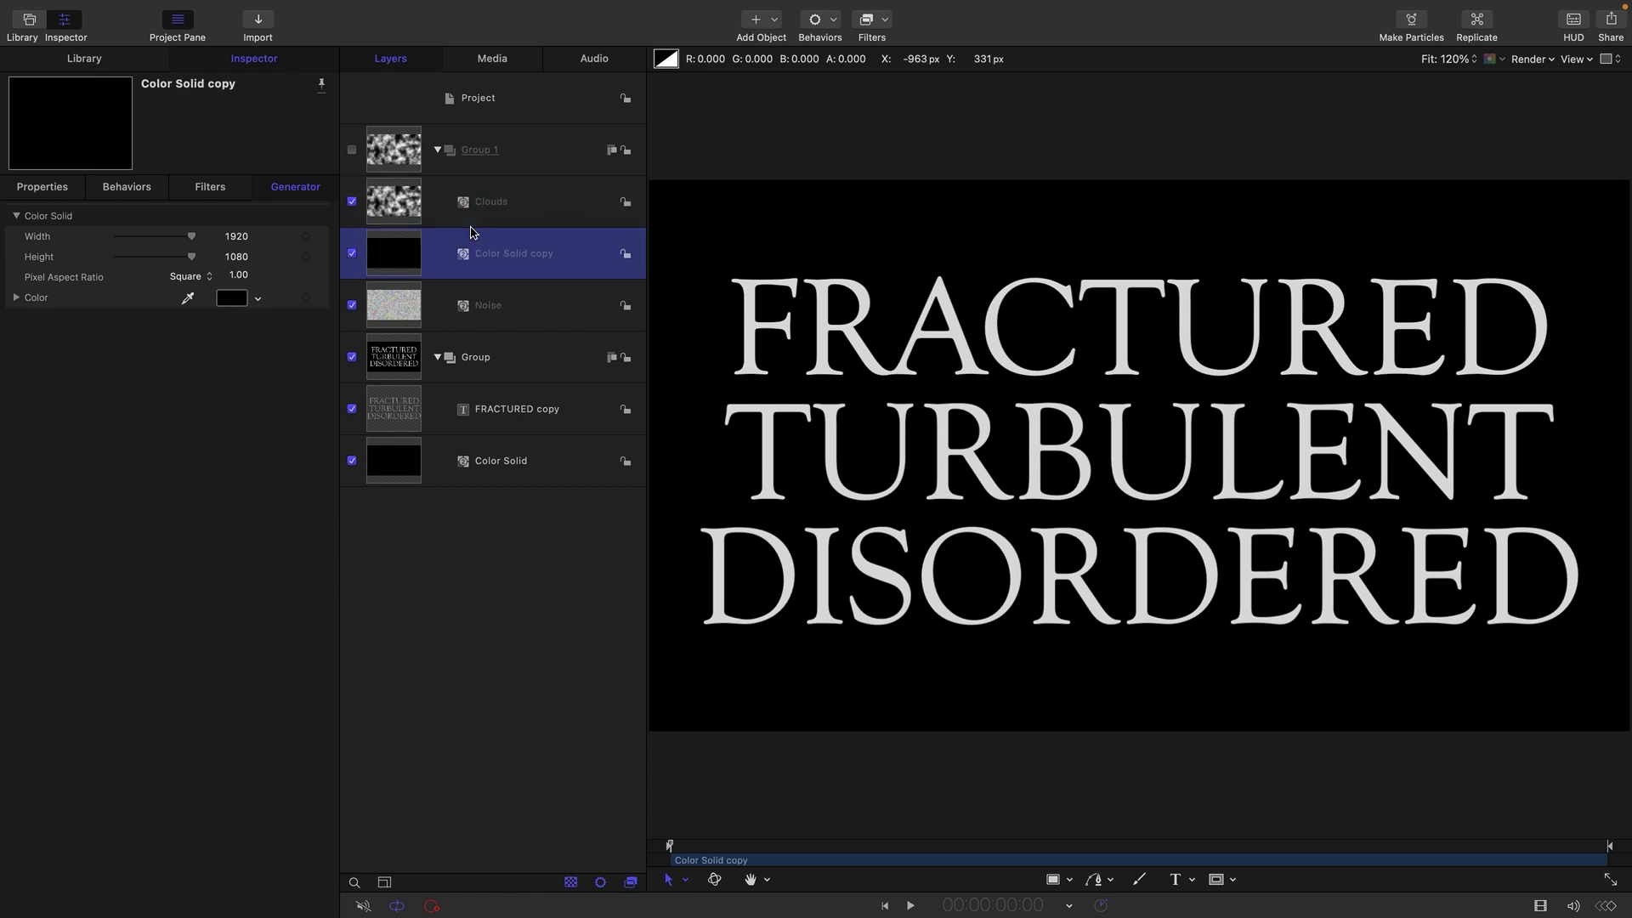
# Set the Clouds horizontal and vertical scale to 64 and its speed to 0.1.
pyautogui.click(400, 205)
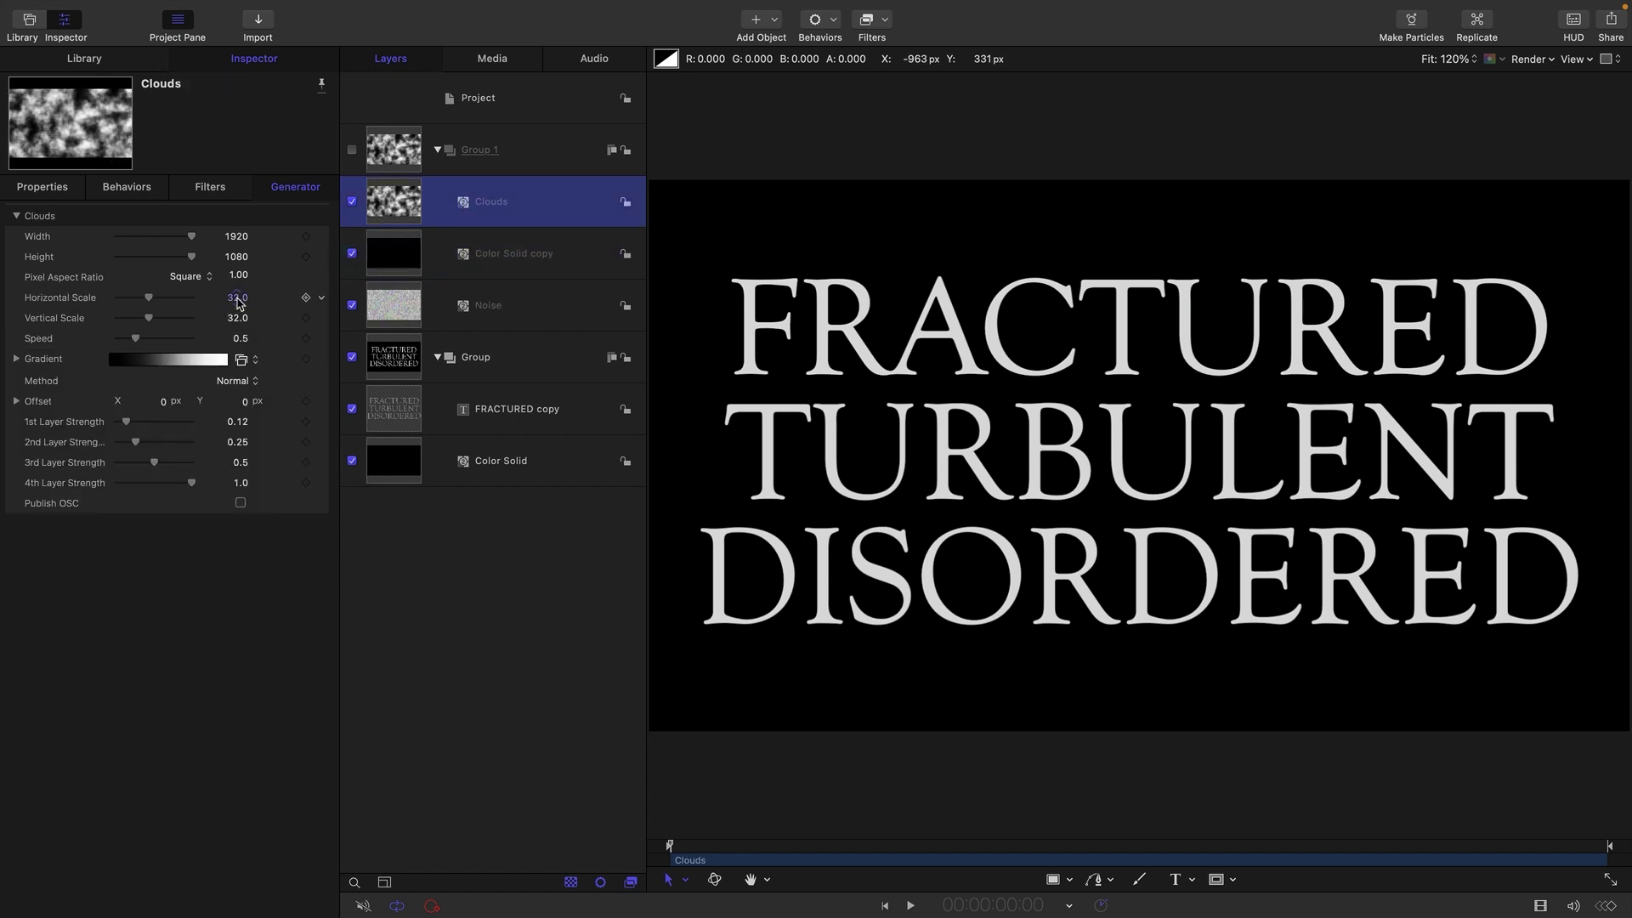
pyautogui.click(238, 298)
pyautogui.write('64')
pyautogui.press('Tab')
pyautogui.write('64')
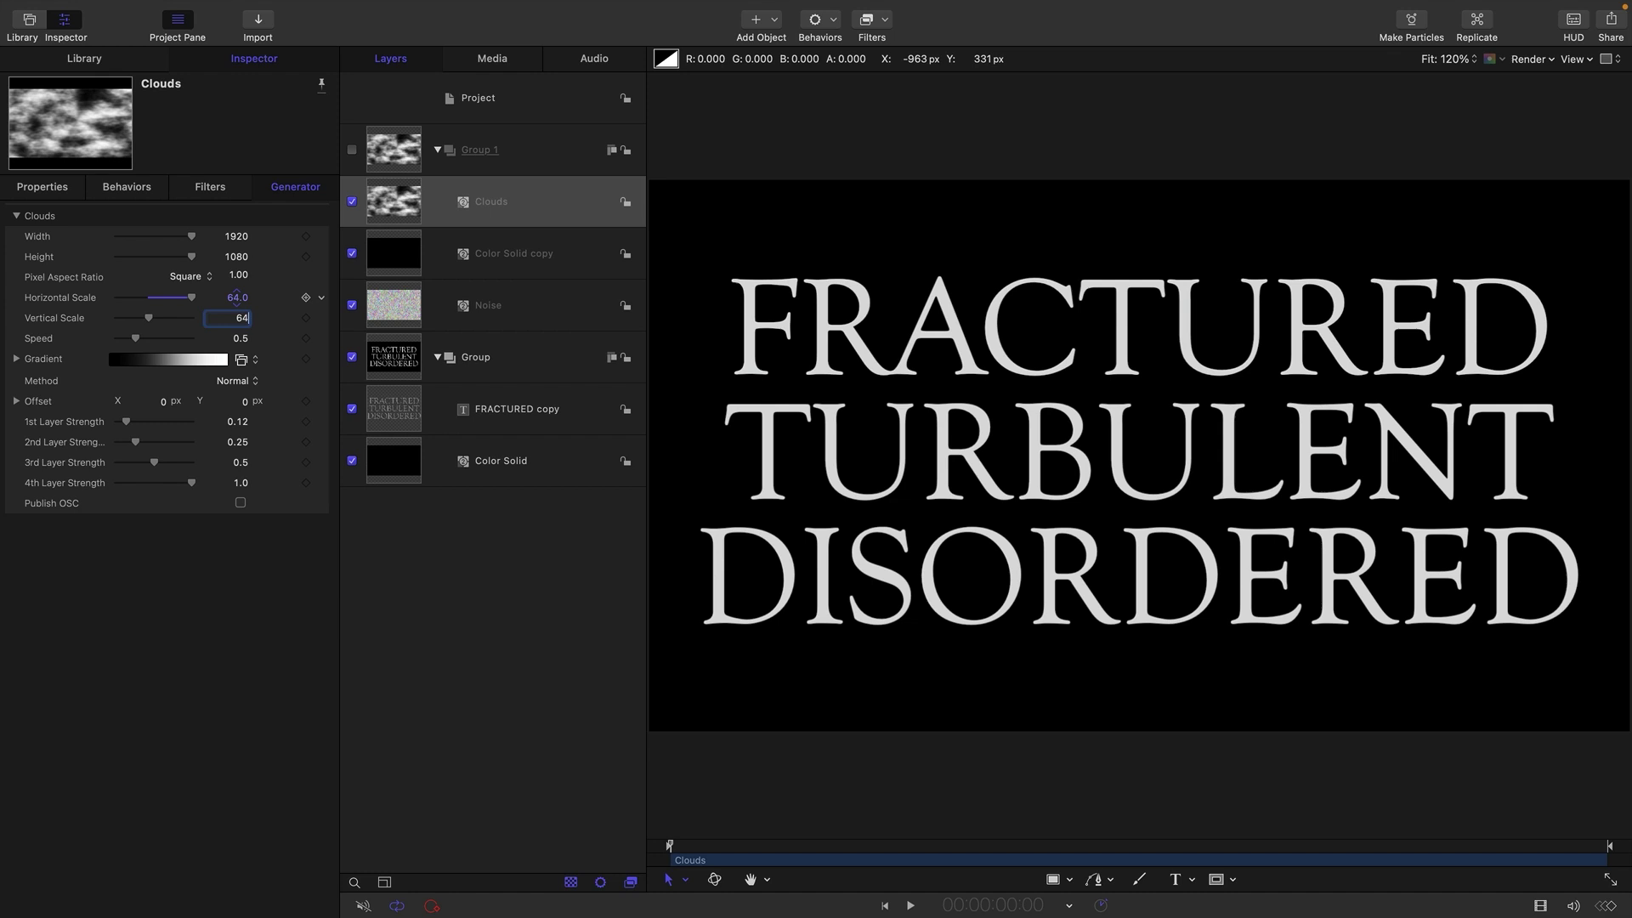
pyautogui.press('Return')
pyautogui.press('Tab')
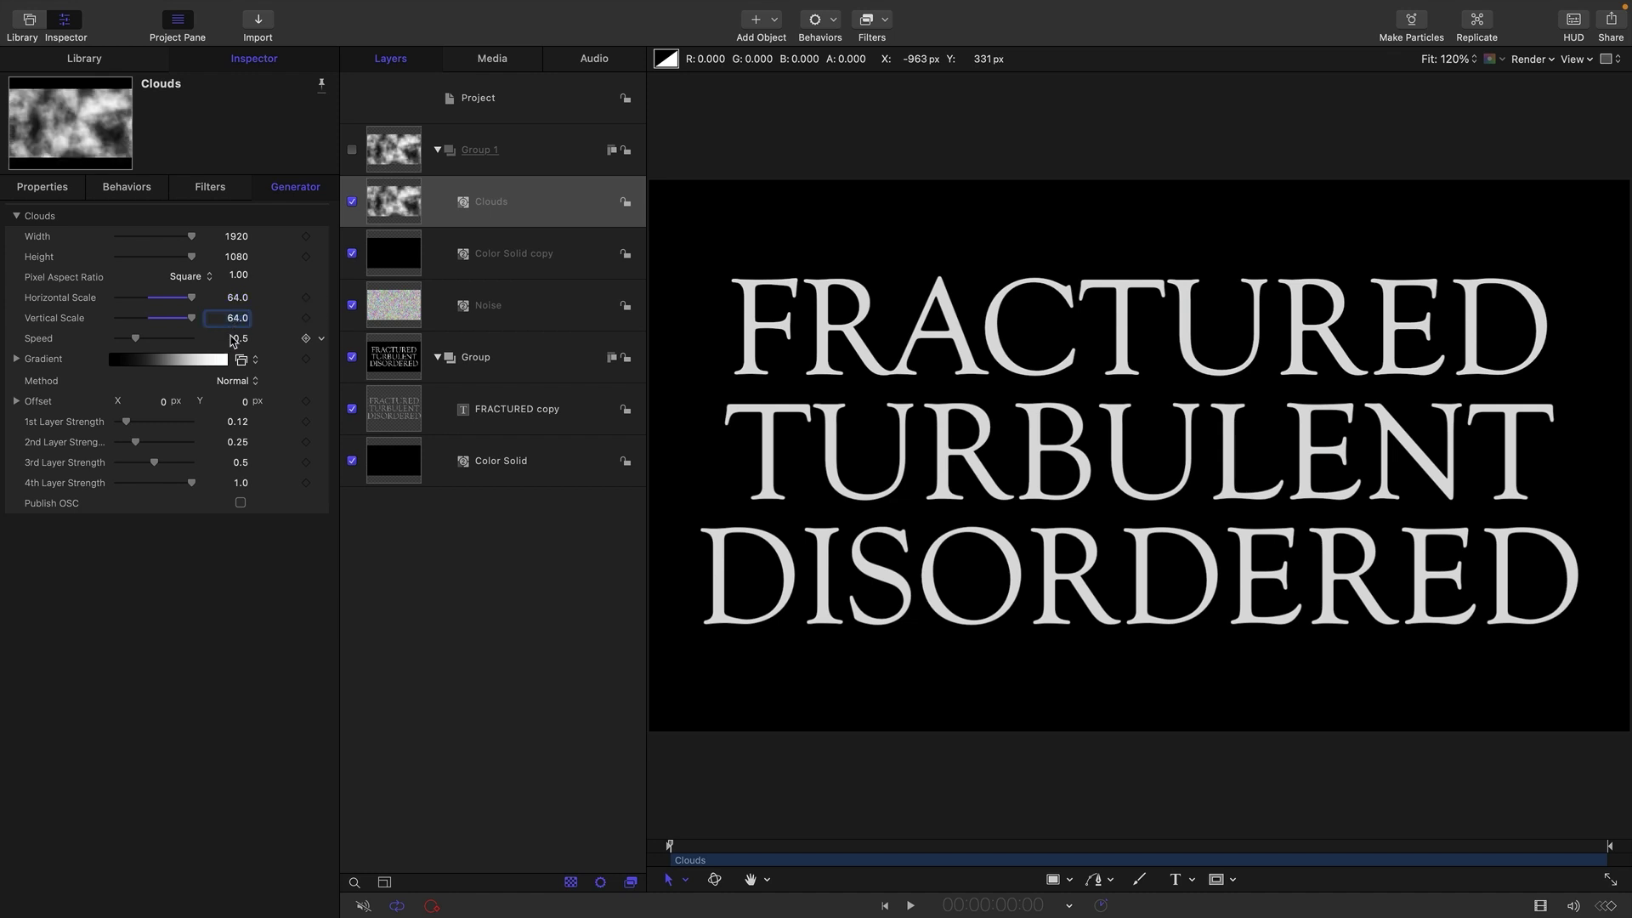
pyautogui.press('BackSpace')
# Add a Ramp behaviour to the Clouds Offset Y with an End Value of 1.
pyautogui.click(17, 402)
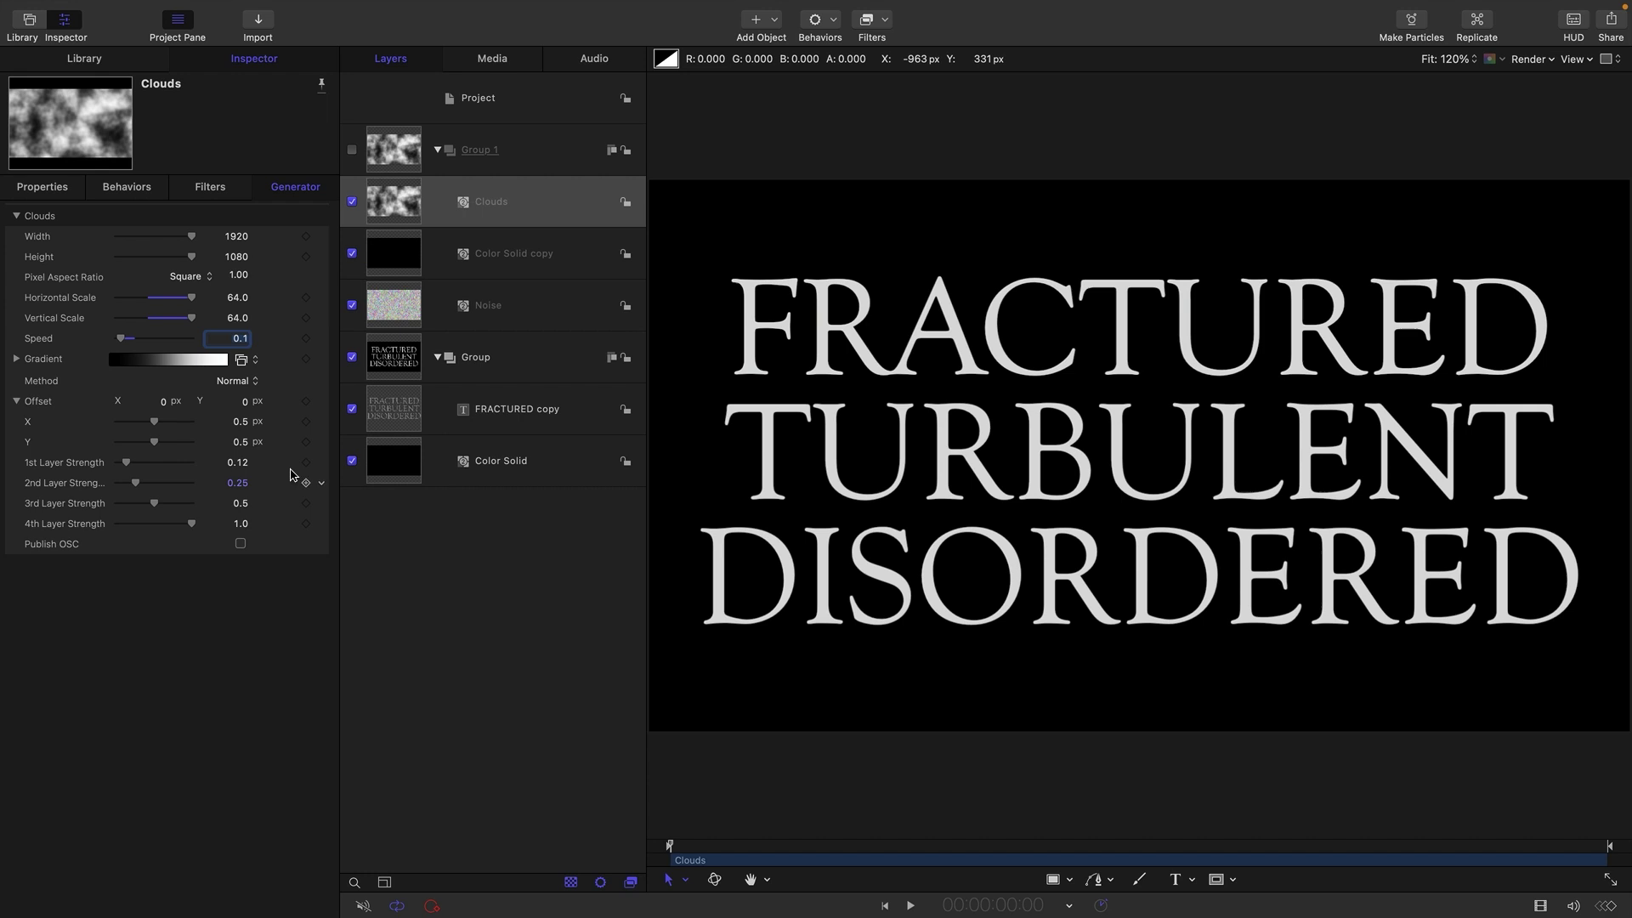
pyautogui.click(322, 445)
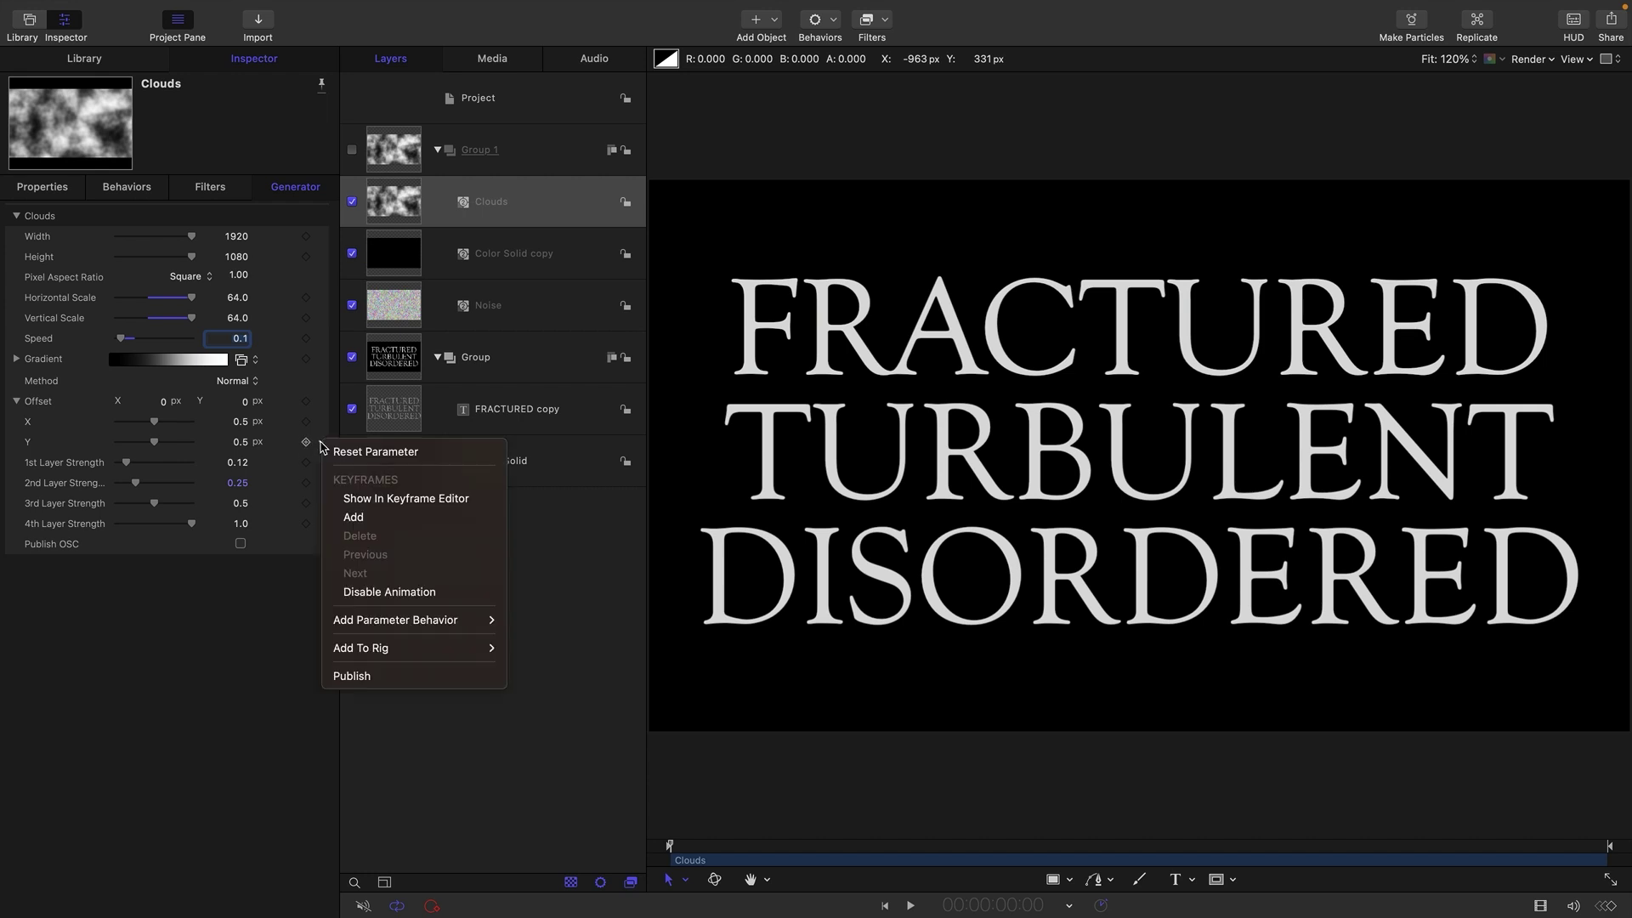
pyautogui.moveTo(383, 624)
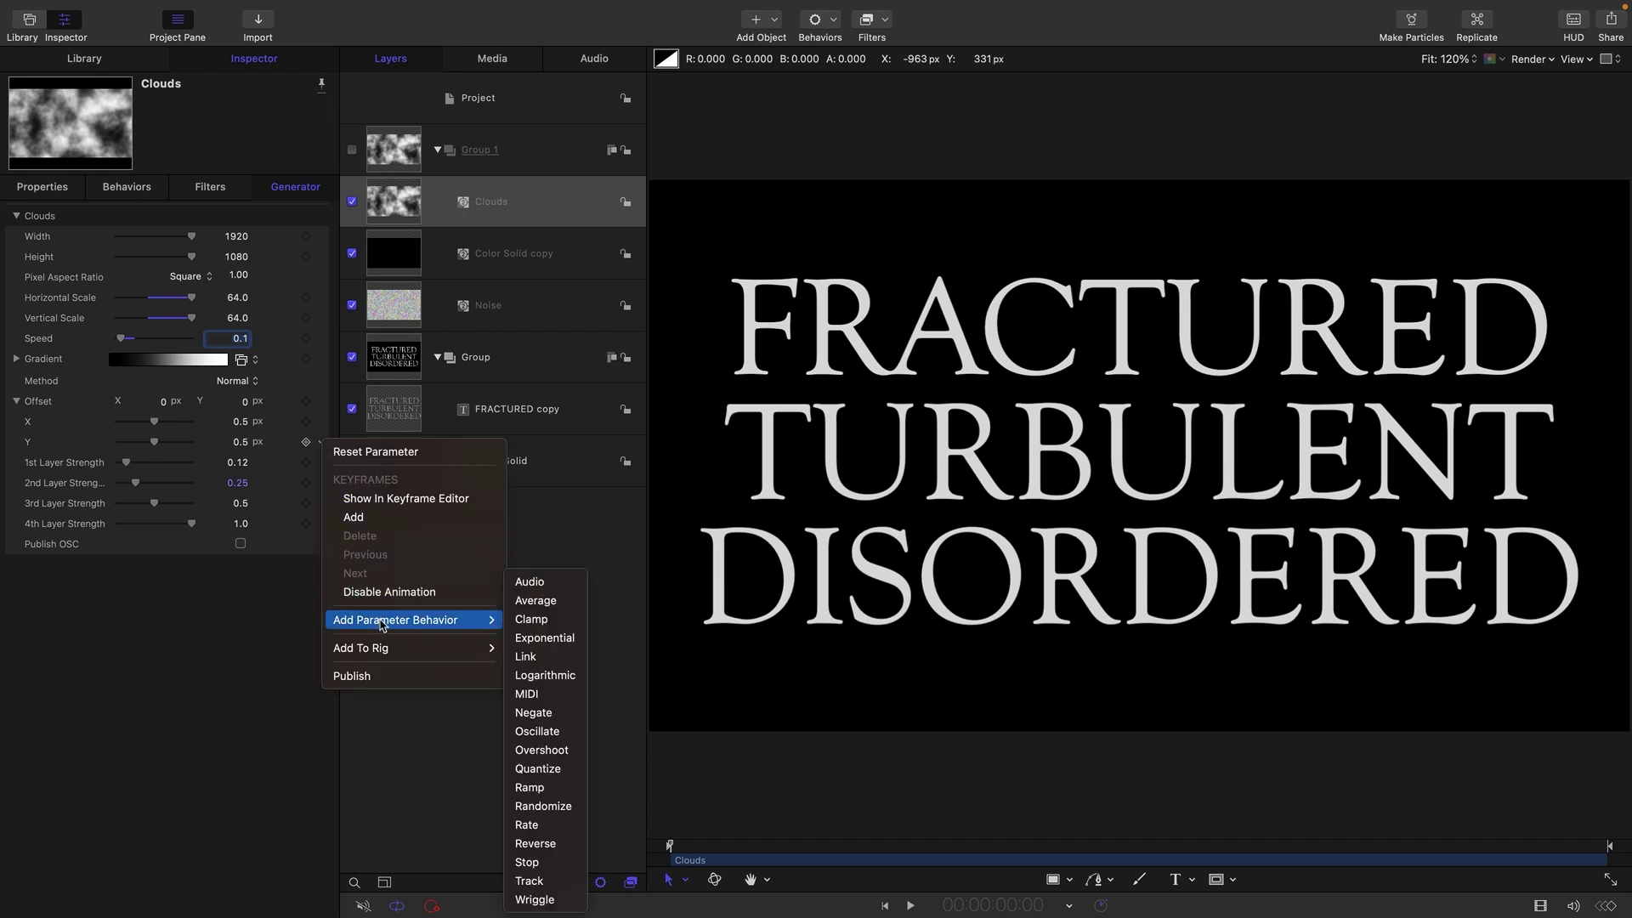
pyautogui.click(530, 788)
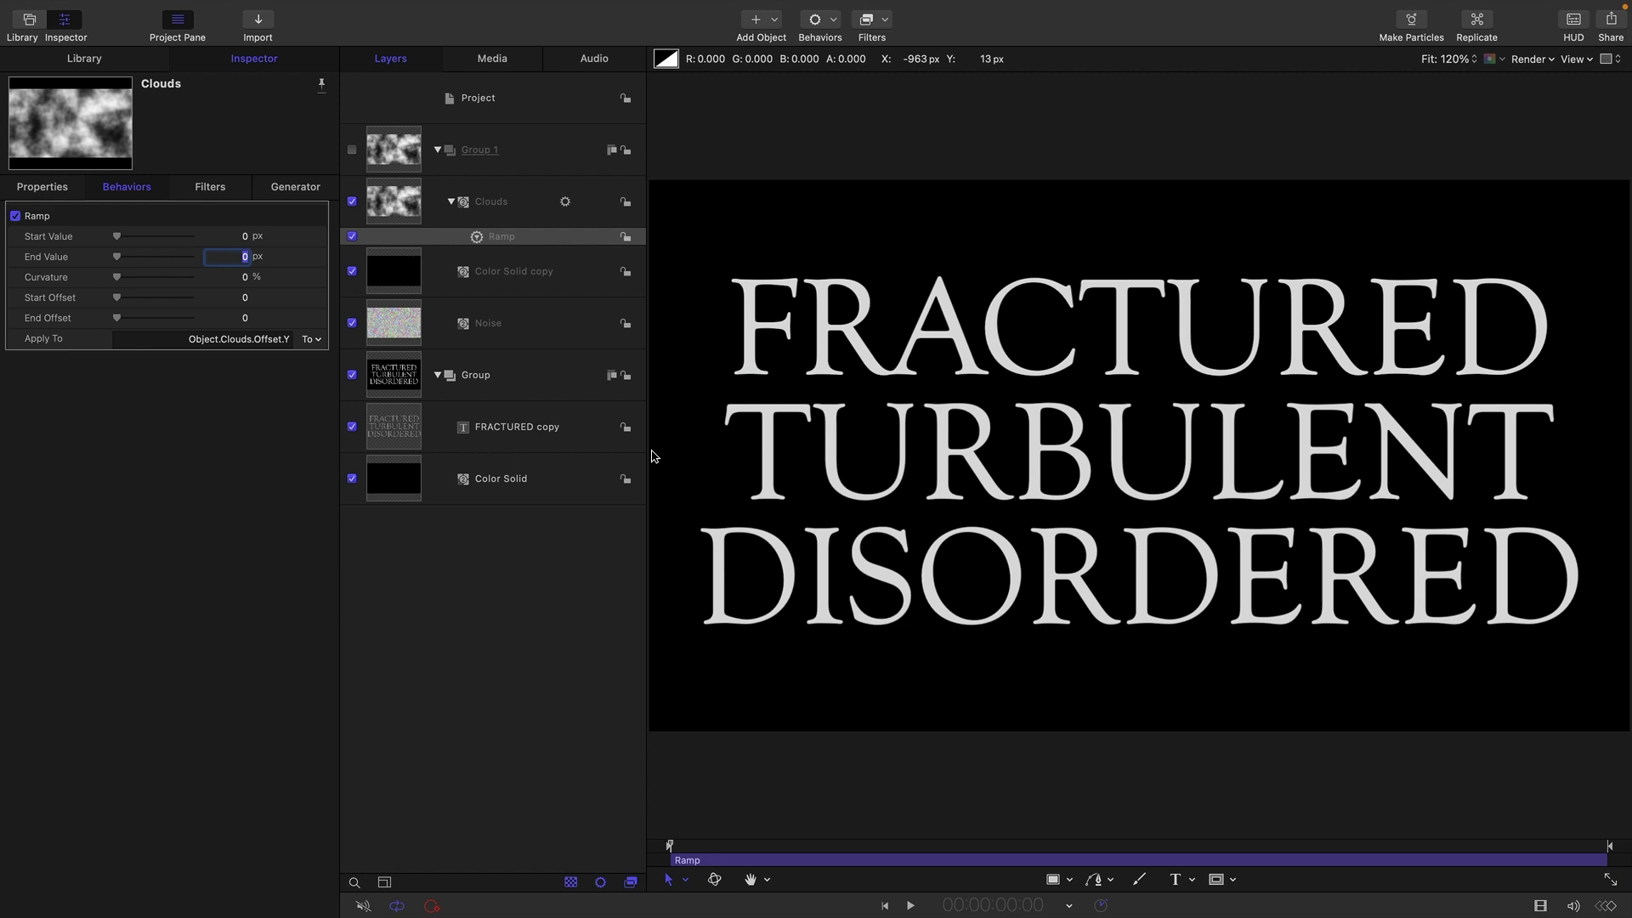
pyautogui.write('1')
pyautogui.press('Return')
# Set the Clouds layer's blend mode to Multiply.
pyautogui.click(385, 209)
pyautogui.click(40, 187)
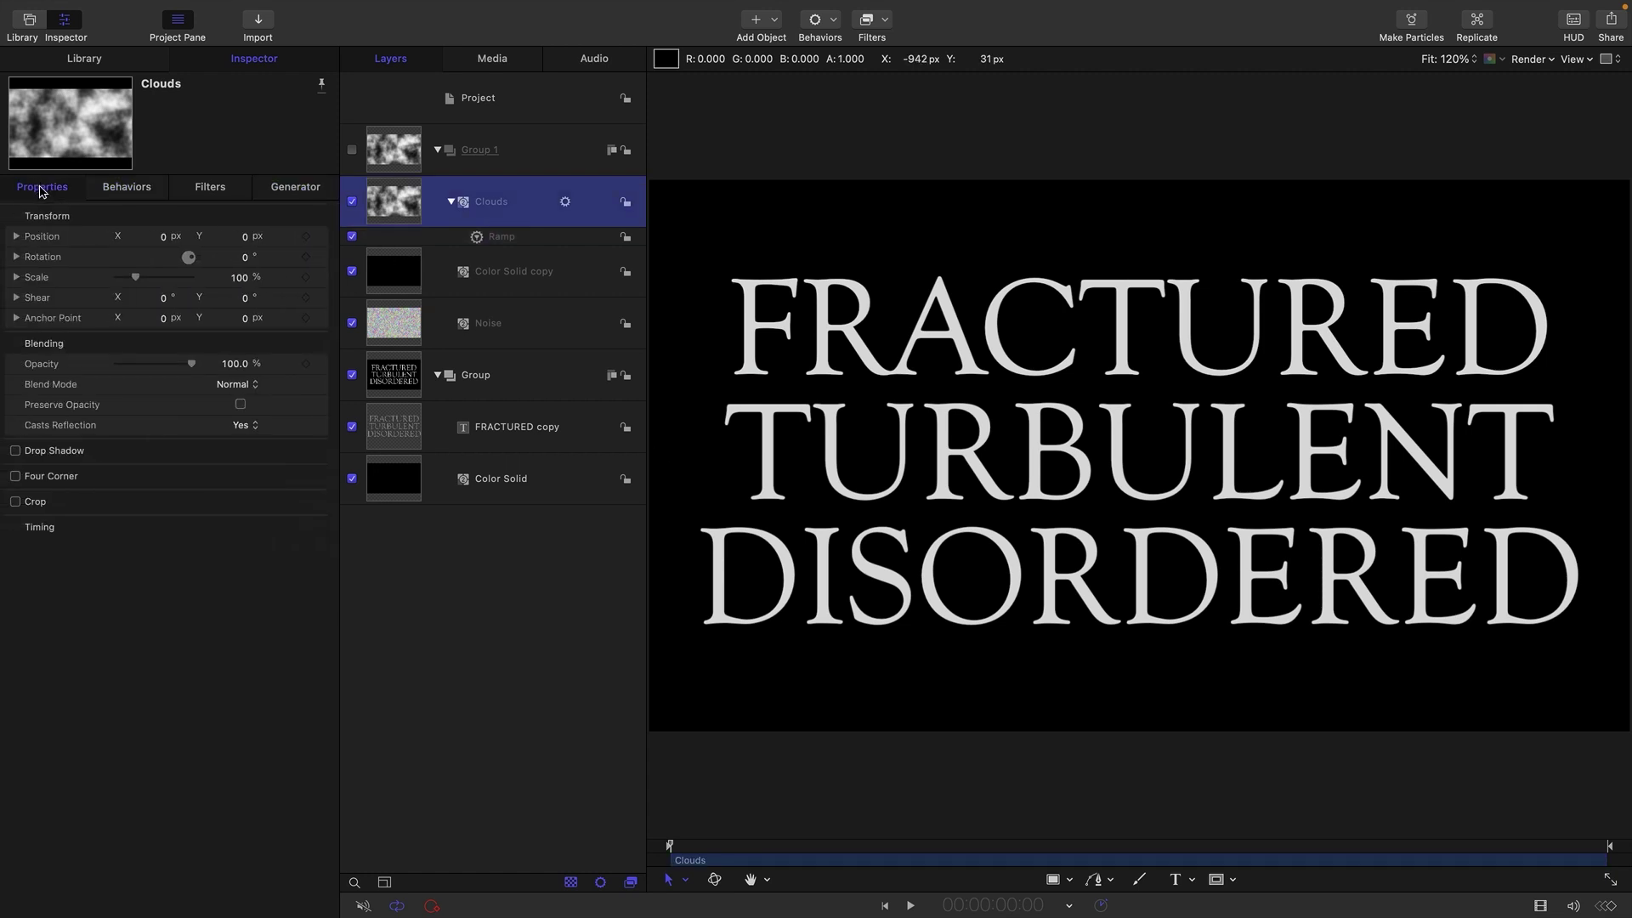
pyautogui.click(236, 385)
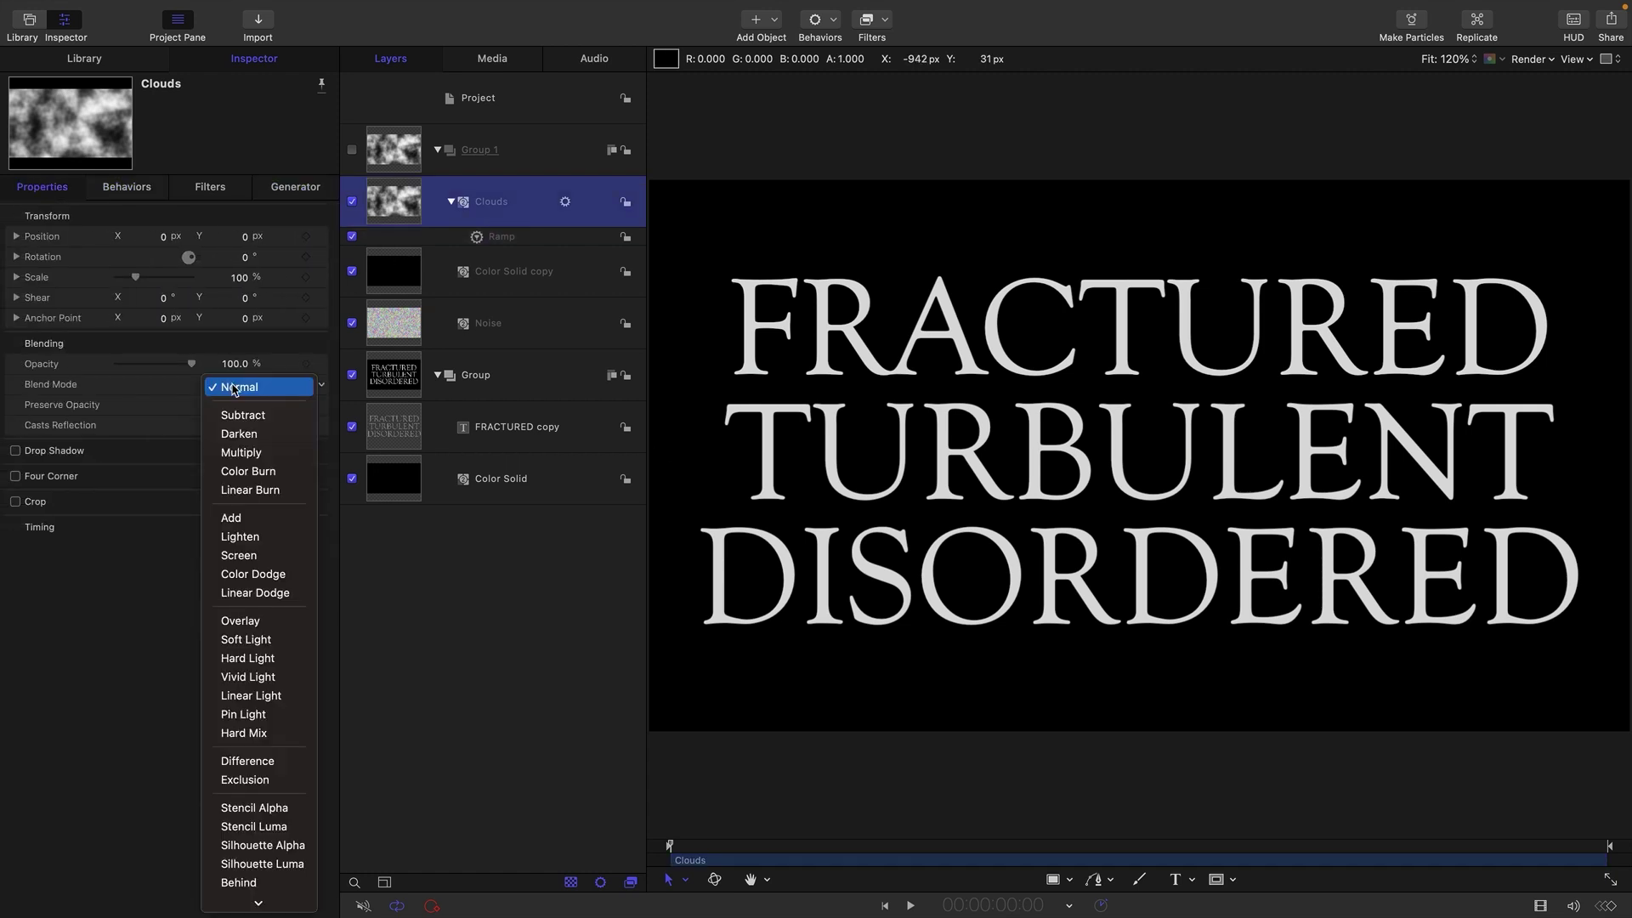
pyautogui.click(238, 452)
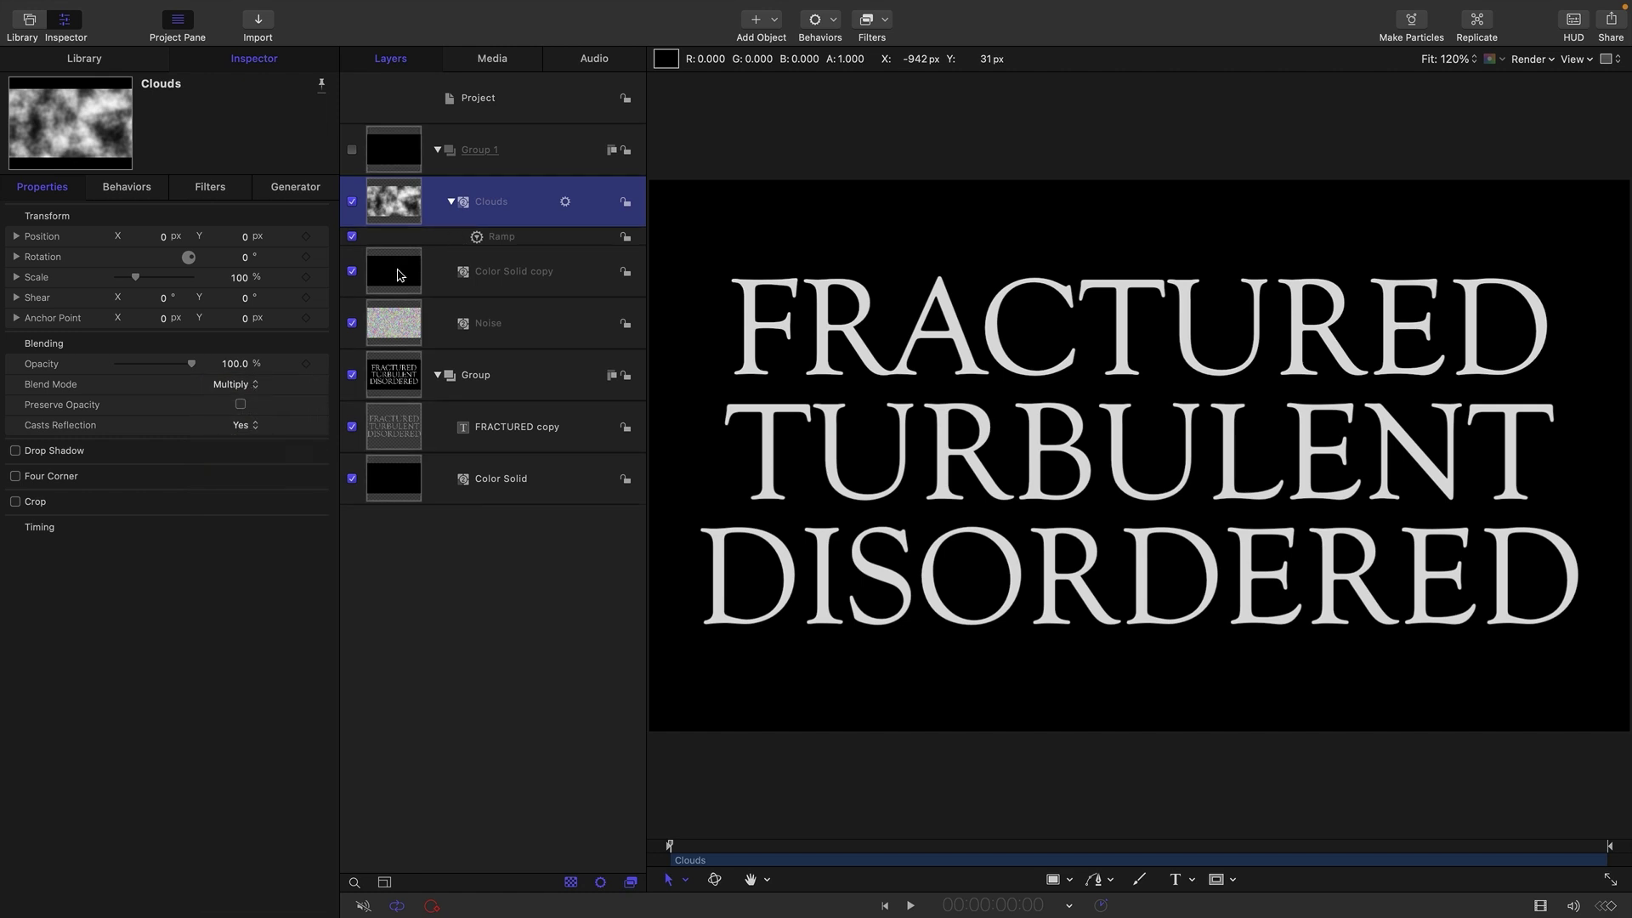
# Move the Color Solid copy to Position Y -540, show Group 1, and preview playback.
pyautogui.click(400, 275)
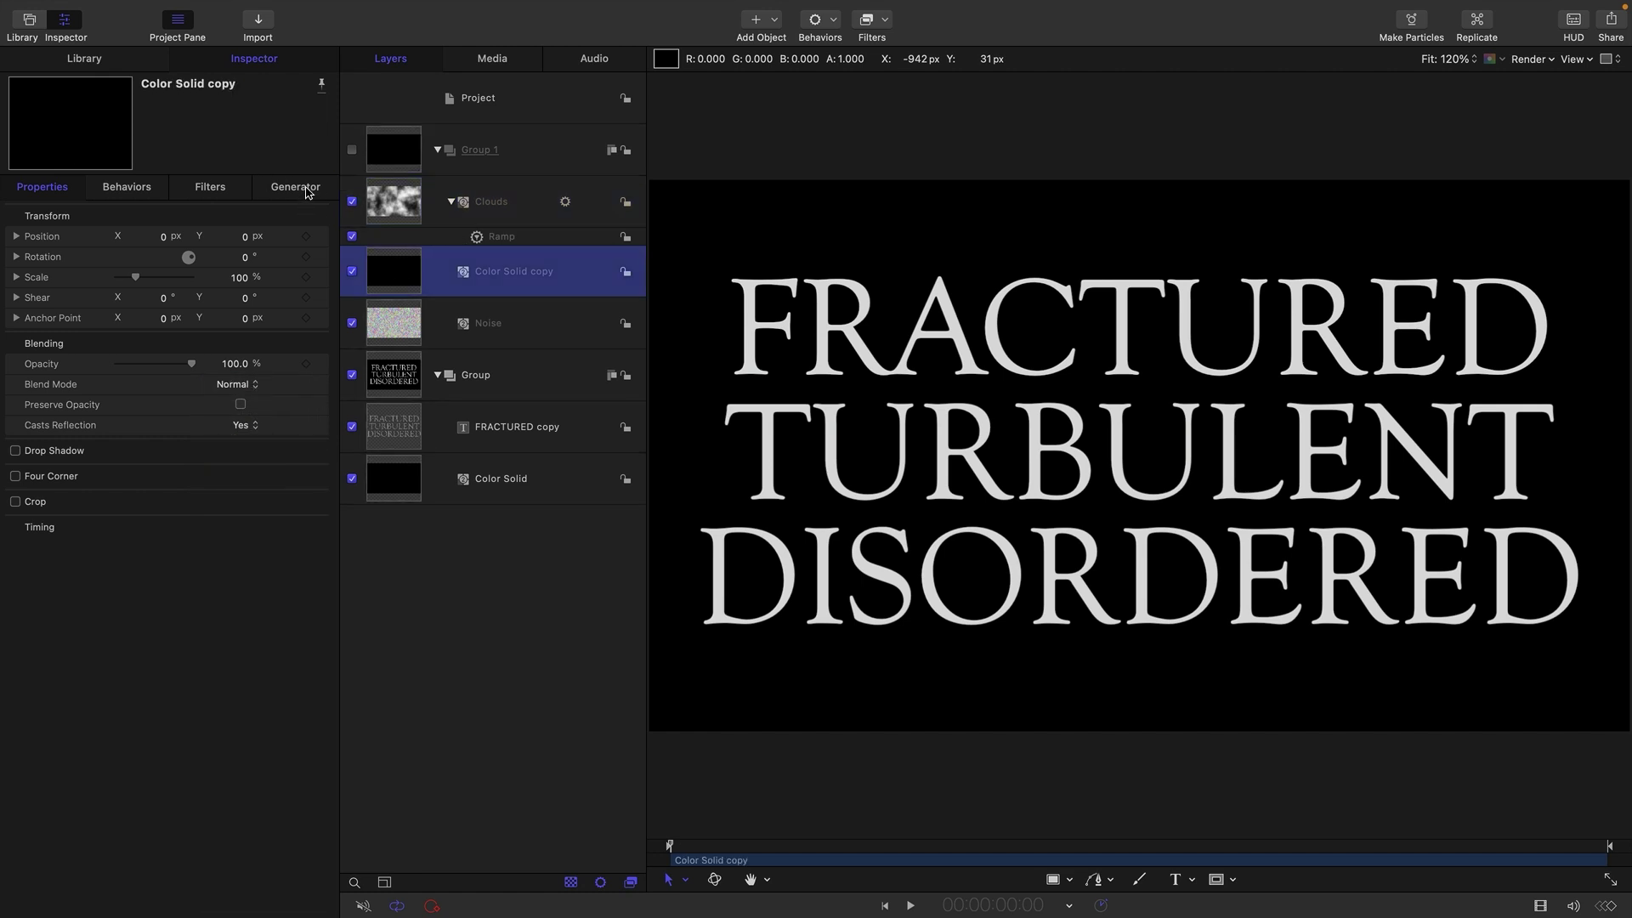
pyautogui.click(244, 237)
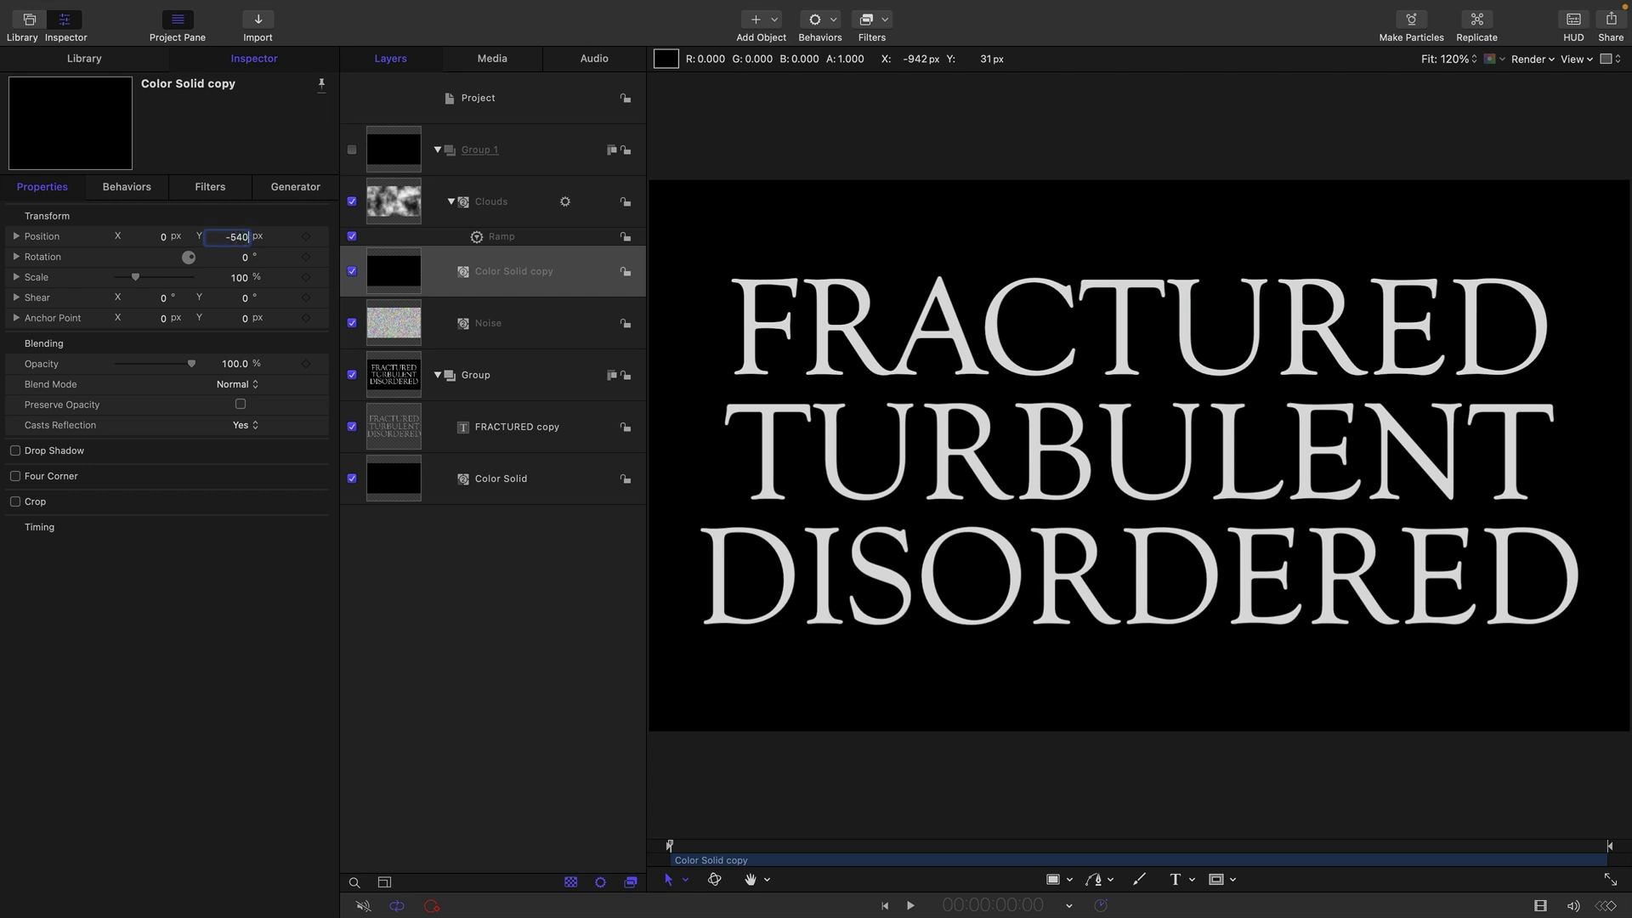
pyautogui.press('Return')
pyautogui.click(352, 150)
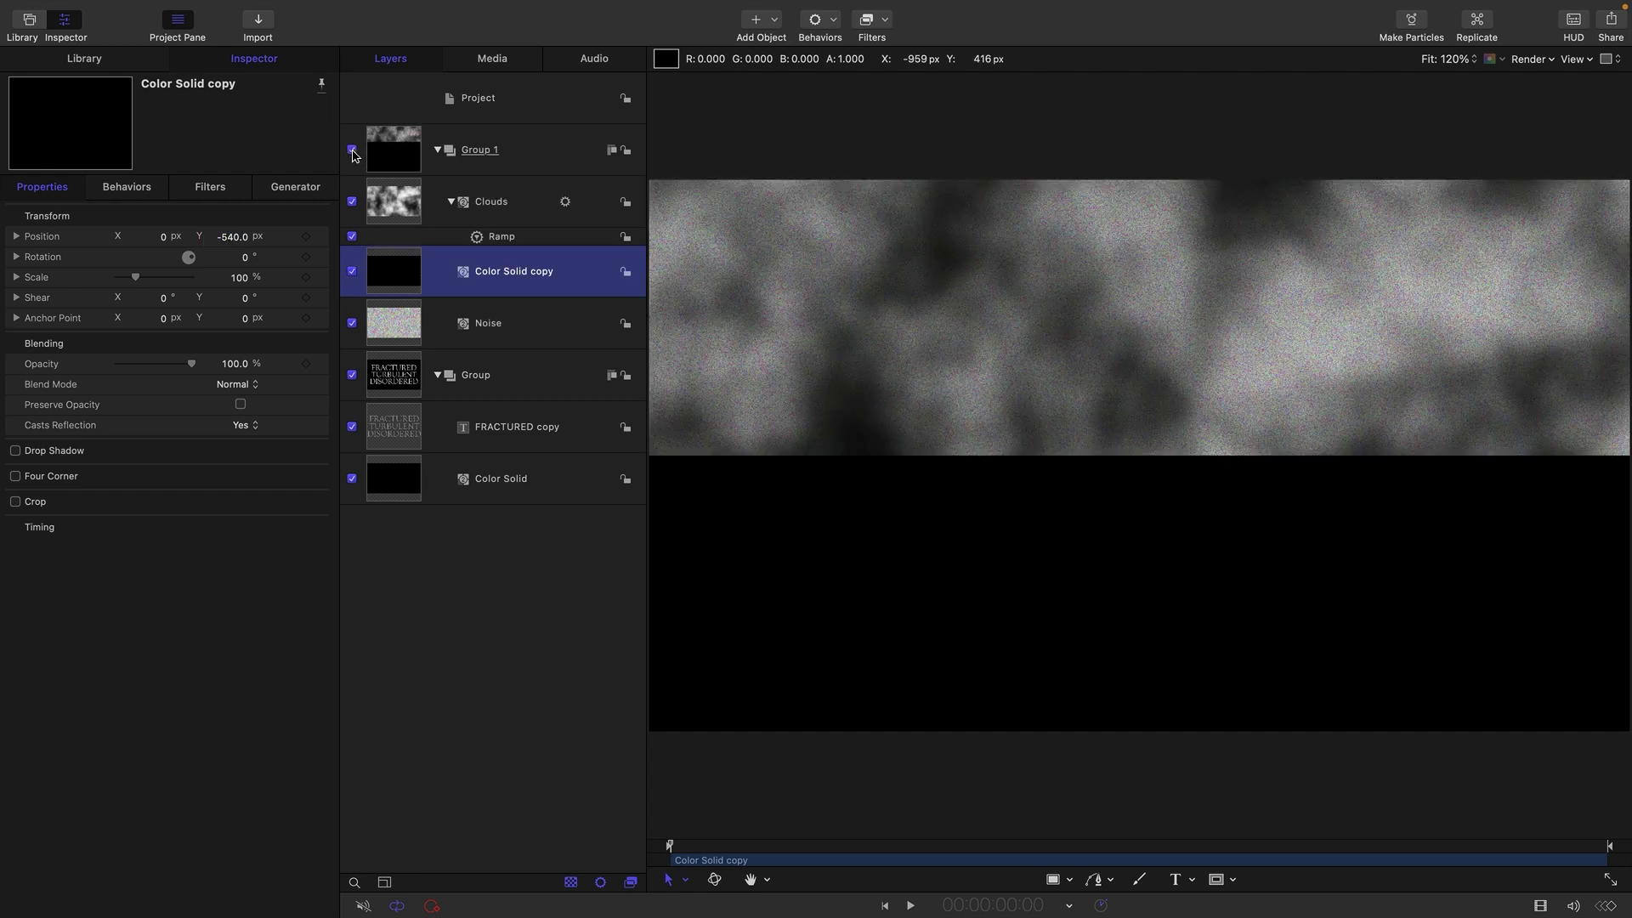
pyautogui.click(910, 906)
pyautogui.click(910, 906)
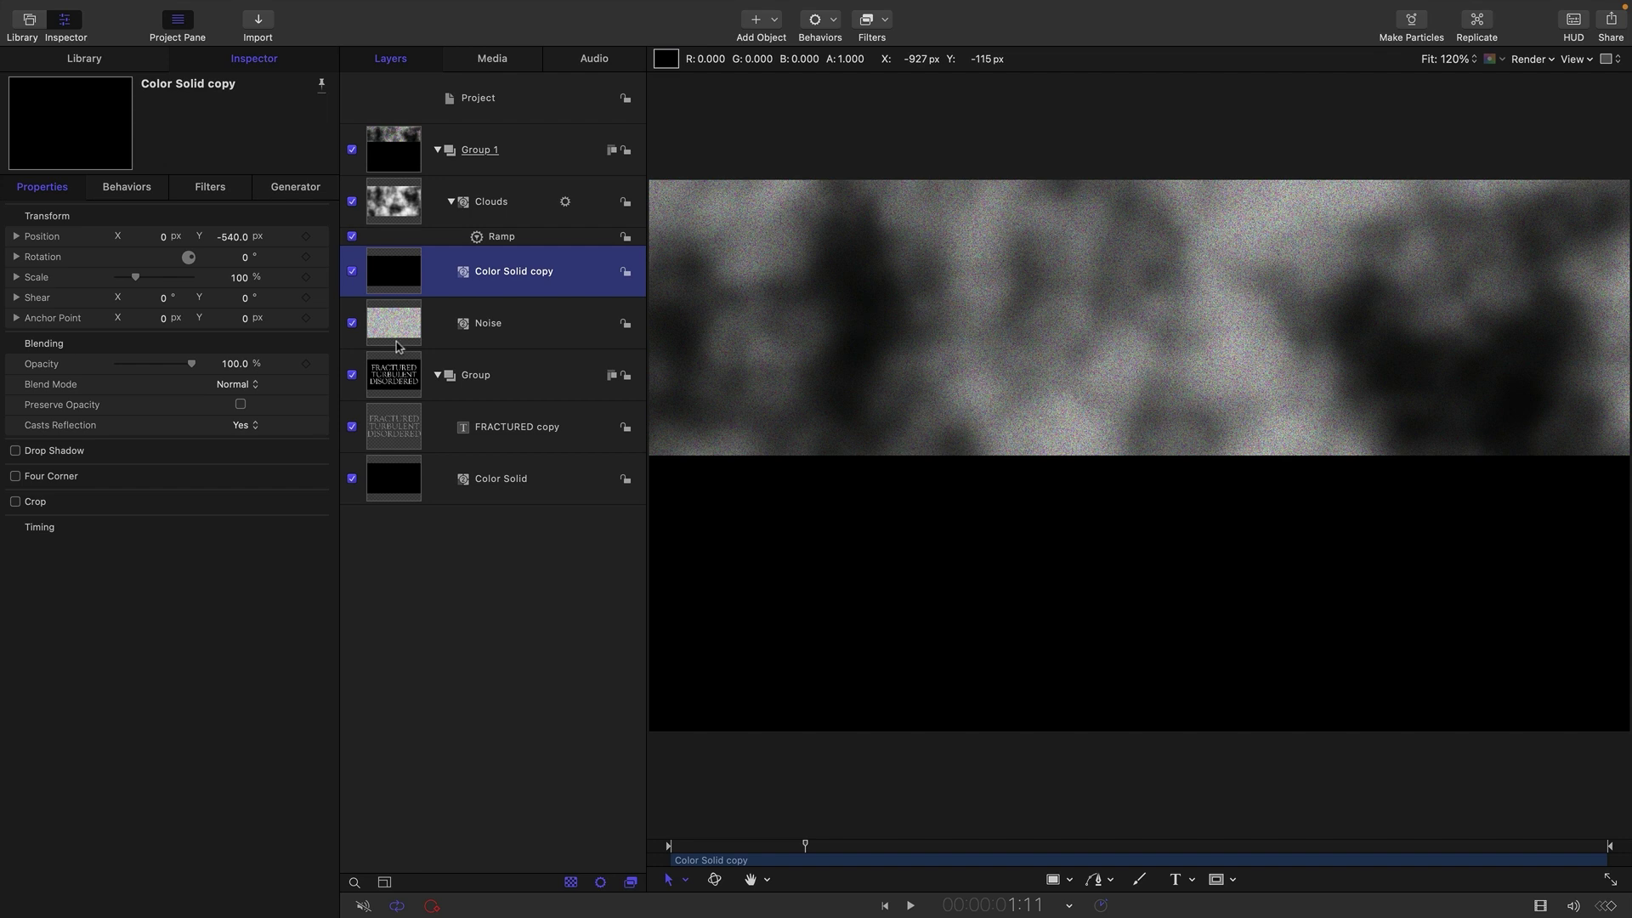
# Add a Directional Blur to the Color Solid copy with angle 90° and amount 240.
pyautogui.click(885, 19)
pyautogui.moveTo(885, 68)
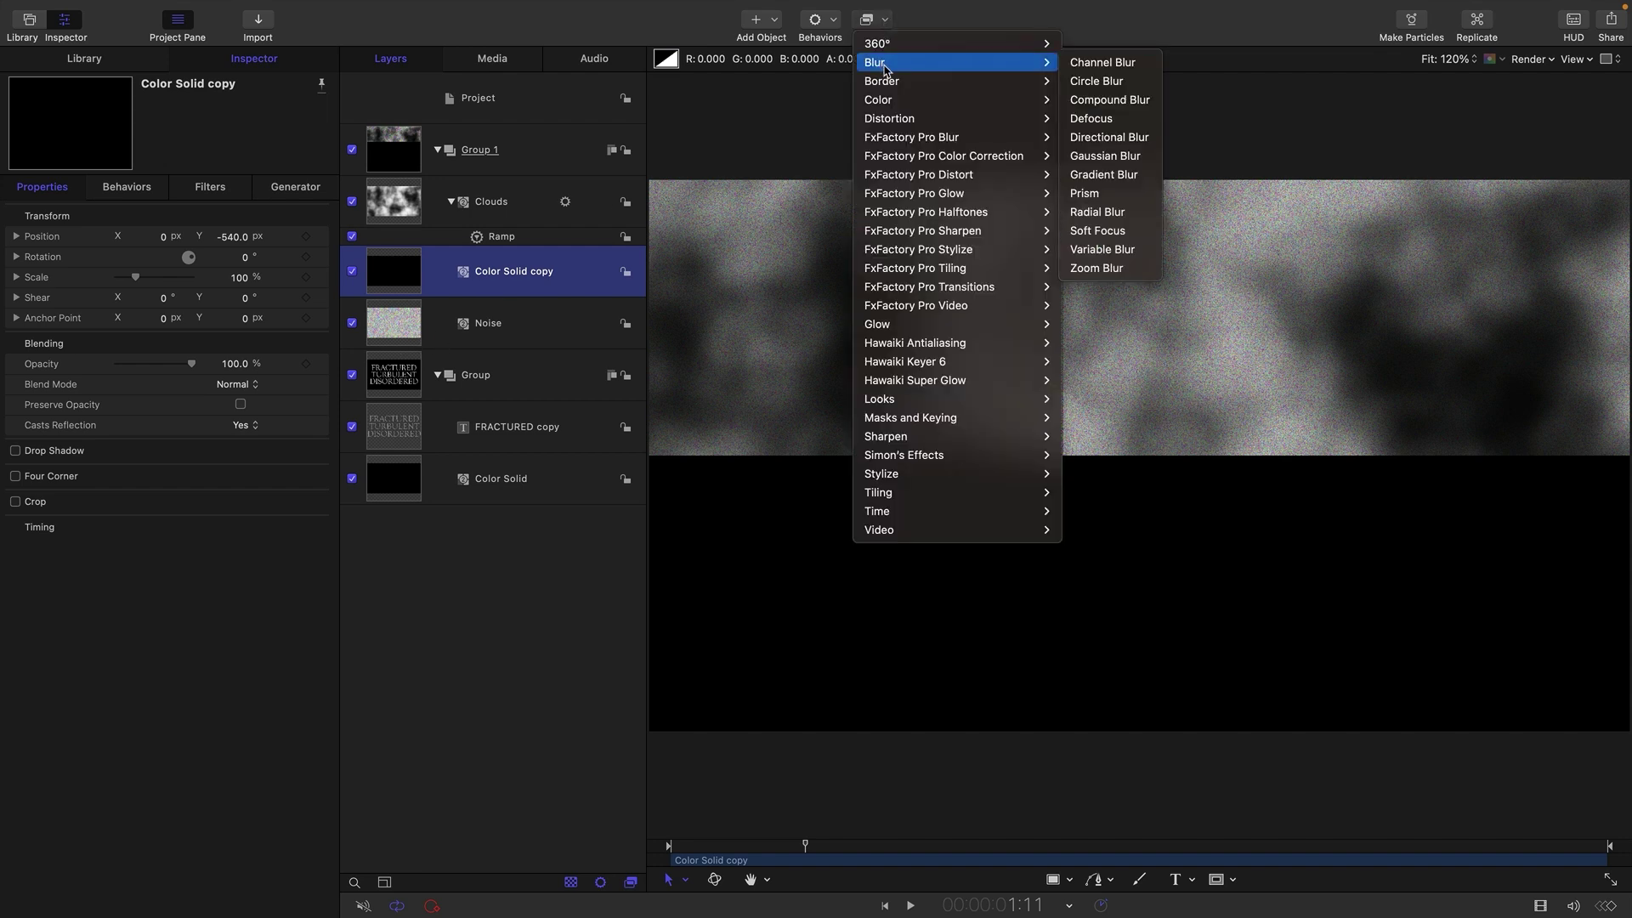
pyautogui.click(1109, 137)
pyautogui.click(244, 256)
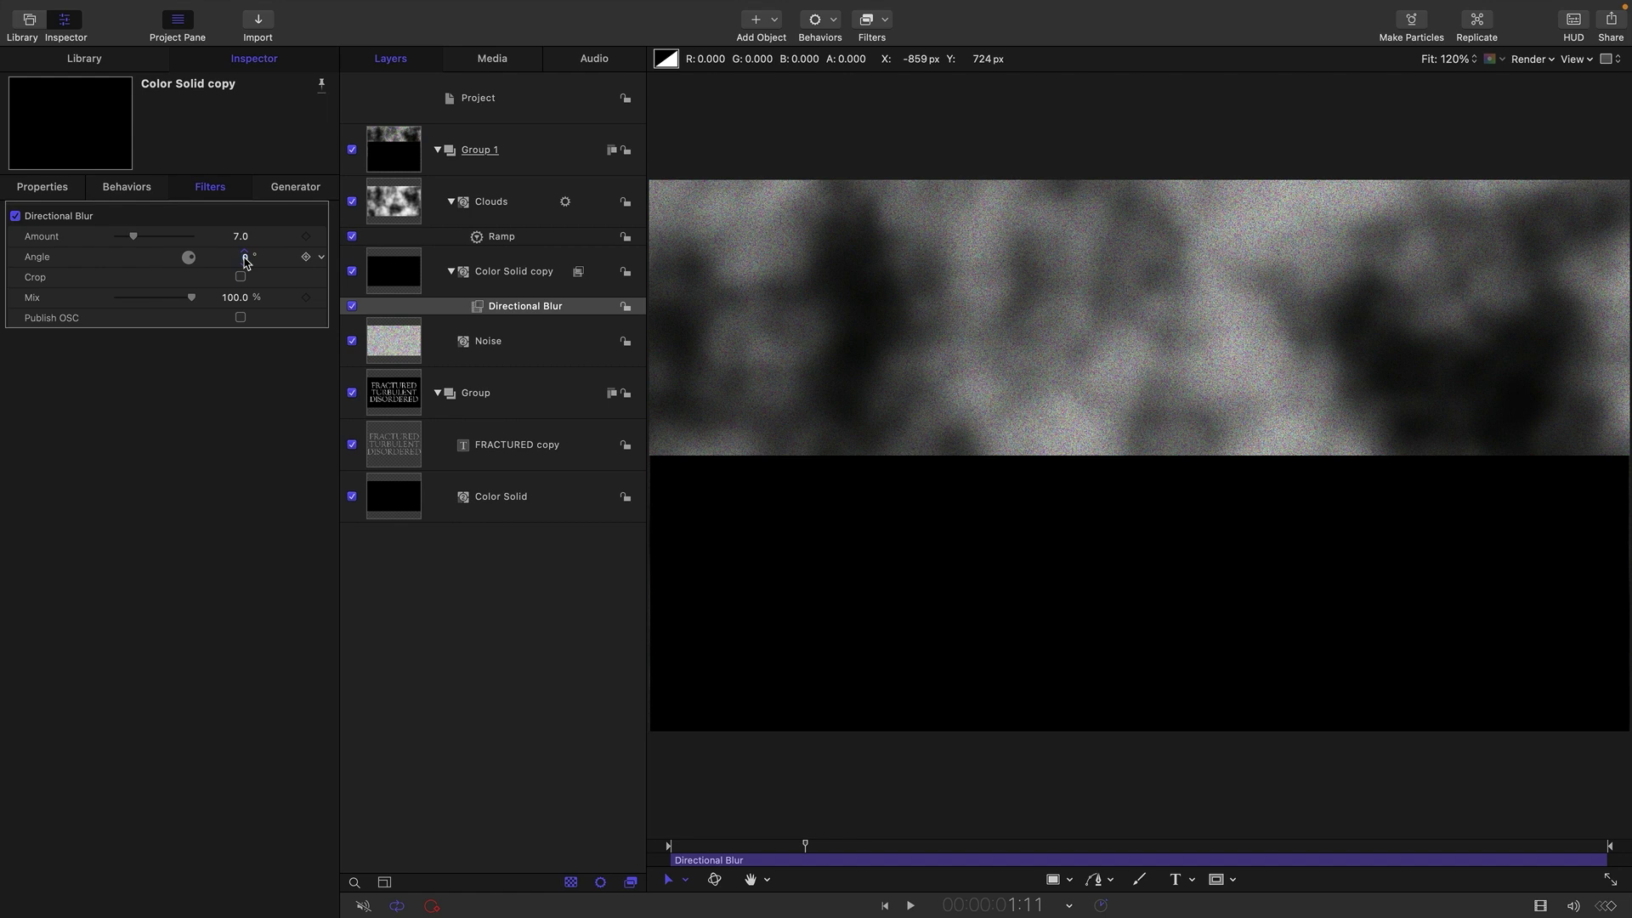
pyautogui.press('Return')
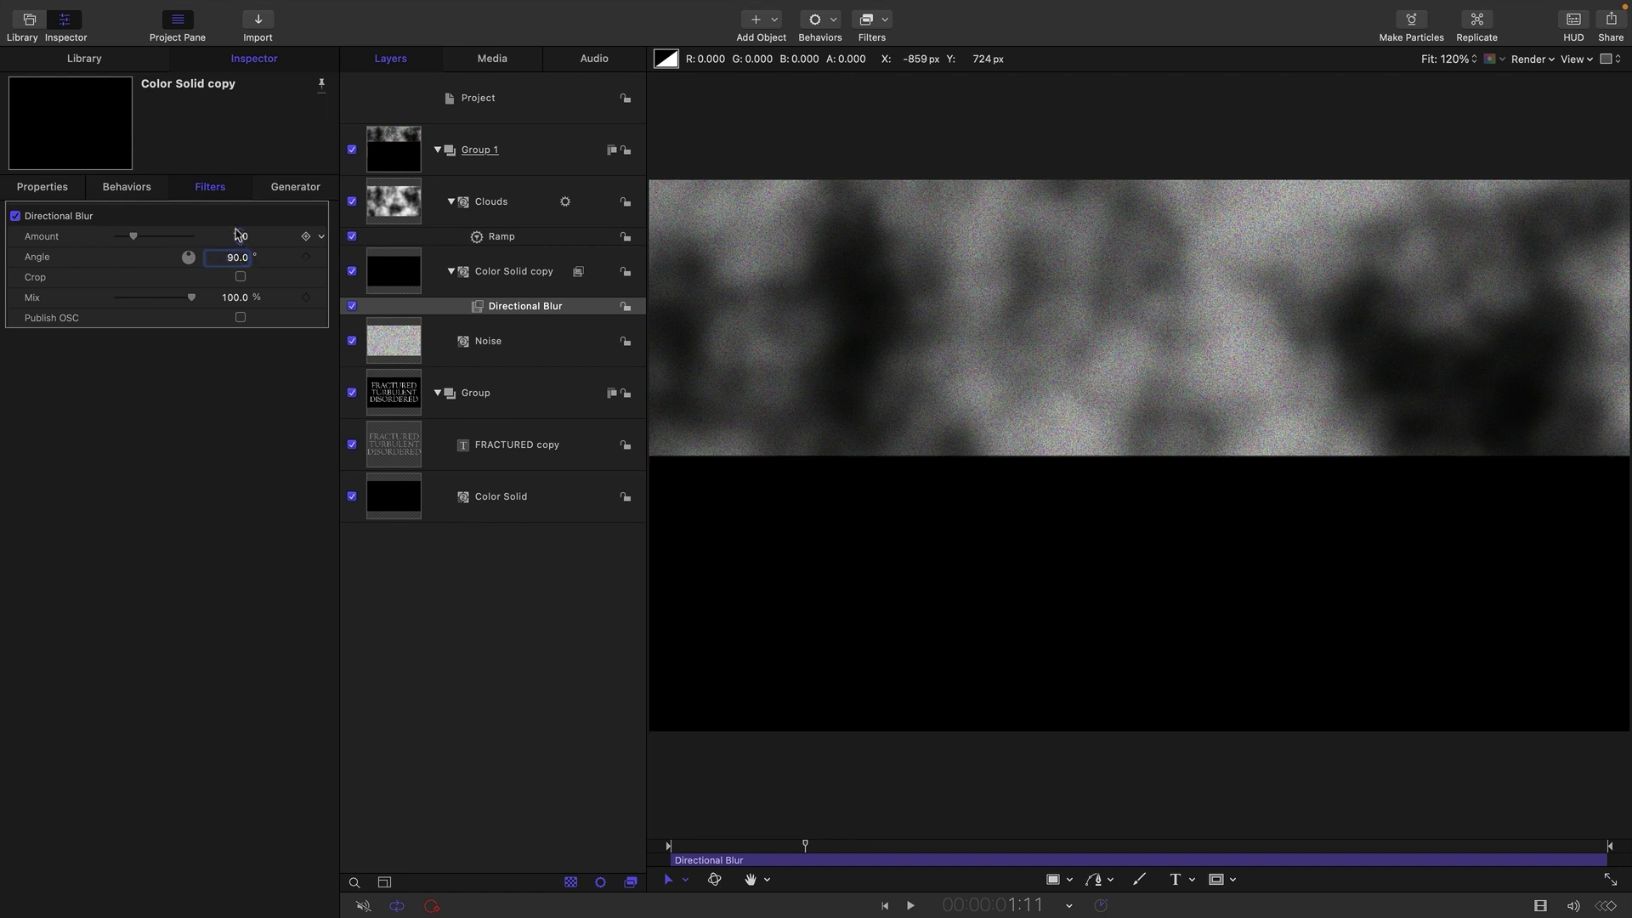
pyautogui.click(243, 236)
pyautogui.write('240')
pyautogui.press('Return')
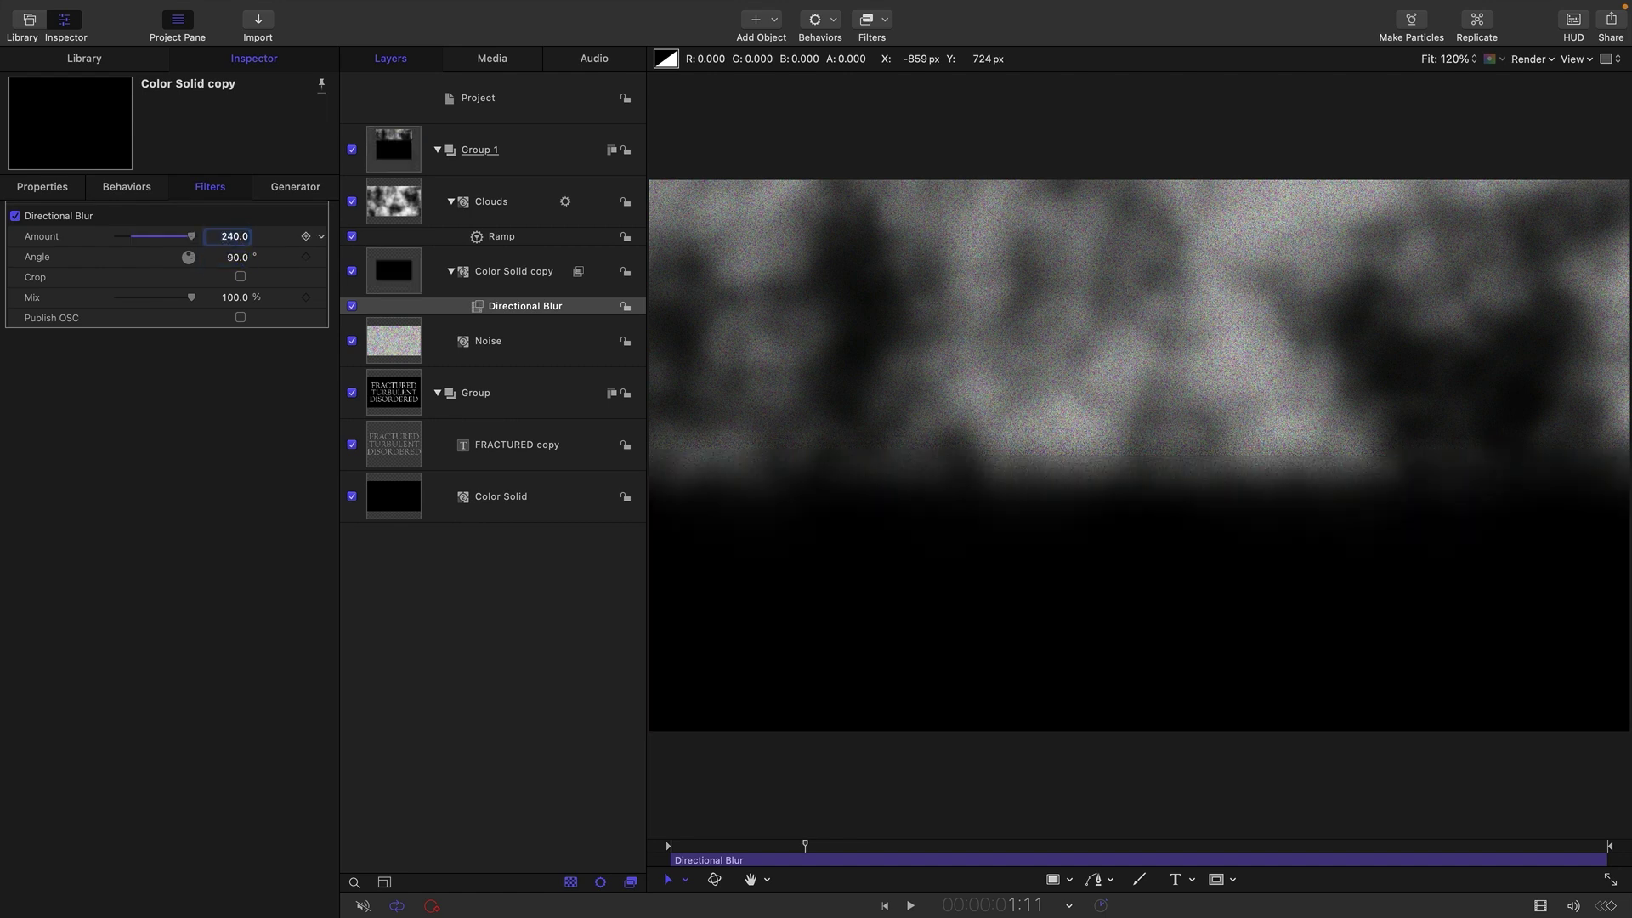
pyautogui.moveTo(819, 857); pyautogui.dragTo(940, 857)
pyautogui.click(437, 150)
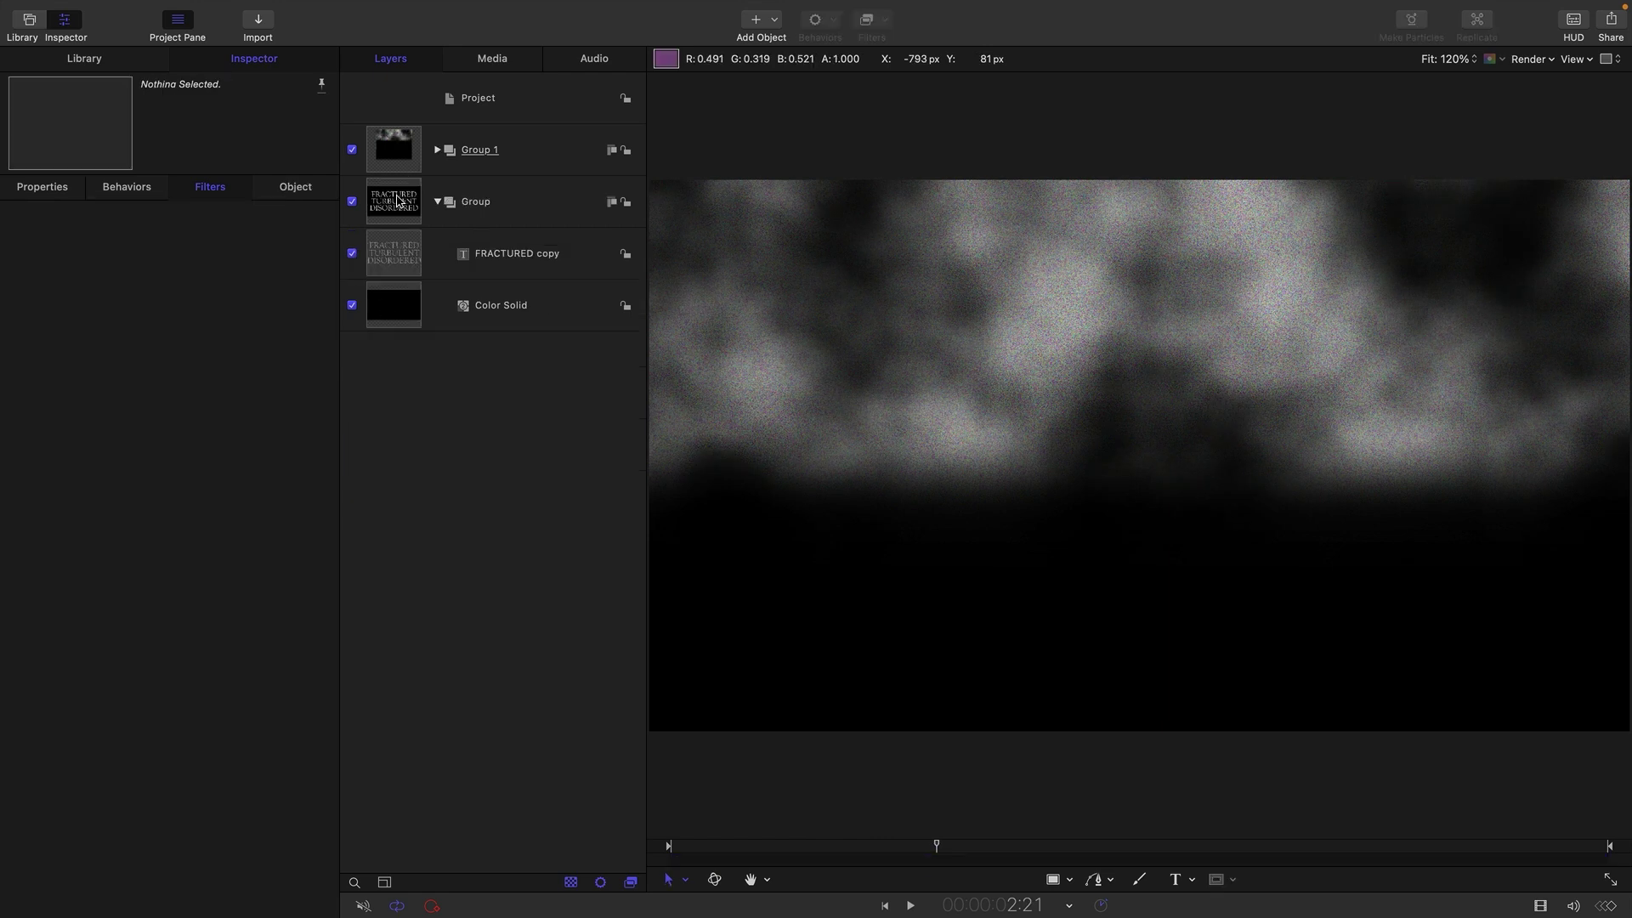
# Add a Bump Map filter to the text Group using Group 1 as its Map Image.
pyautogui.click(397, 201)
pyautogui.click(869, 20)
pyautogui.moveTo(895, 107)
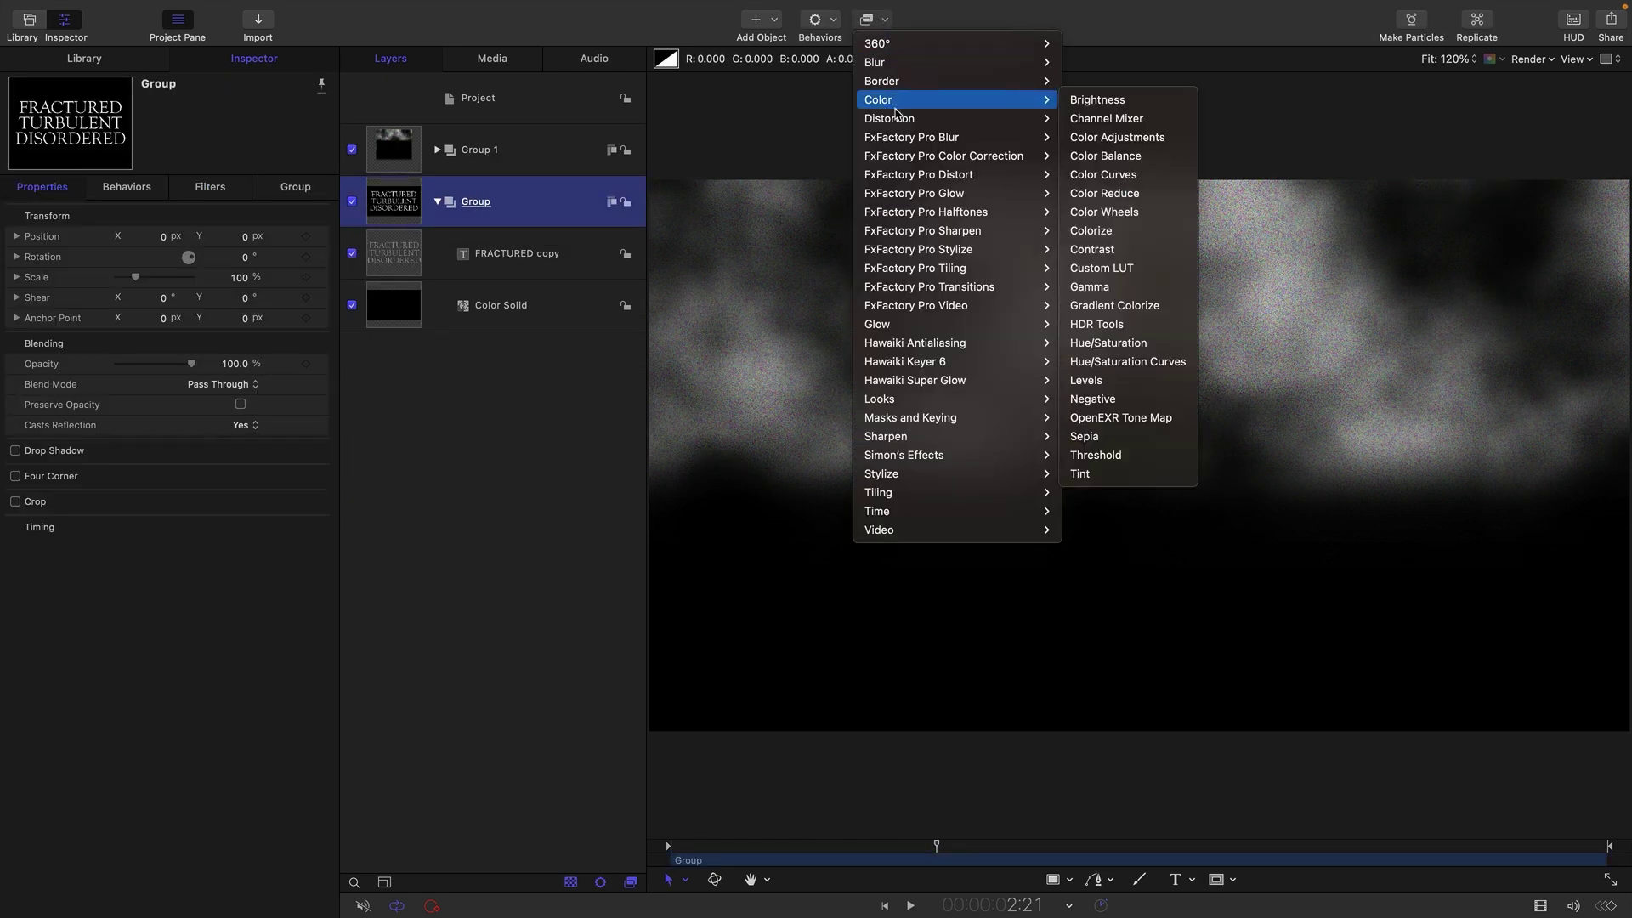
pyautogui.click(1093, 162)
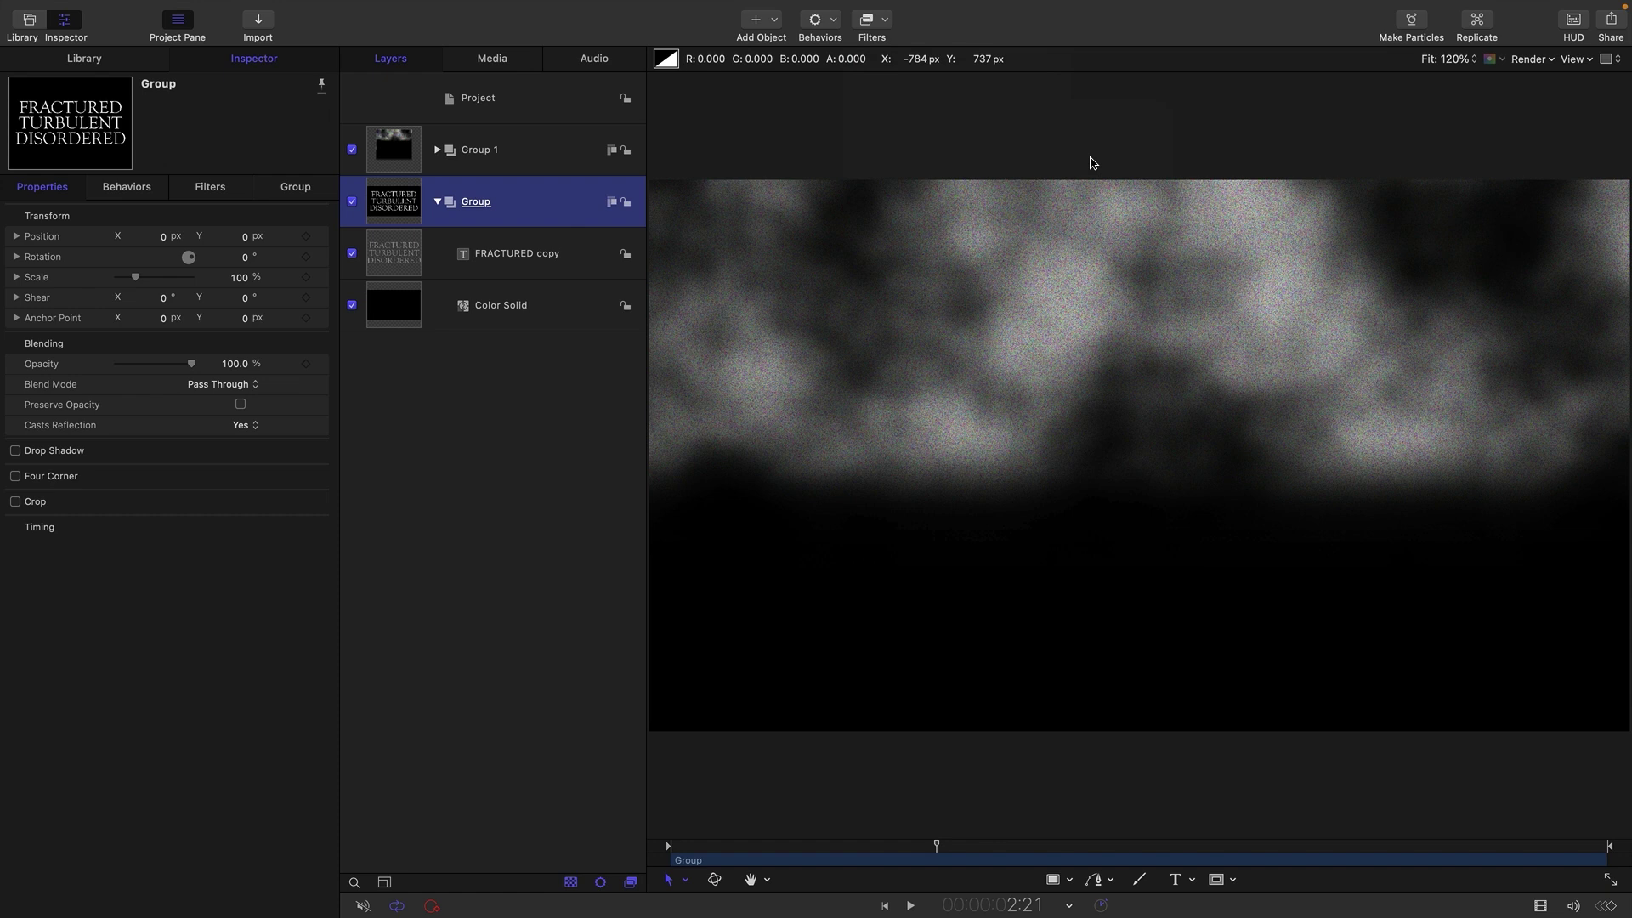
pyautogui.moveTo(403, 149); pyautogui.dragTo(221, 245)
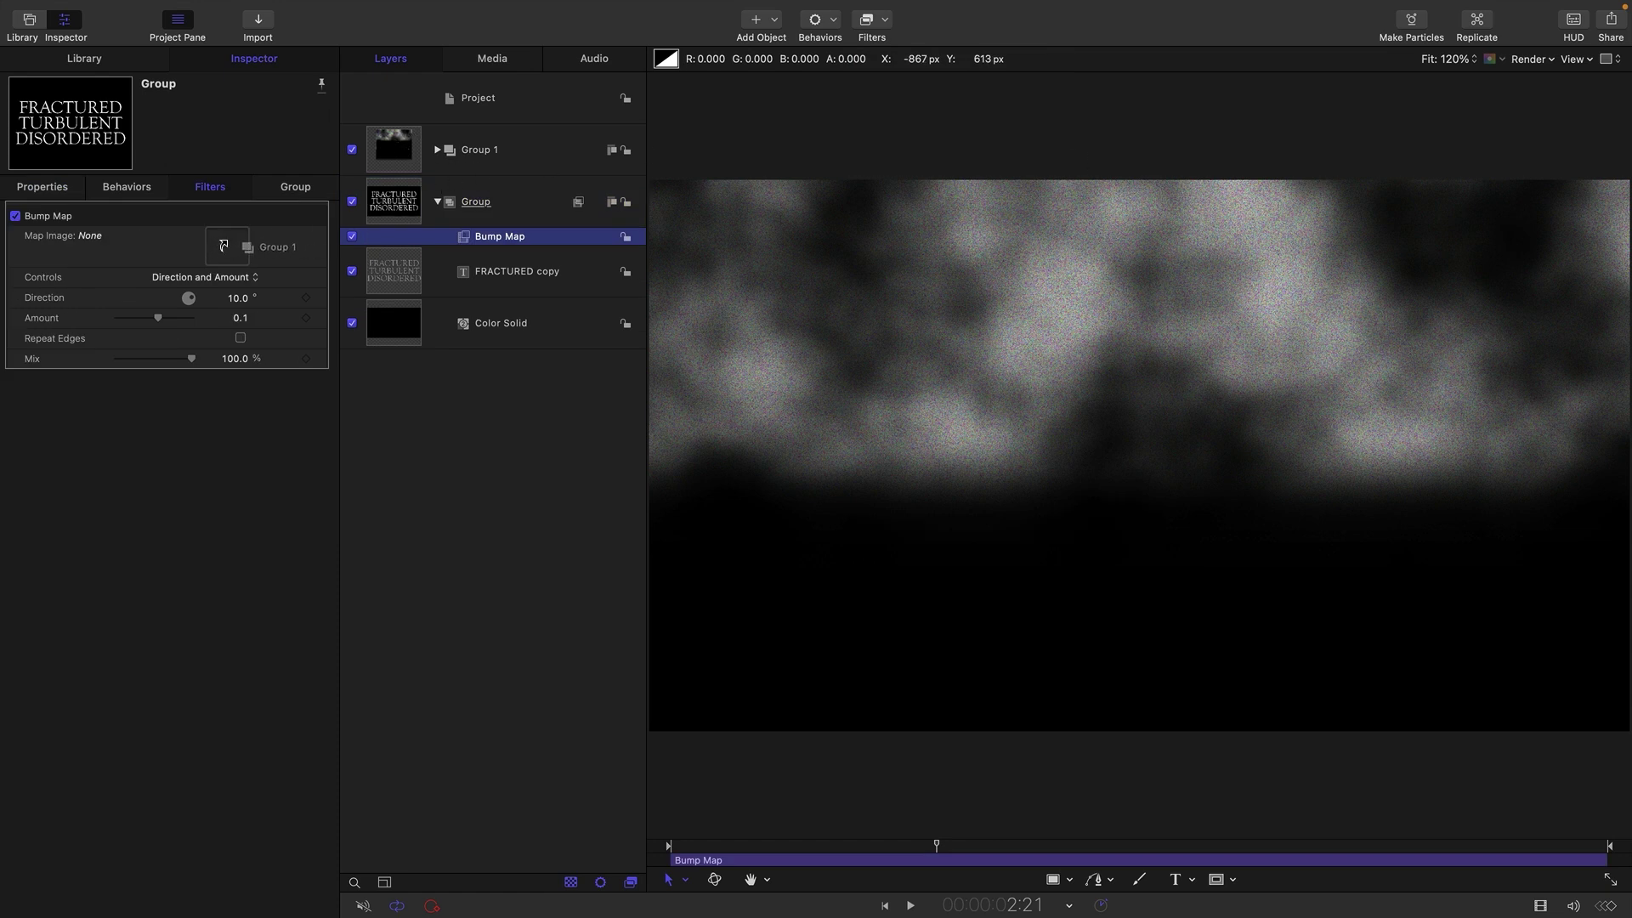
# Set the Bump Map direction to 0 and amount to 0.4, then hide Group 1.
pyautogui.click(239, 298)
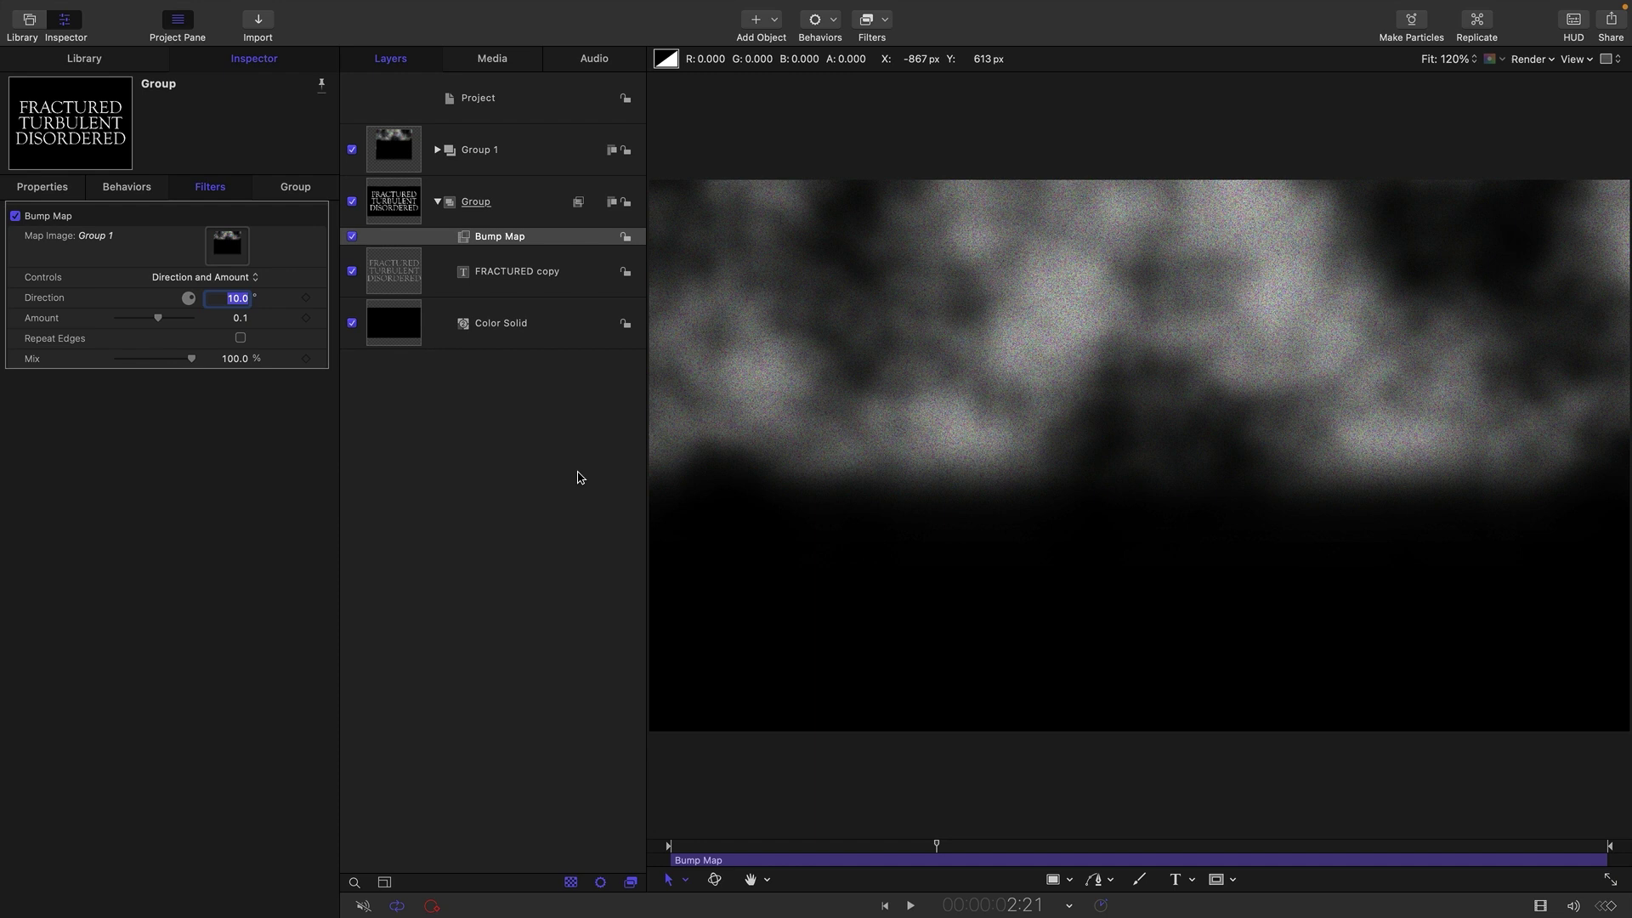
pyautogui.write('0')
pyautogui.click(240, 317)
pyautogui.write('.4')
pyautogui.press('Return')
pyautogui.click(353, 151)
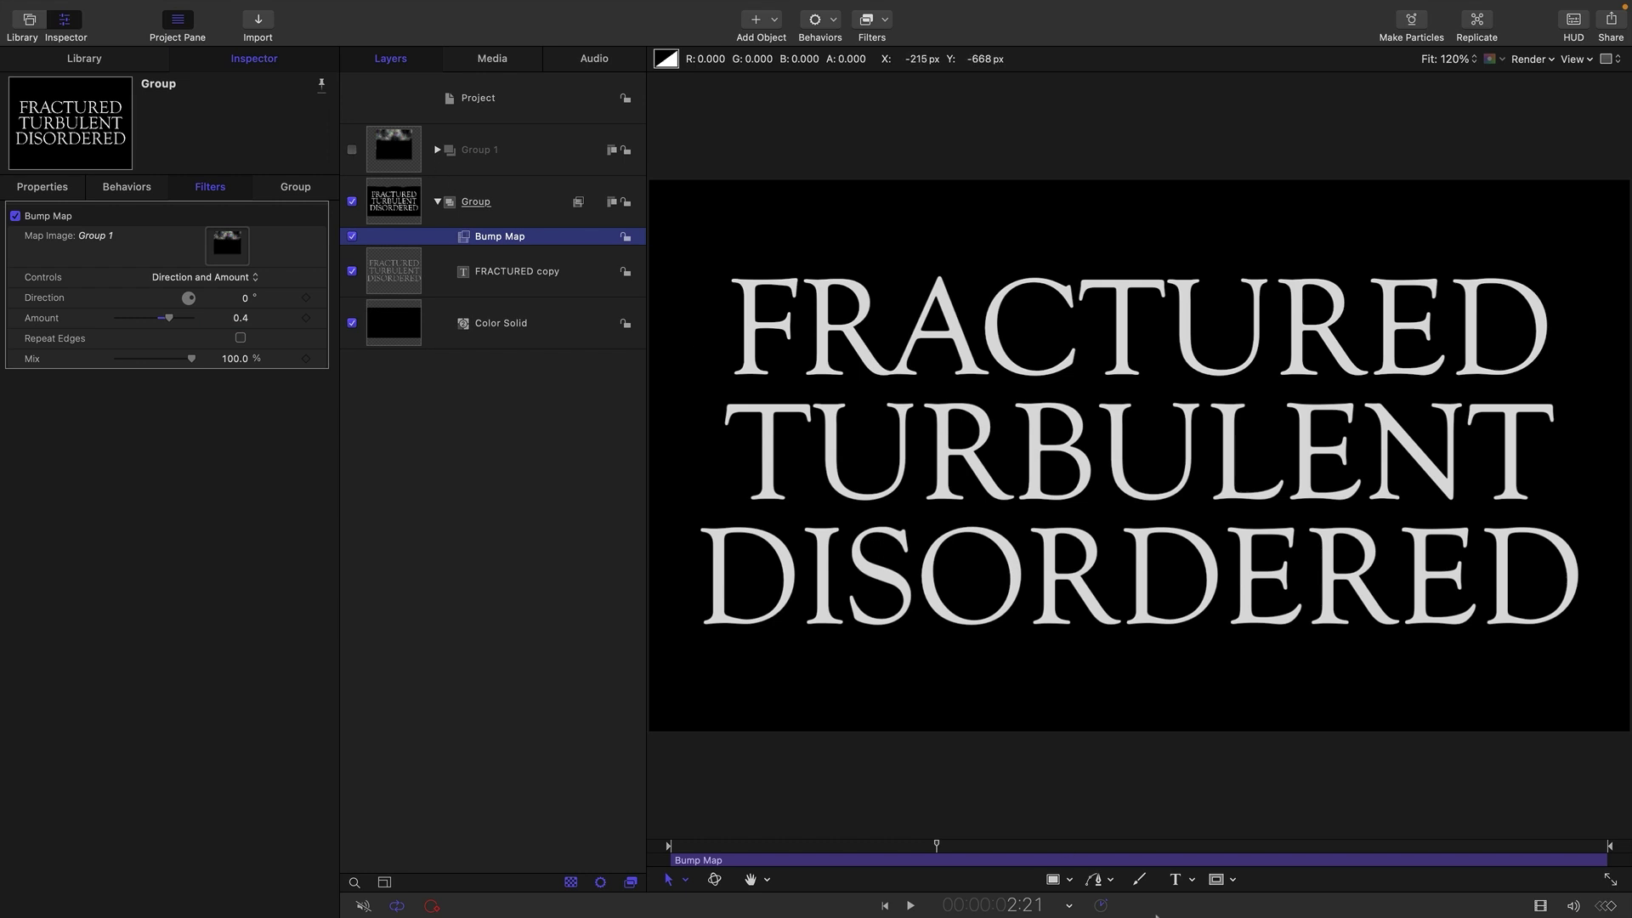
# Turn on Fixed Resolution for Group 1 and preview the distortion.
pyautogui.click(413, 146)
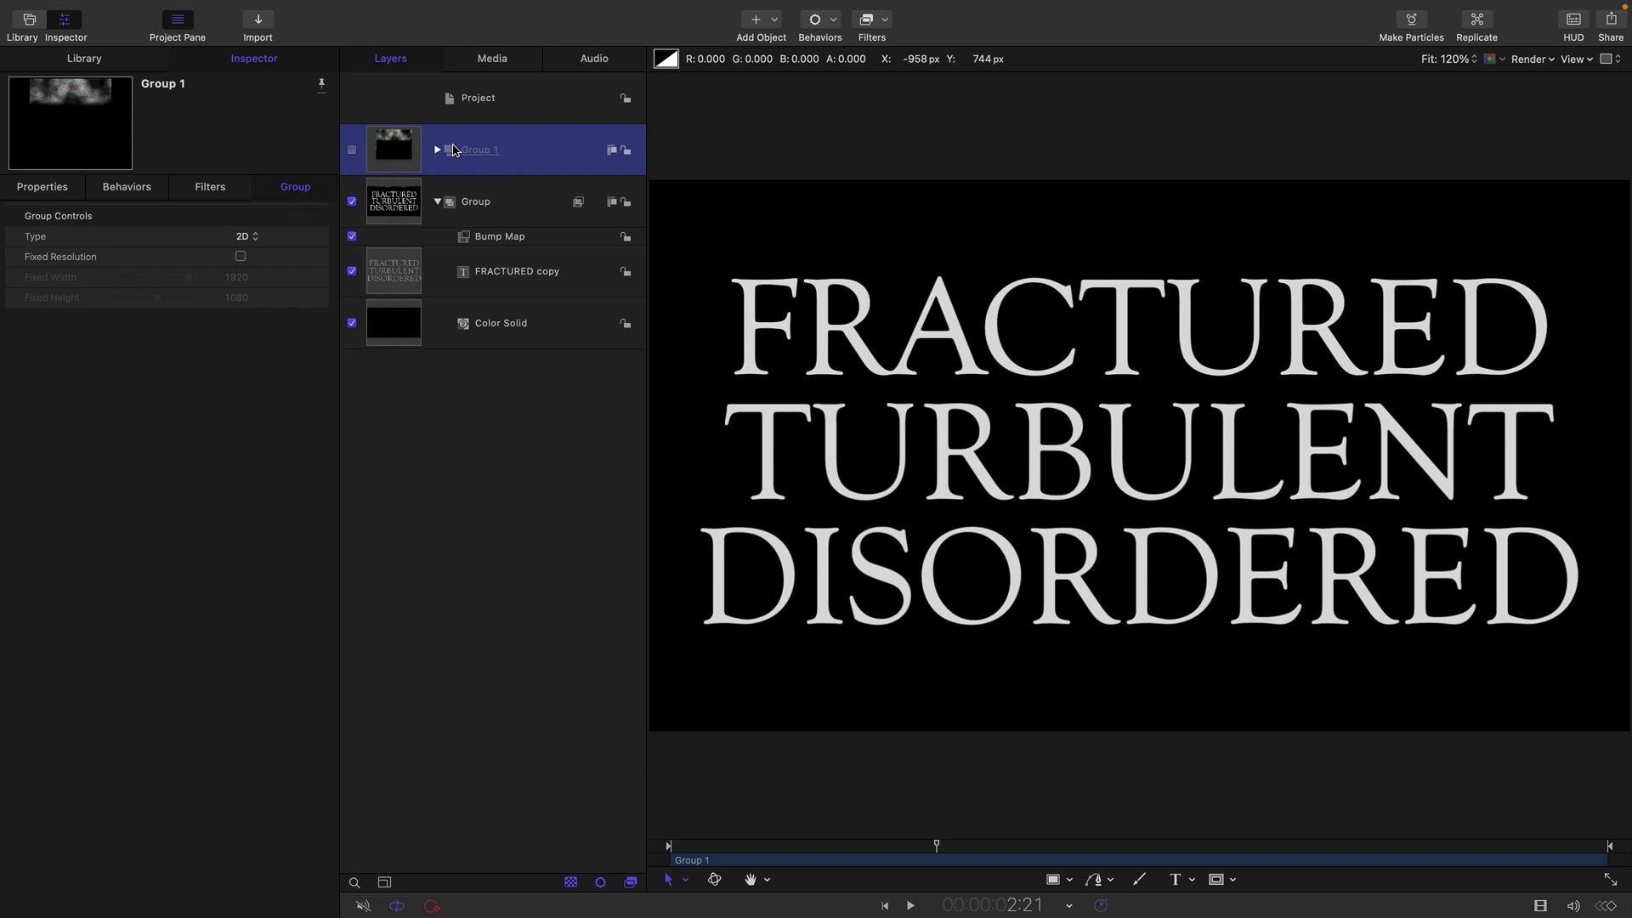
pyautogui.click(241, 258)
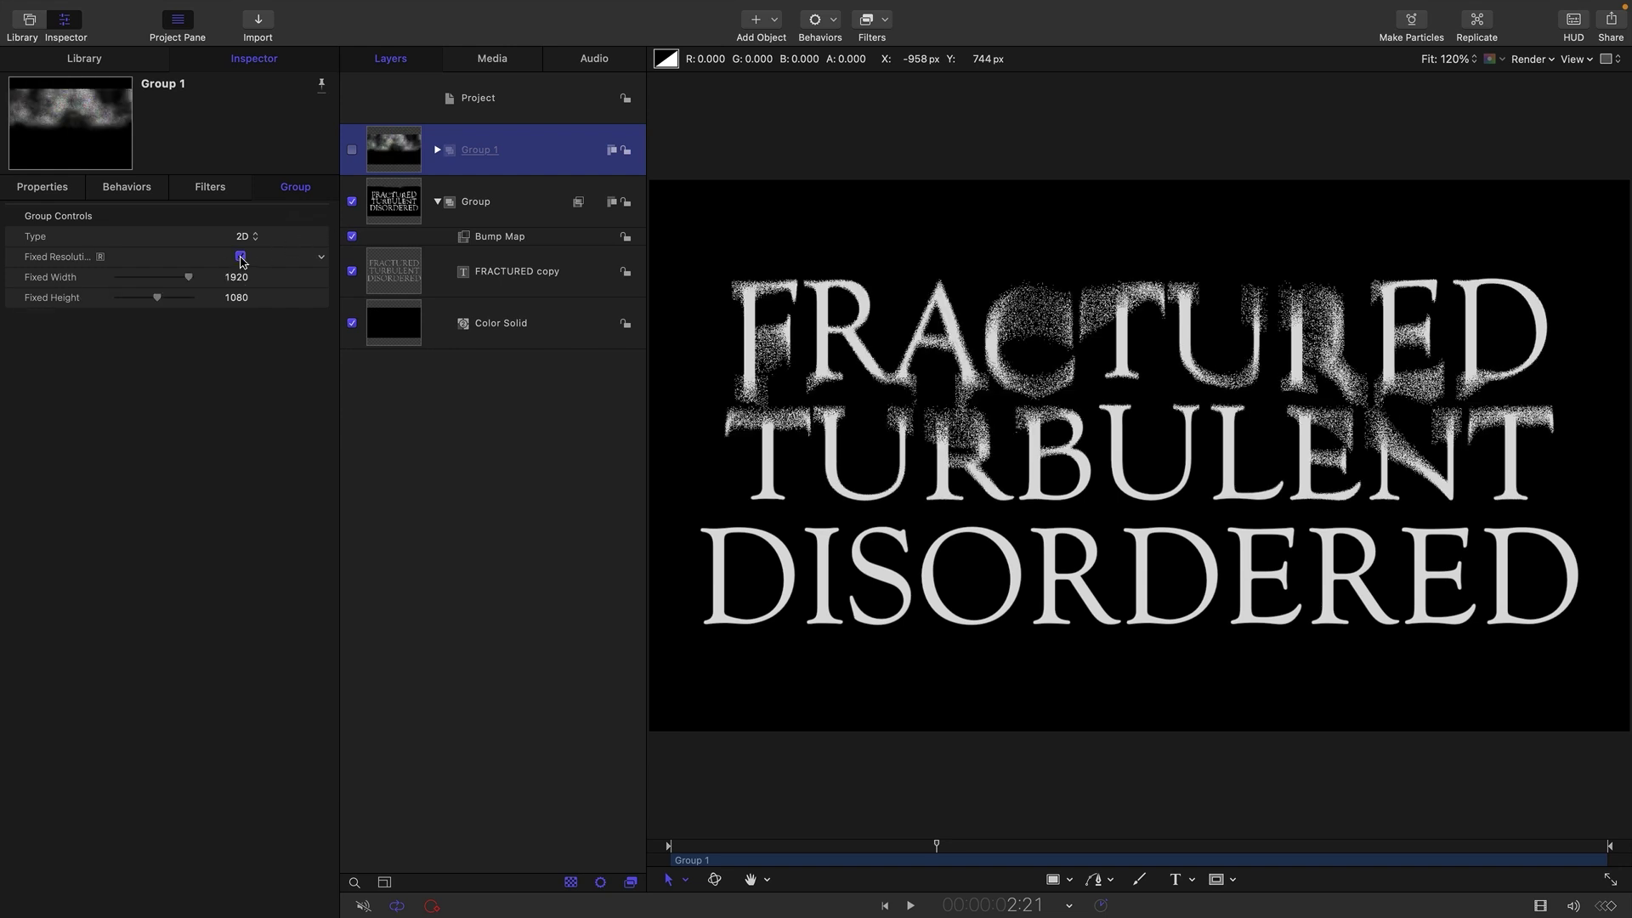
pyautogui.click(910, 907)
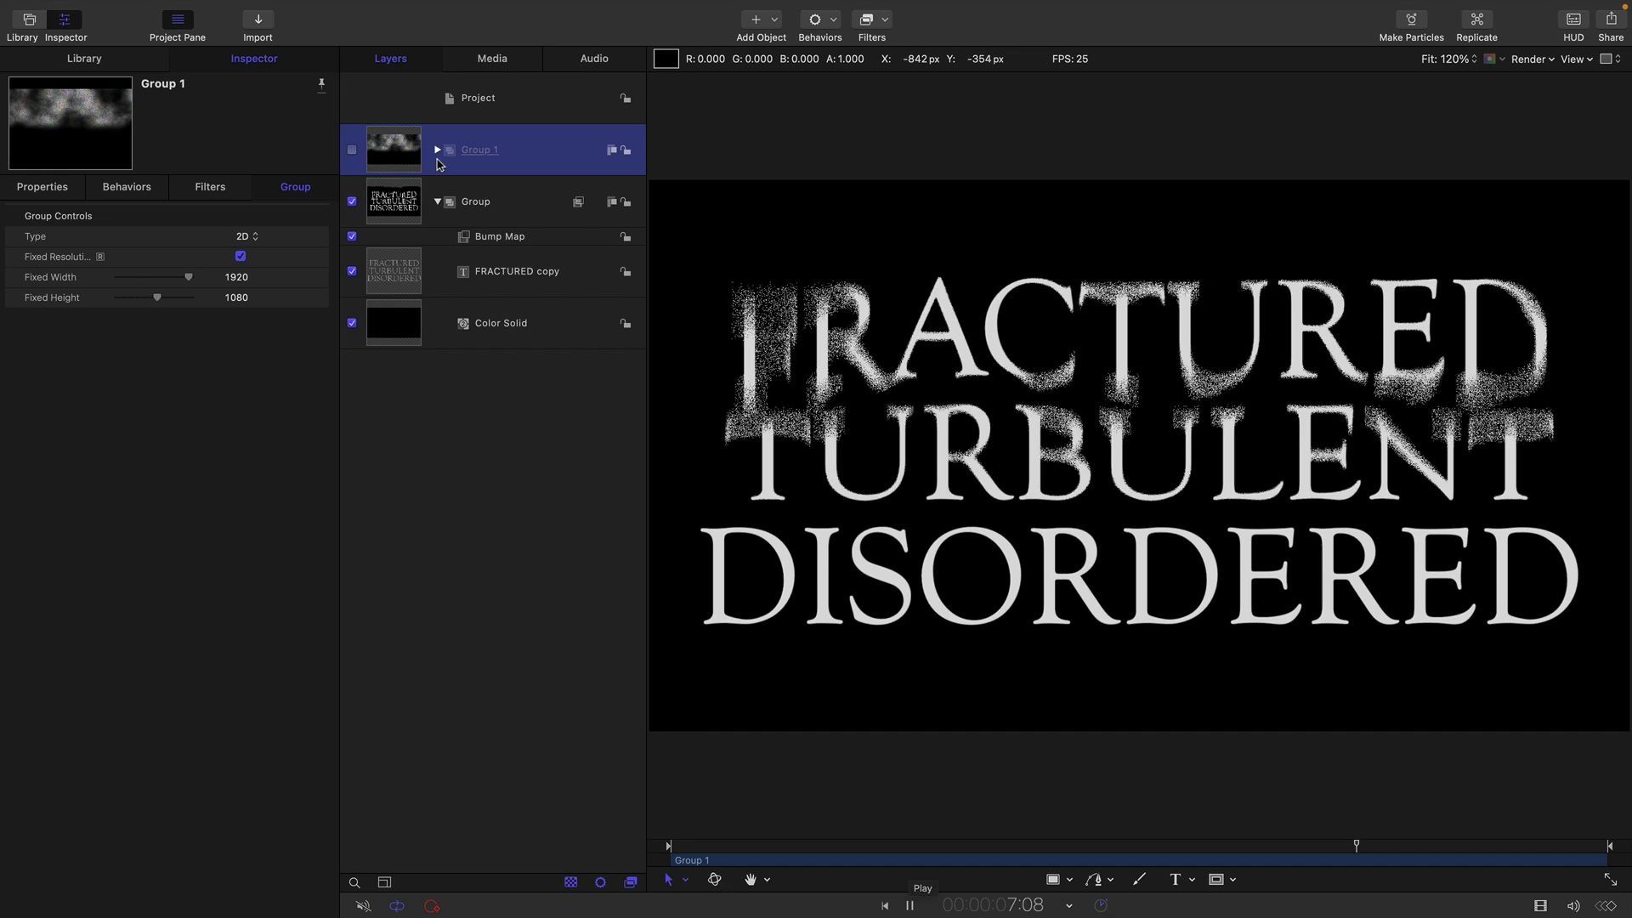
# Change the Bump Map direction to 180°.
pyautogui.click(497, 240)
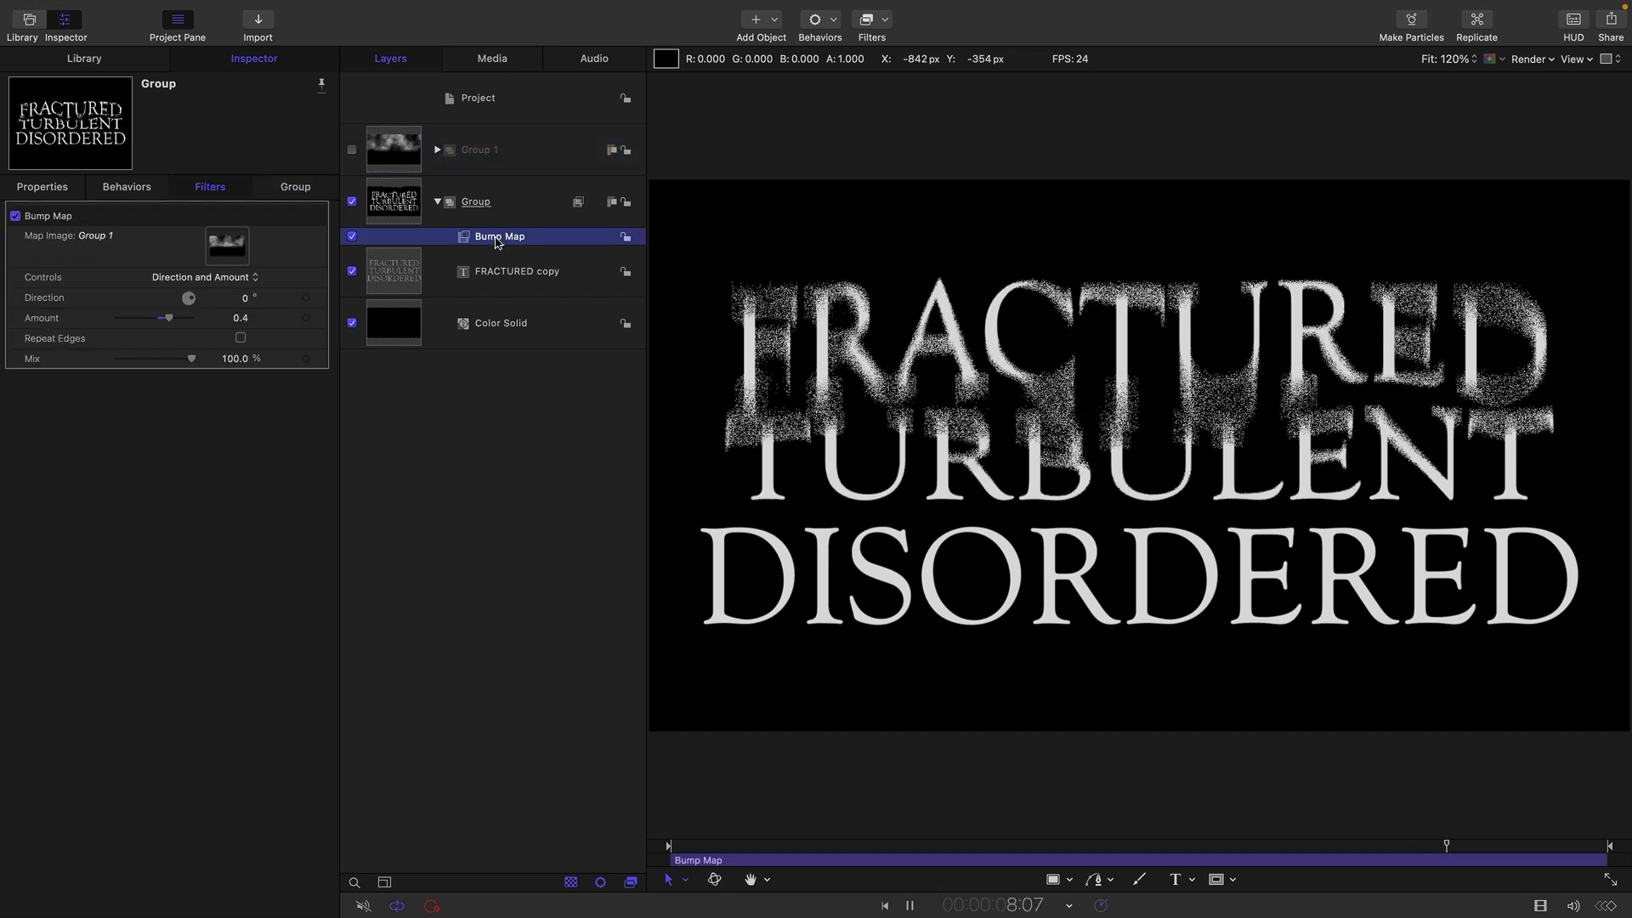
pyautogui.click(244, 299)
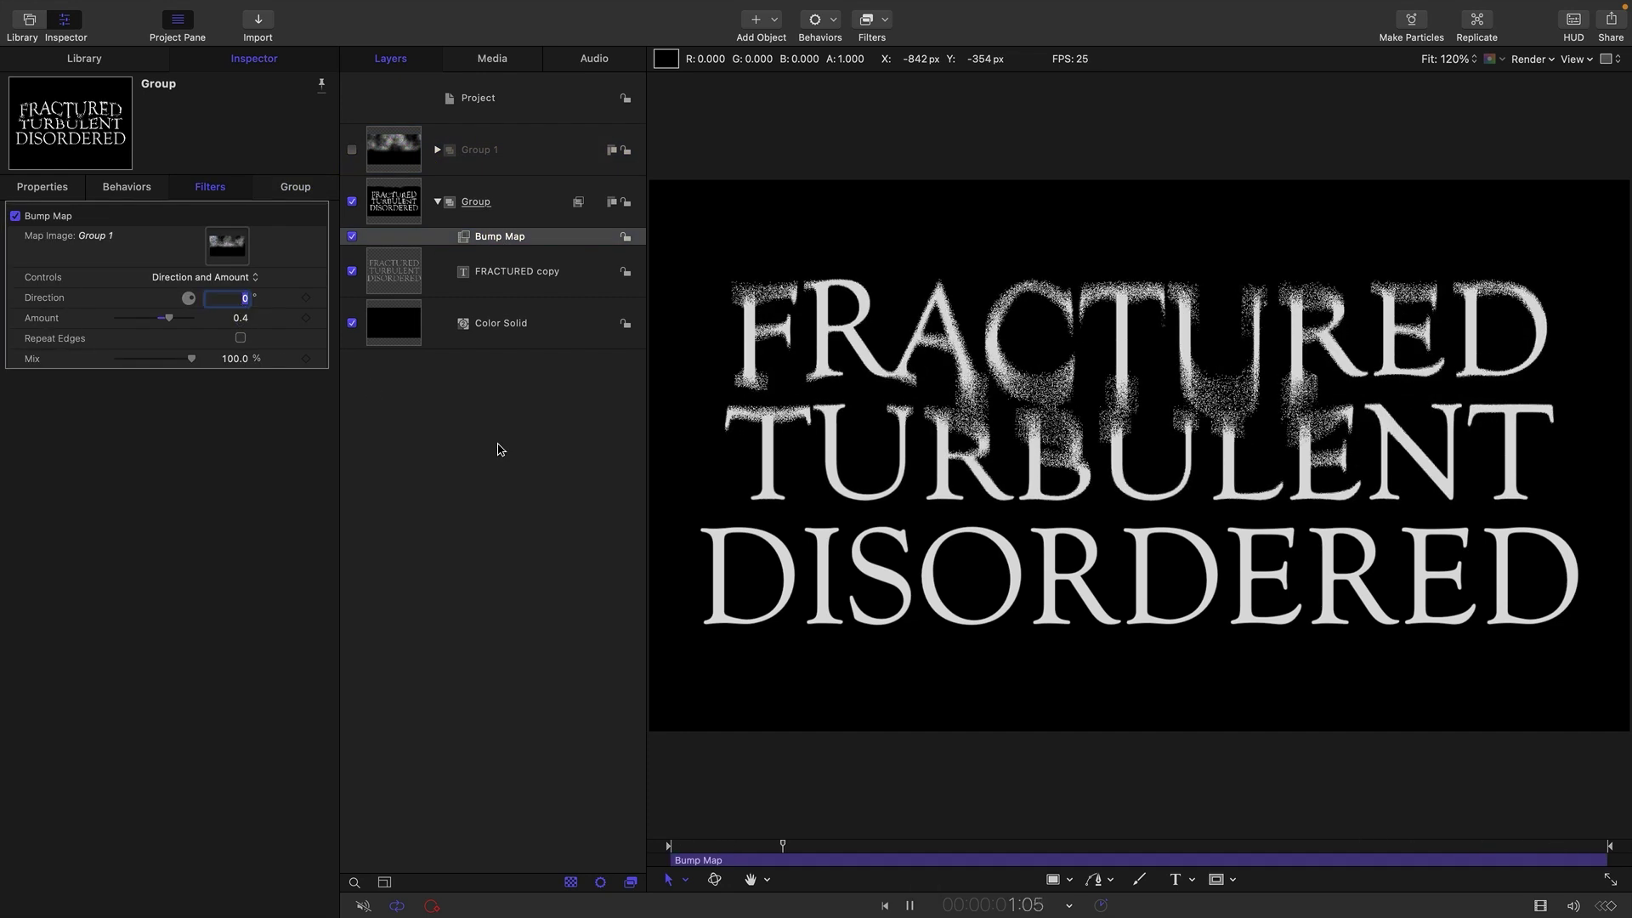
pyautogui.write('180')
pyautogui.press('Return')
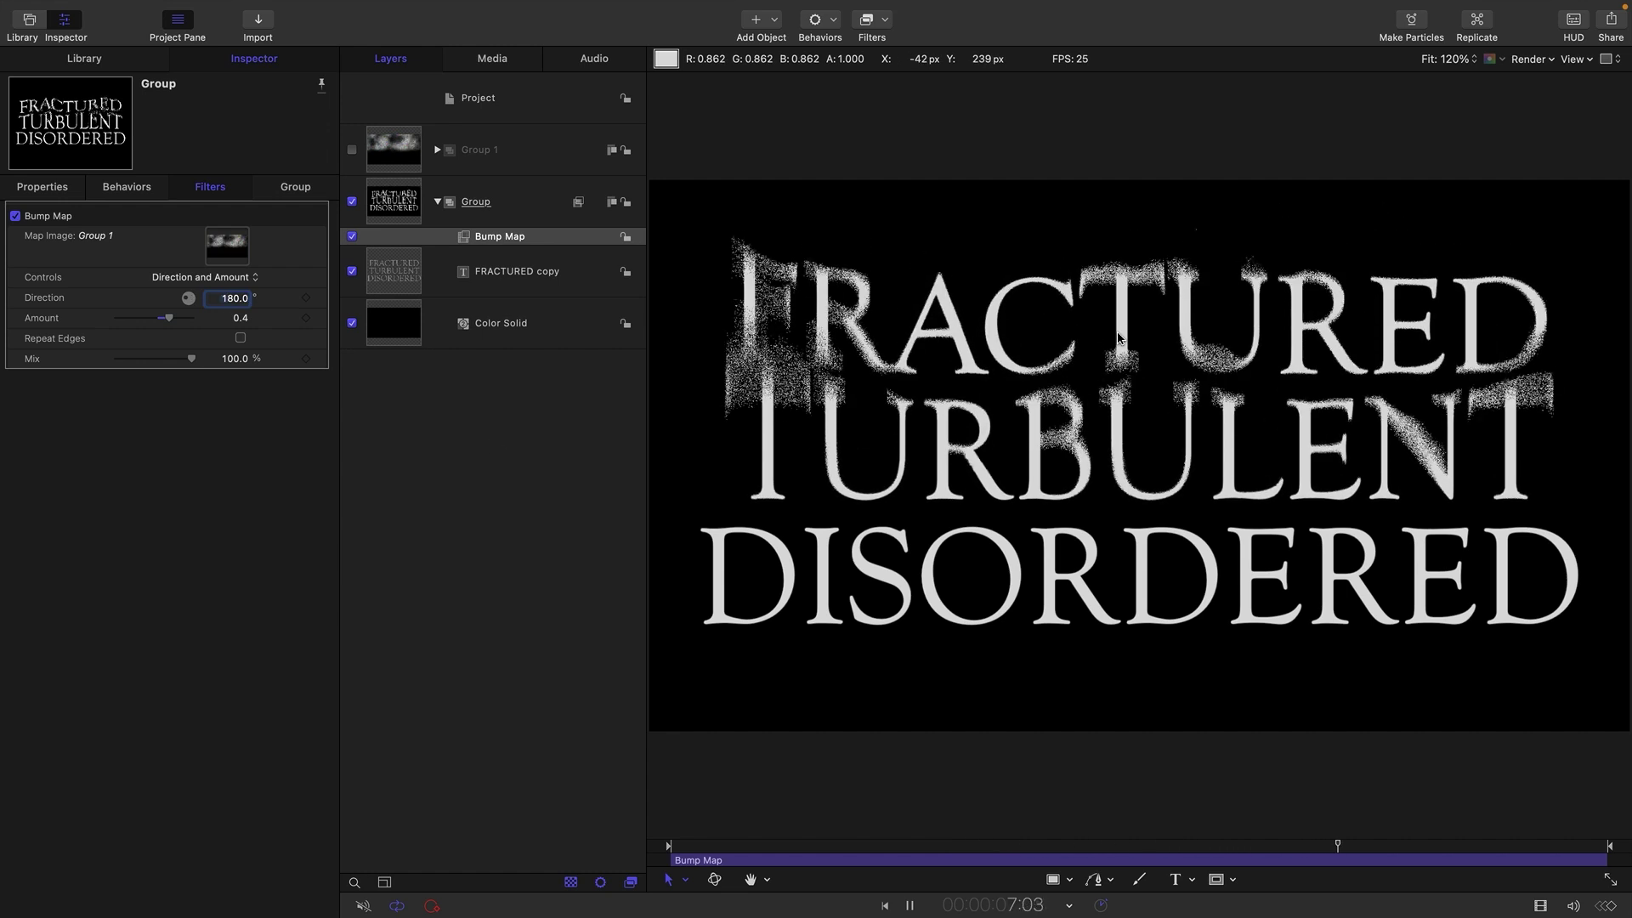
pyautogui.press('End')
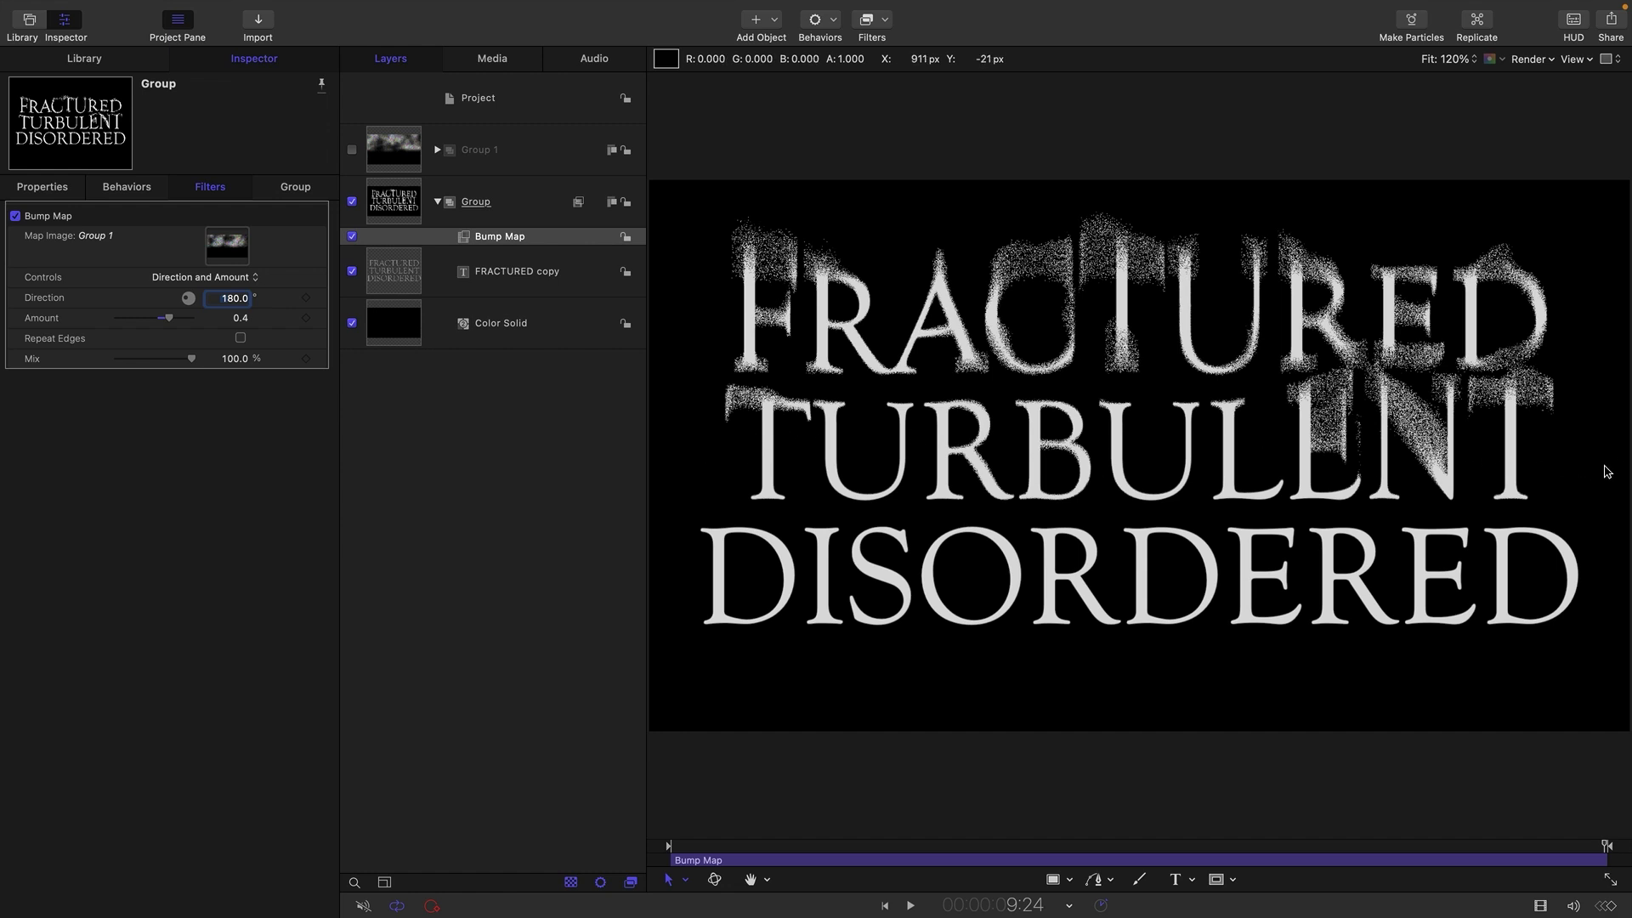
# Rename Group 1 to Upper, duplicate it as a visible group named Lower.
pyautogui.click(409, 142)
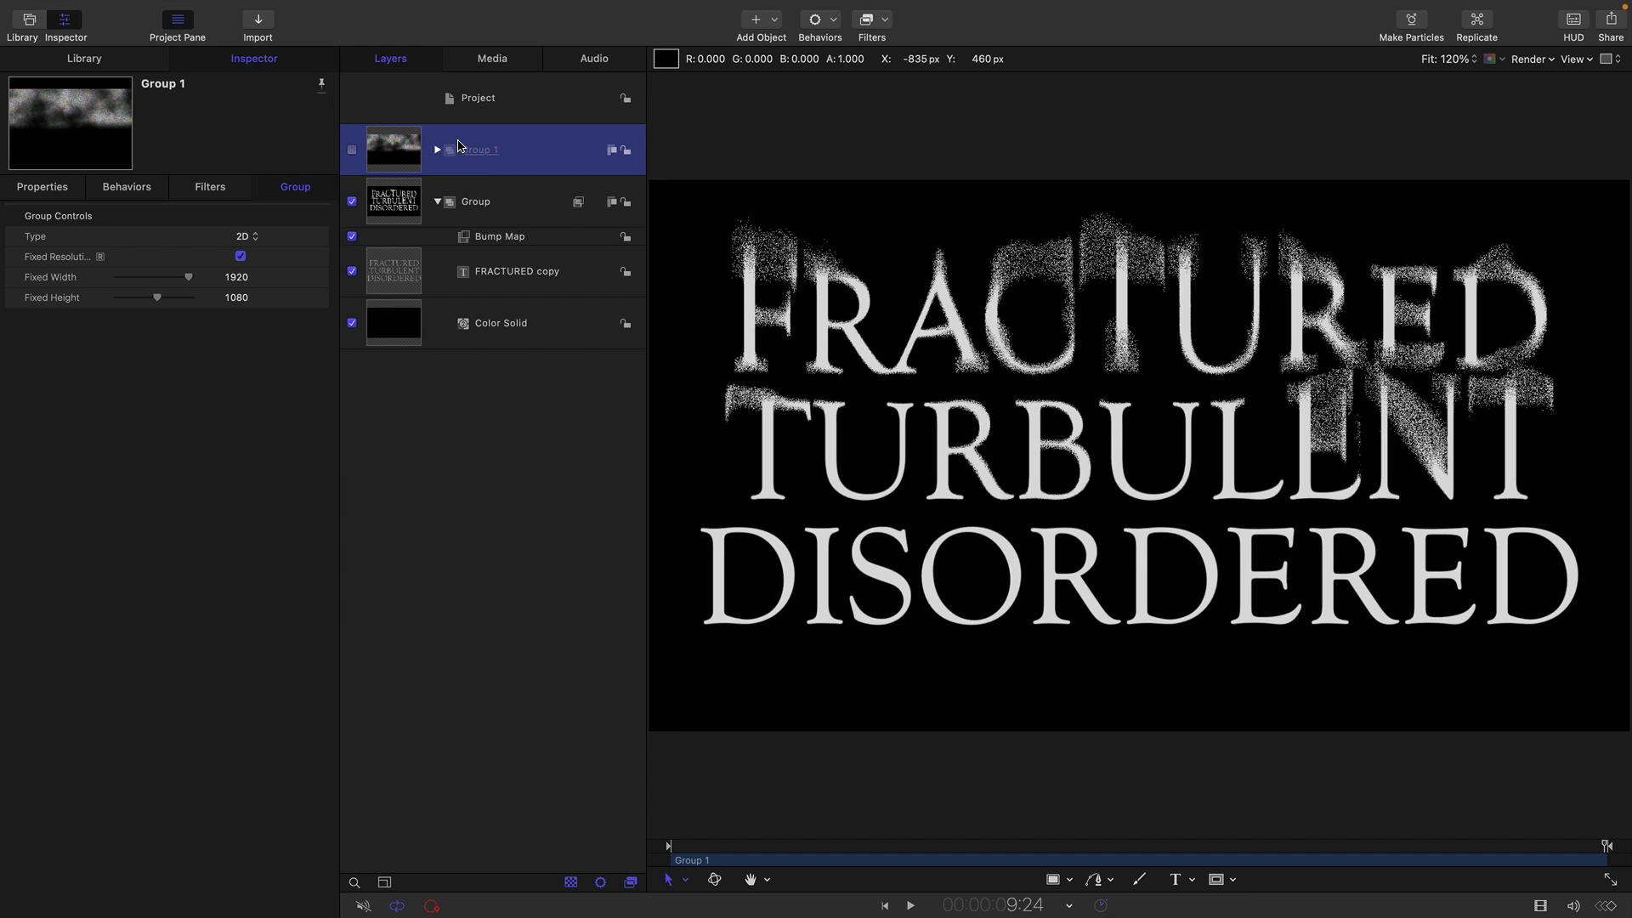
pyautogui.doubleClick(483, 151)
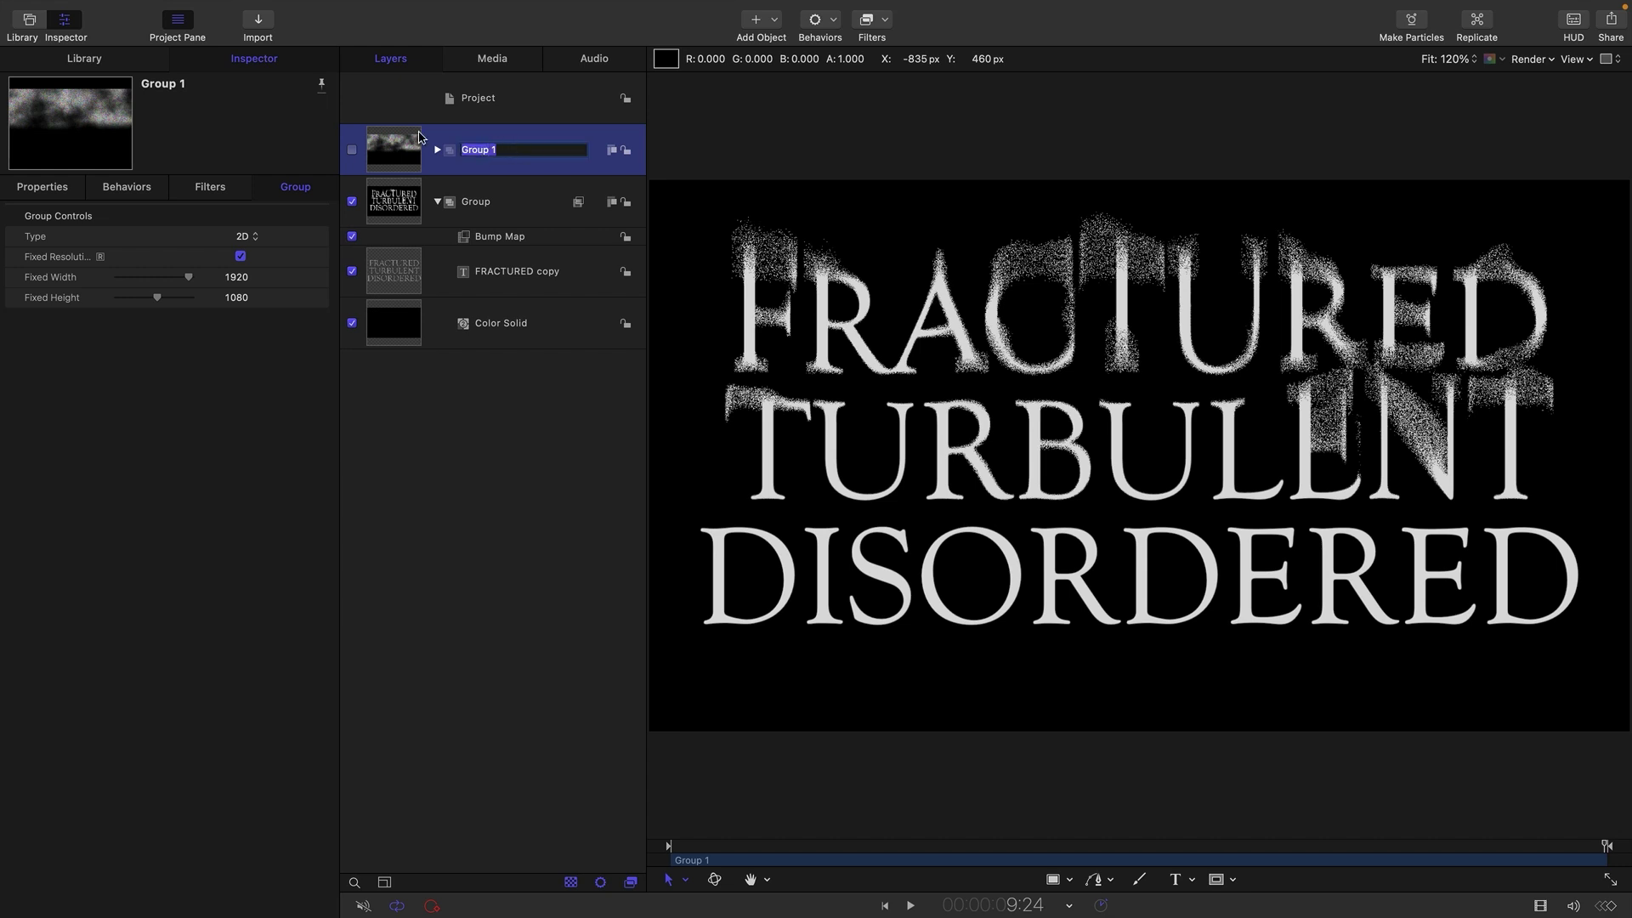
pyautogui.write('Upper')
pyautogui.press('Return')
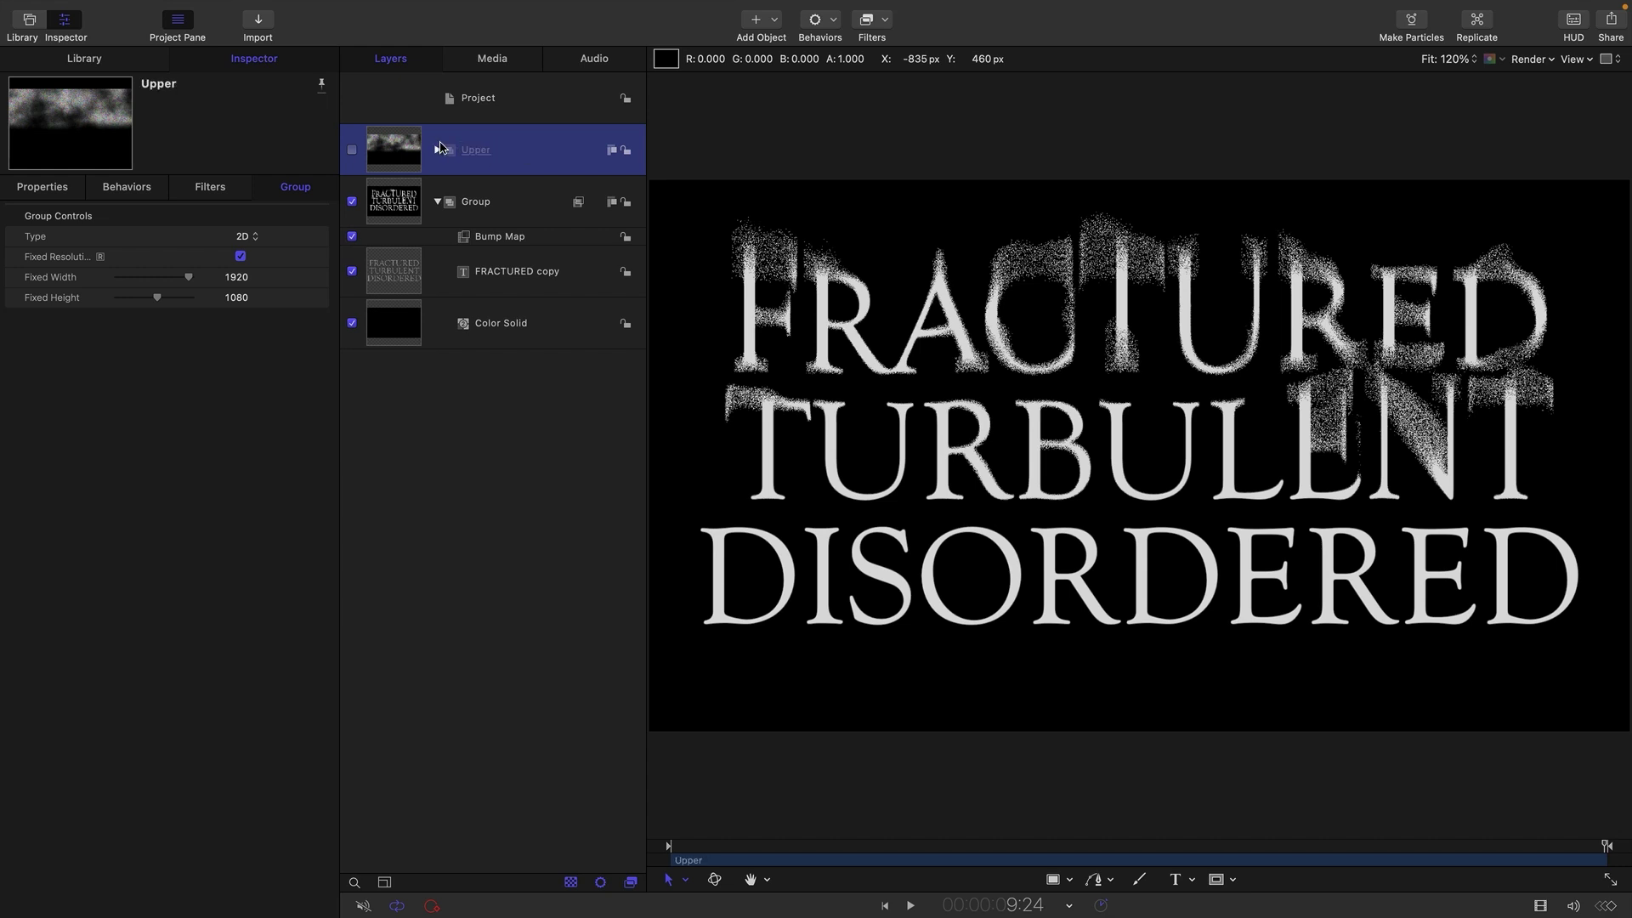
pyautogui.rightClick(382, 144)
pyautogui.click(425, 205)
pyautogui.write('Lower')
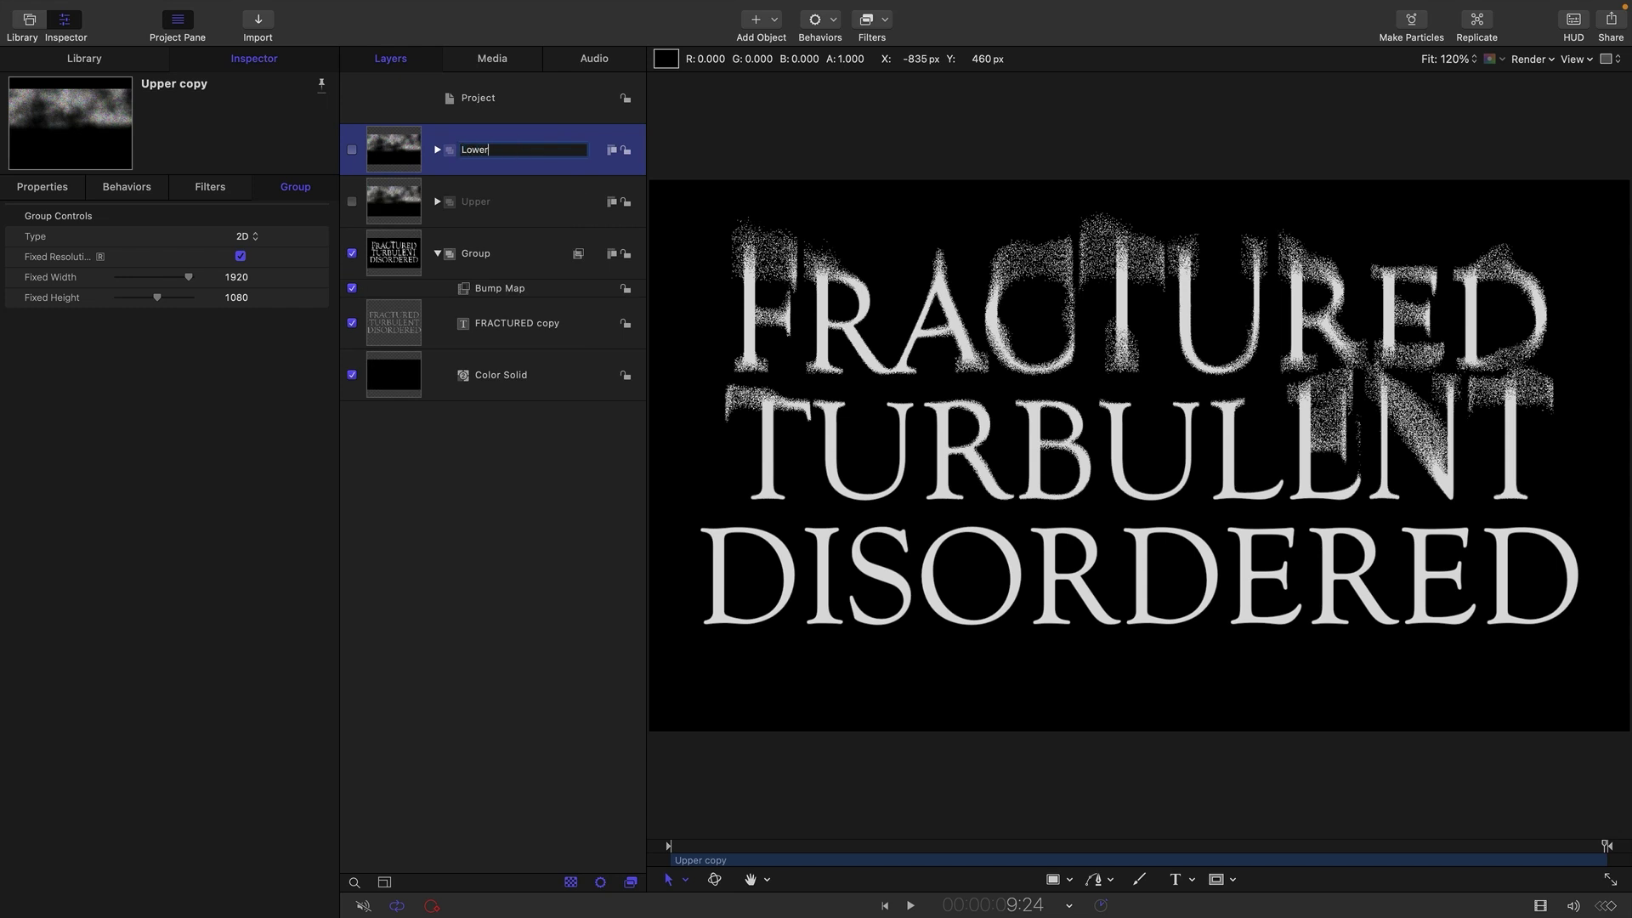
pyautogui.press('Return')
pyautogui.click(438, 149)
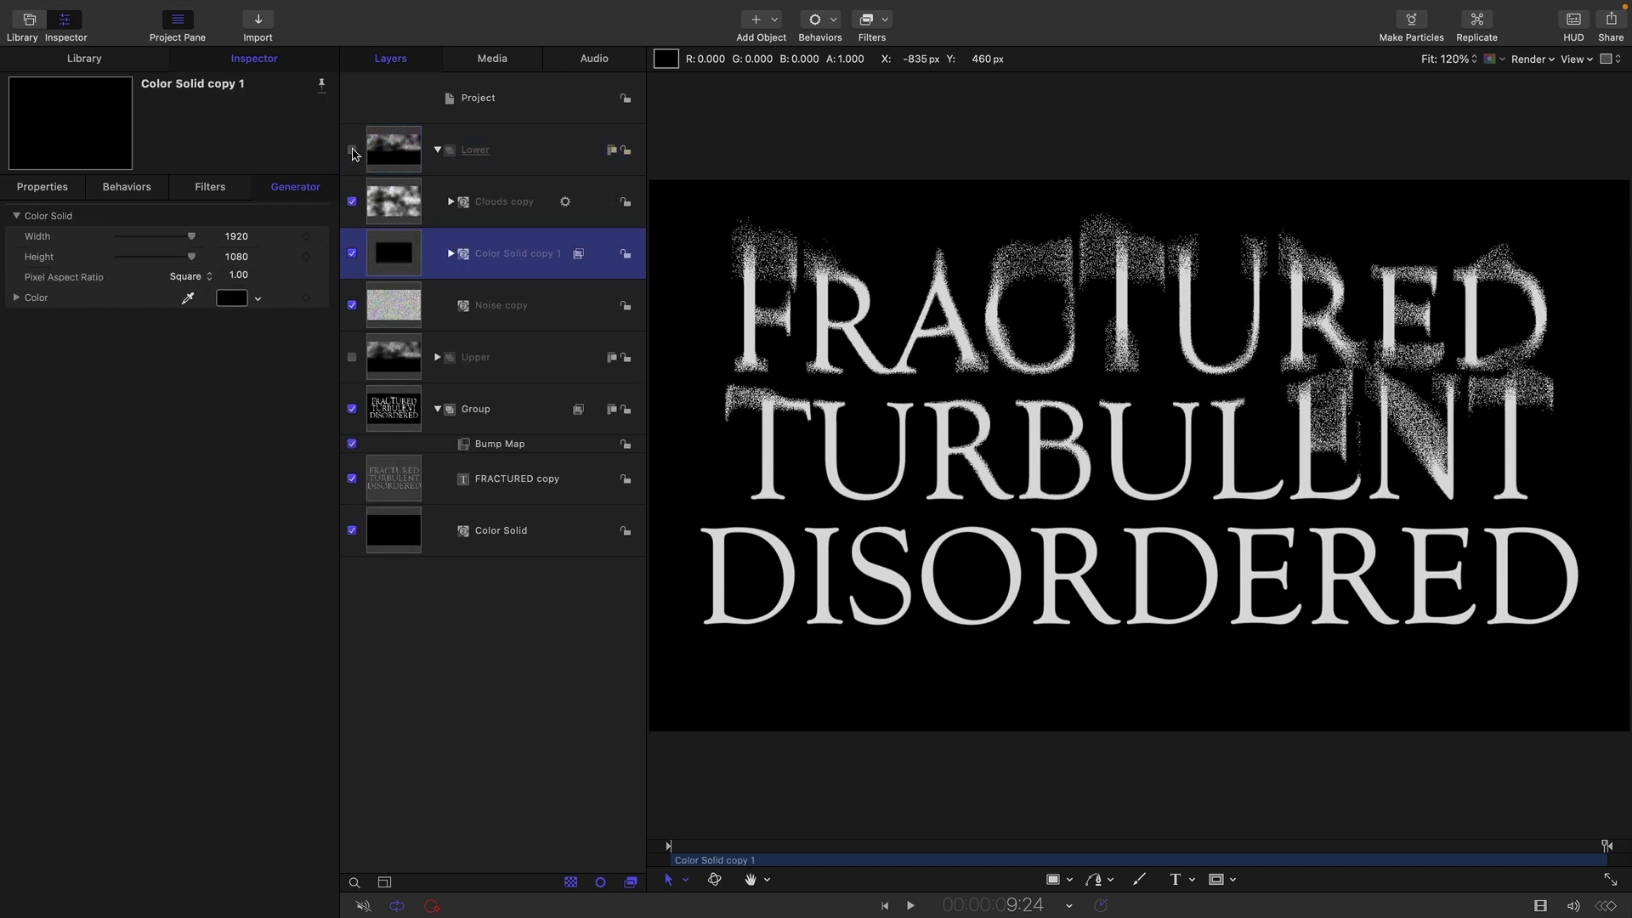
# Set the Lower group's black solid to Position Y 540.
pyautogui.click(352, 151)
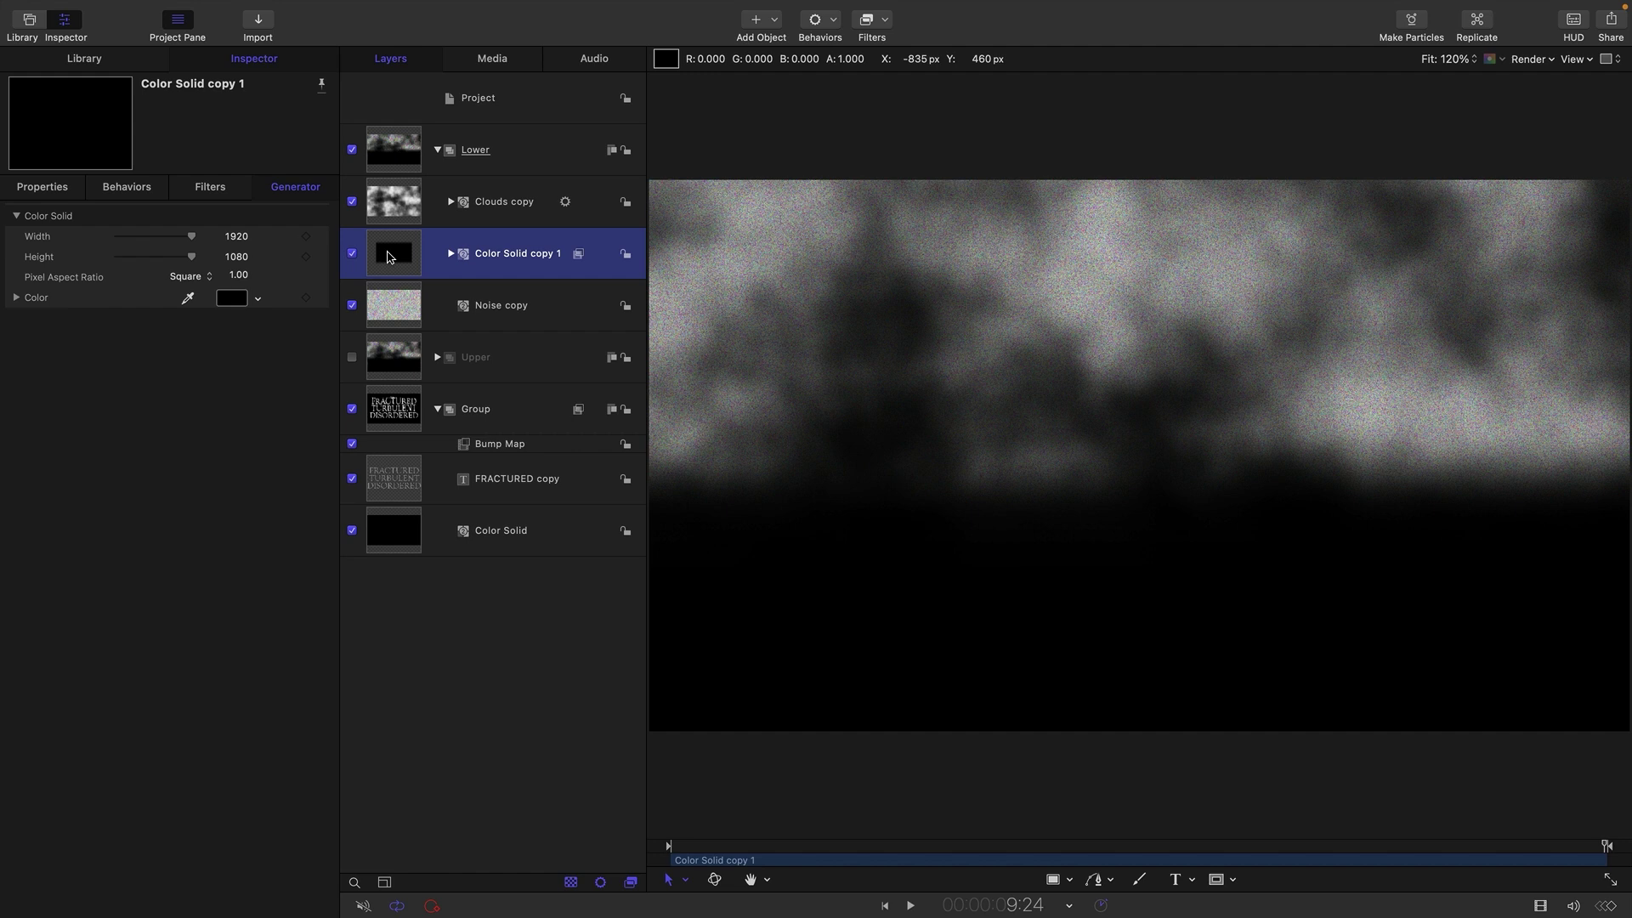
pyautogui.click(45, 187)
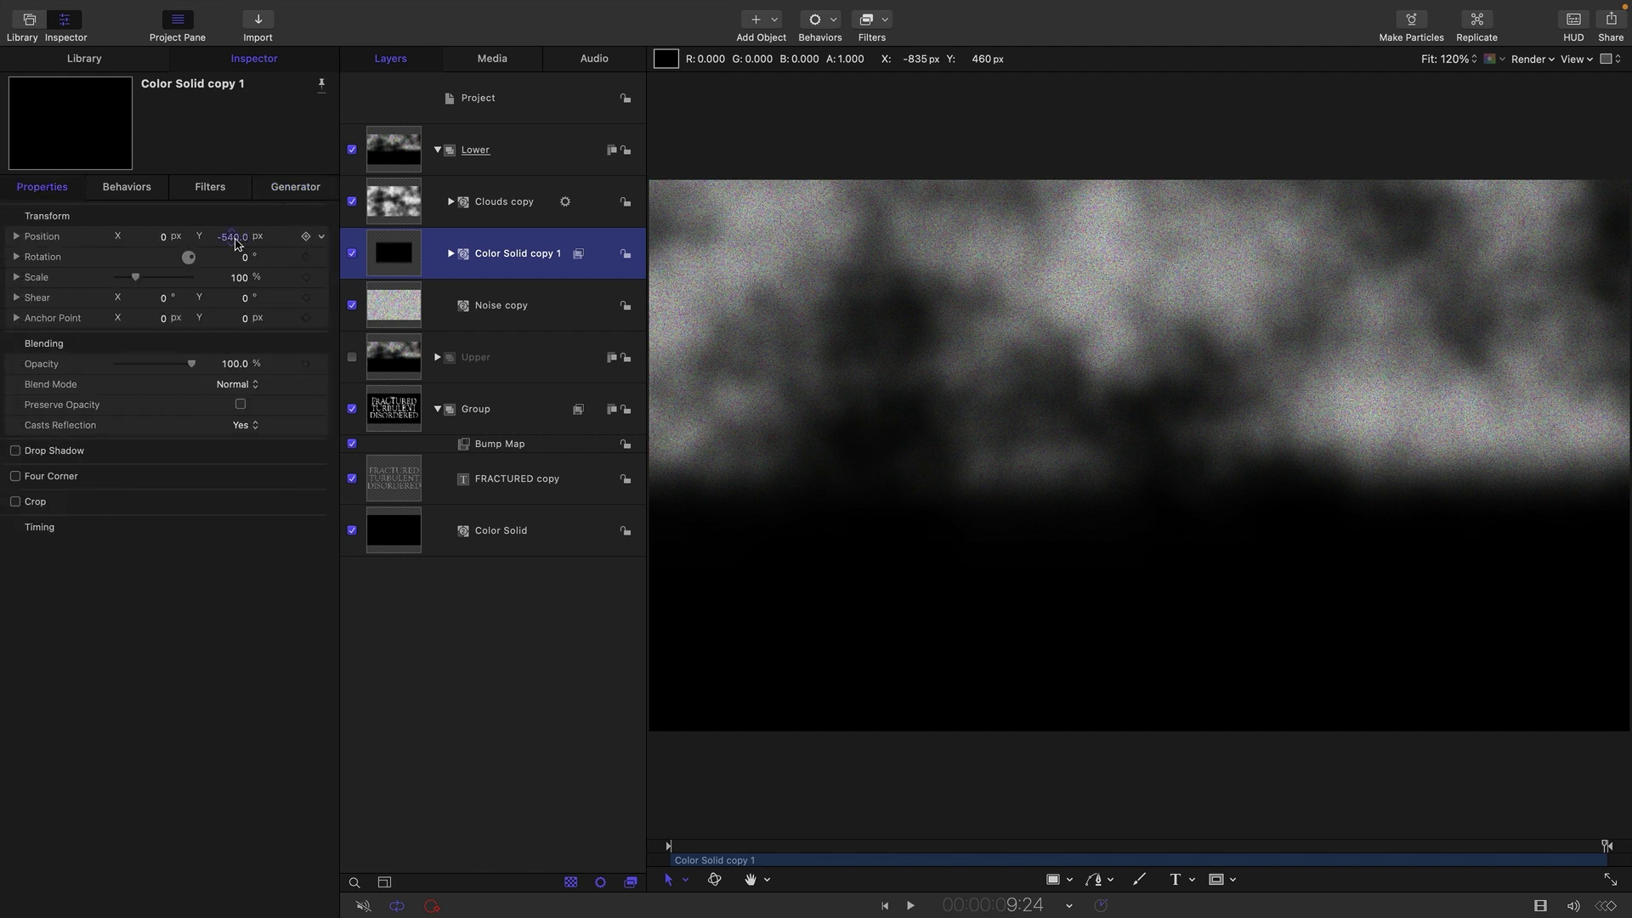
pyautogui.click(232, 236)
pyautogui.write('54')
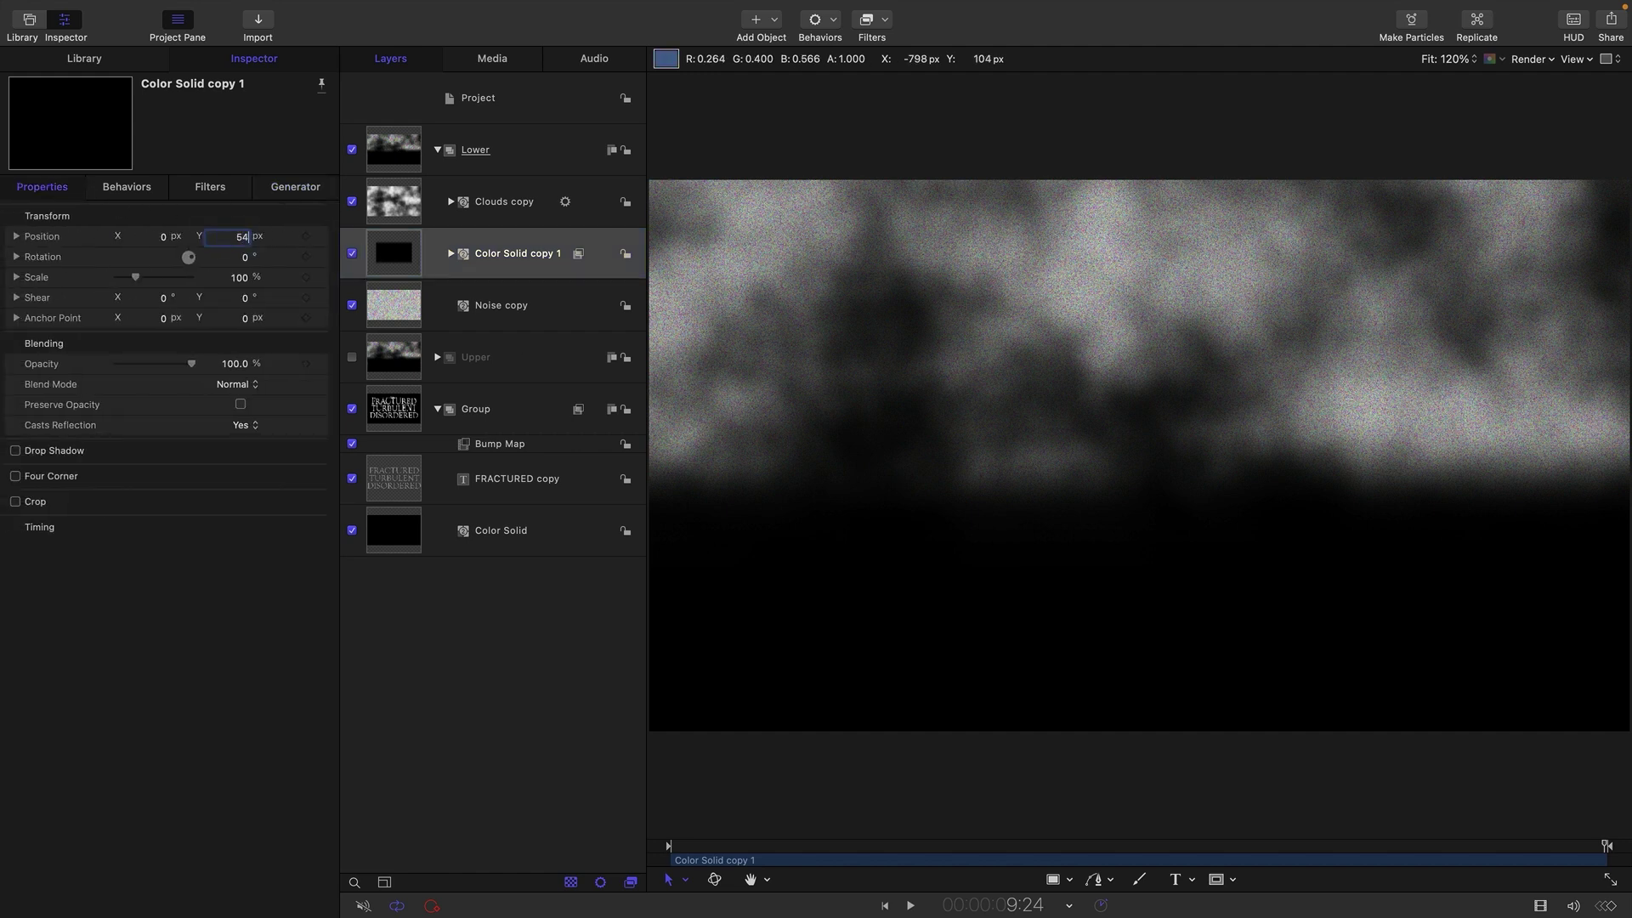
pyautogui.write('0')
pyautogui.press('Return')
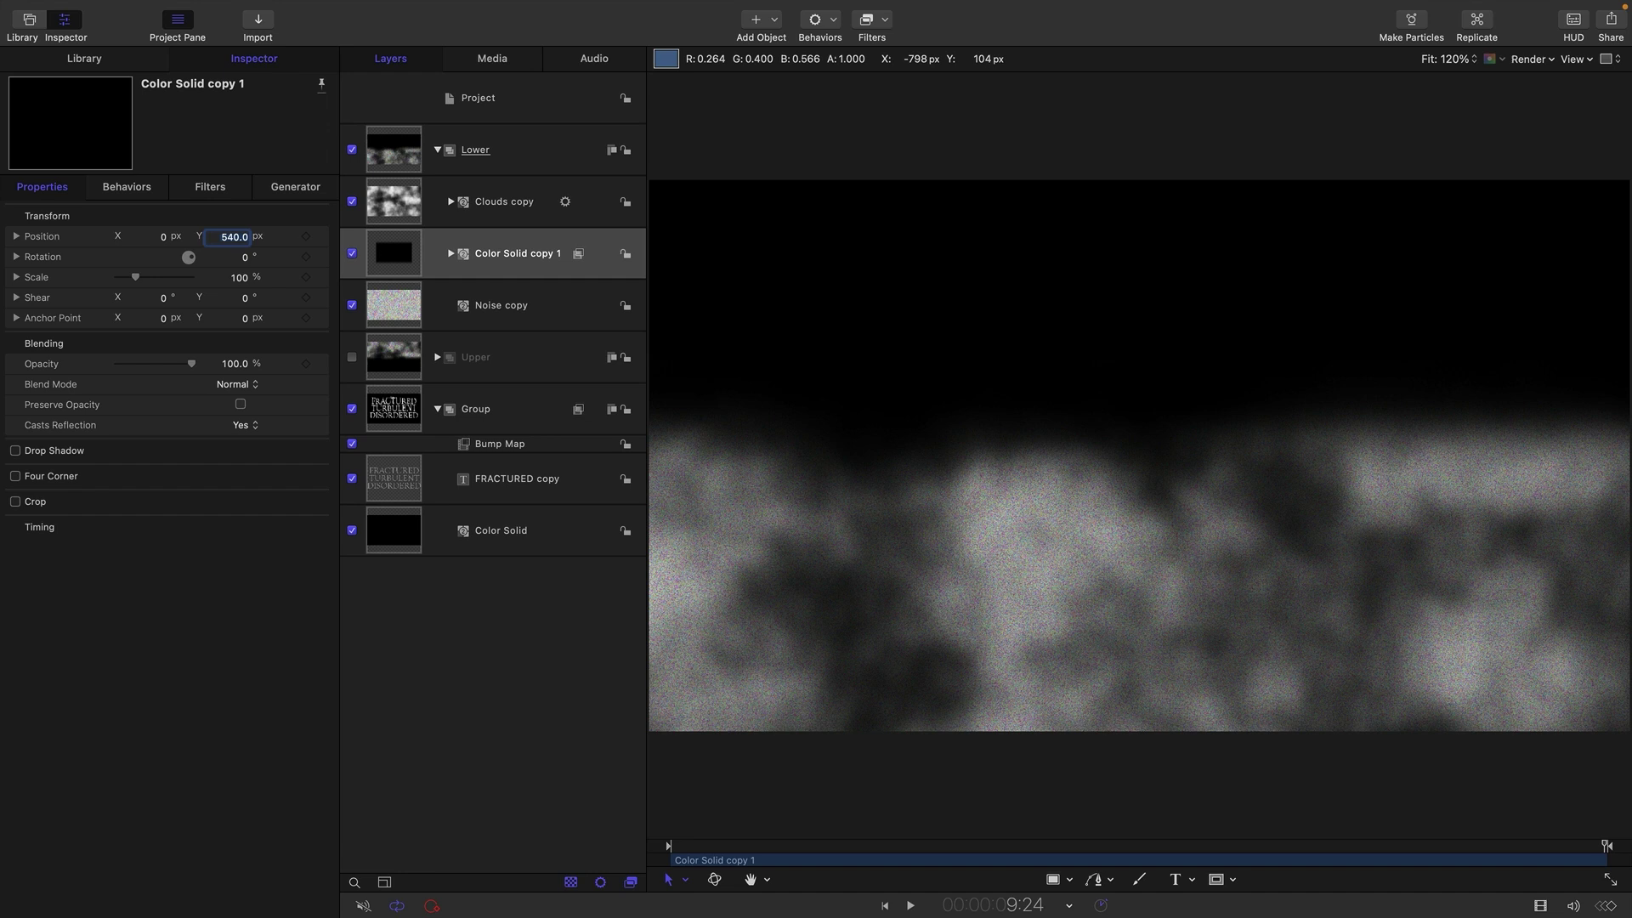
# Set the Lower clouds' Ramp End Value to -1 and collapse the group.
pyautogui.click(452, 202)
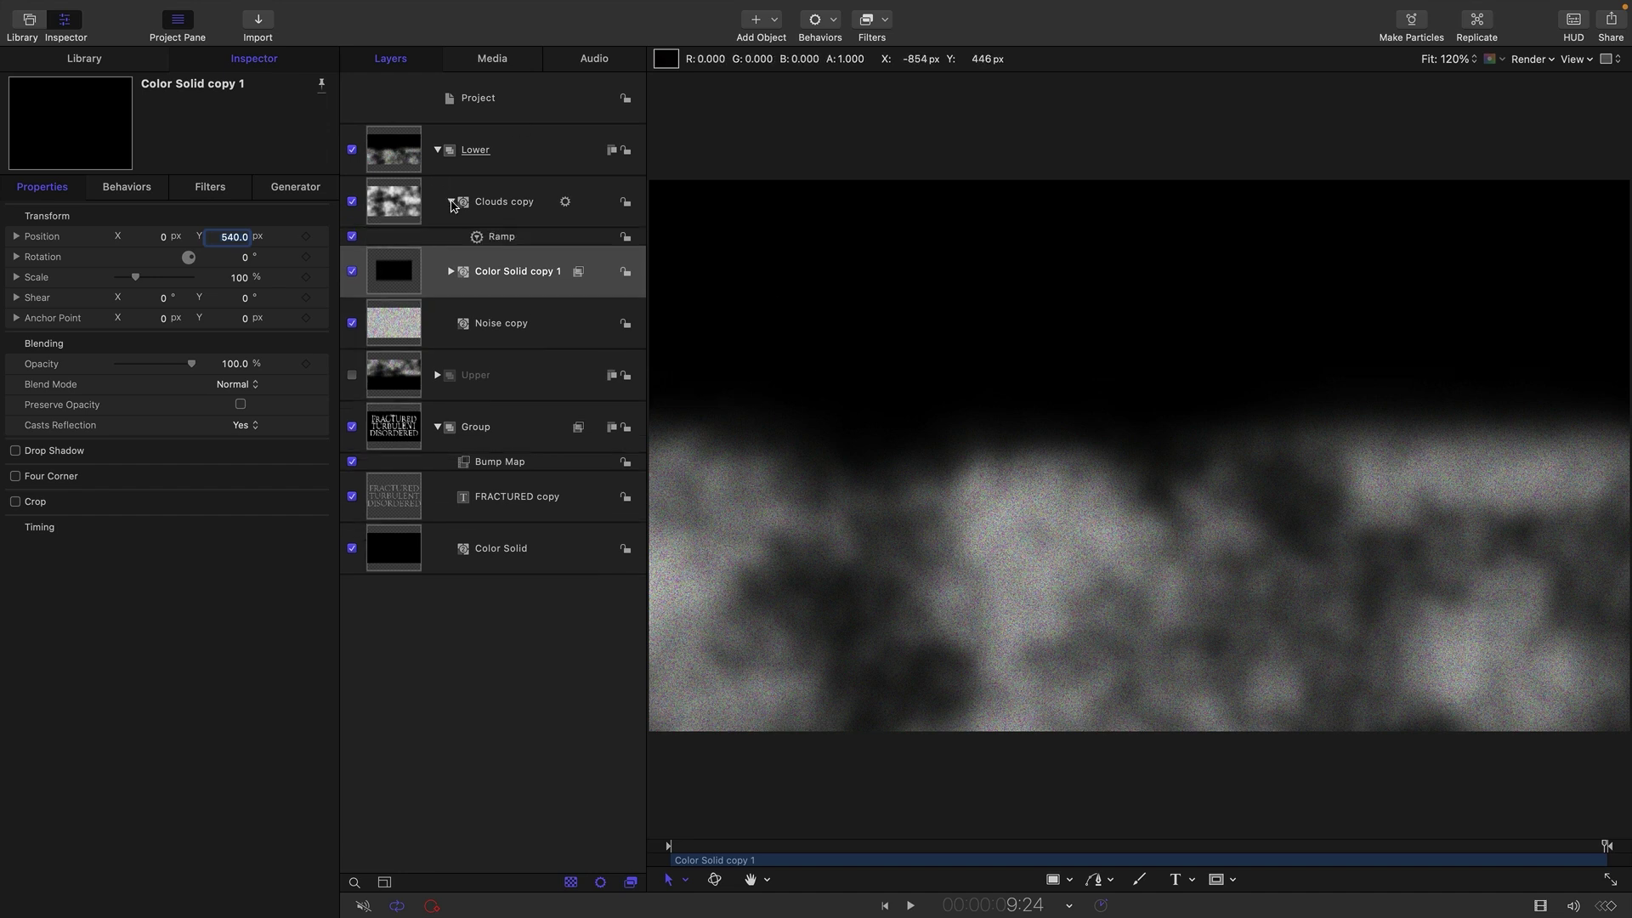
pyautogui.click(502, 238)
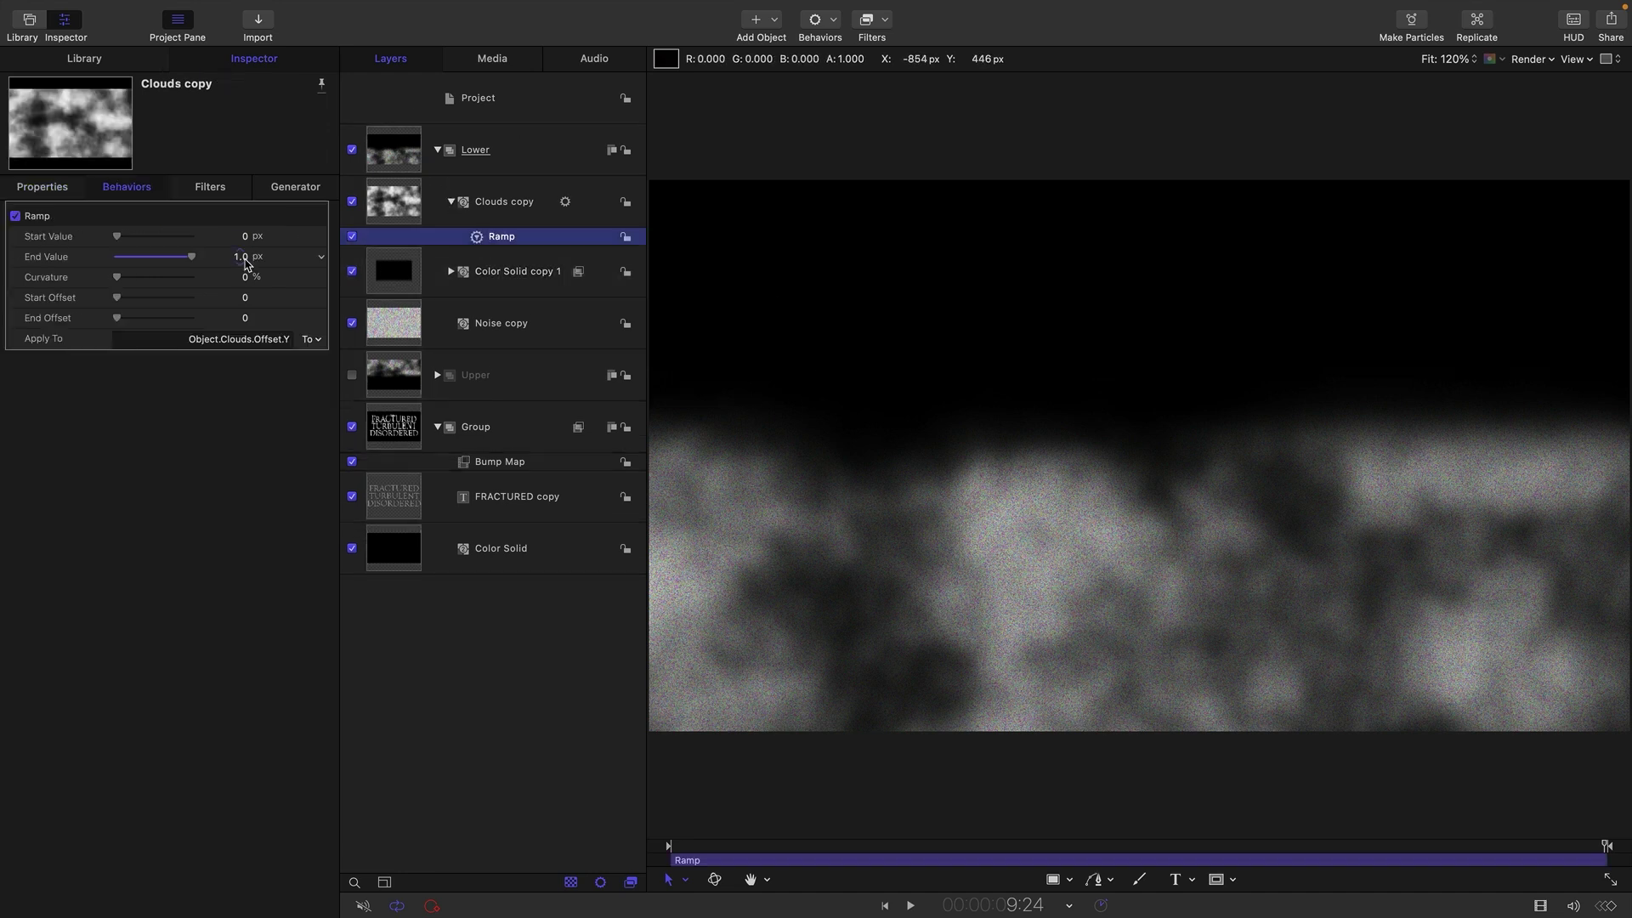
pyautogui.click(242, 257)
pyautogui.write('-')
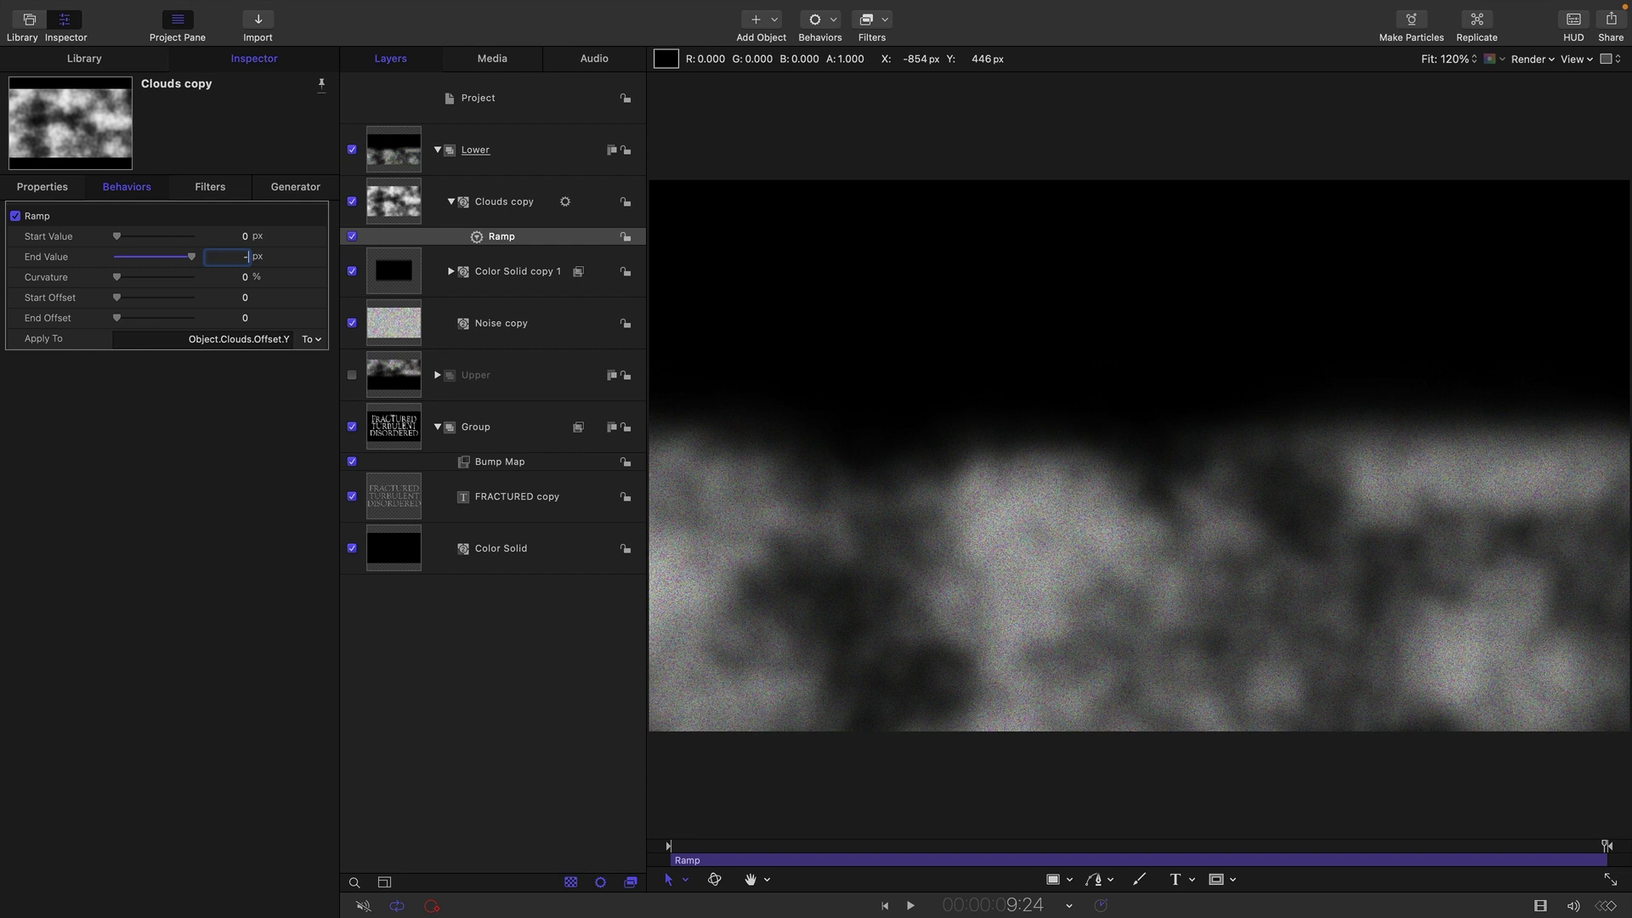
pyautogui.write('1')
pyautogui.press('Return')
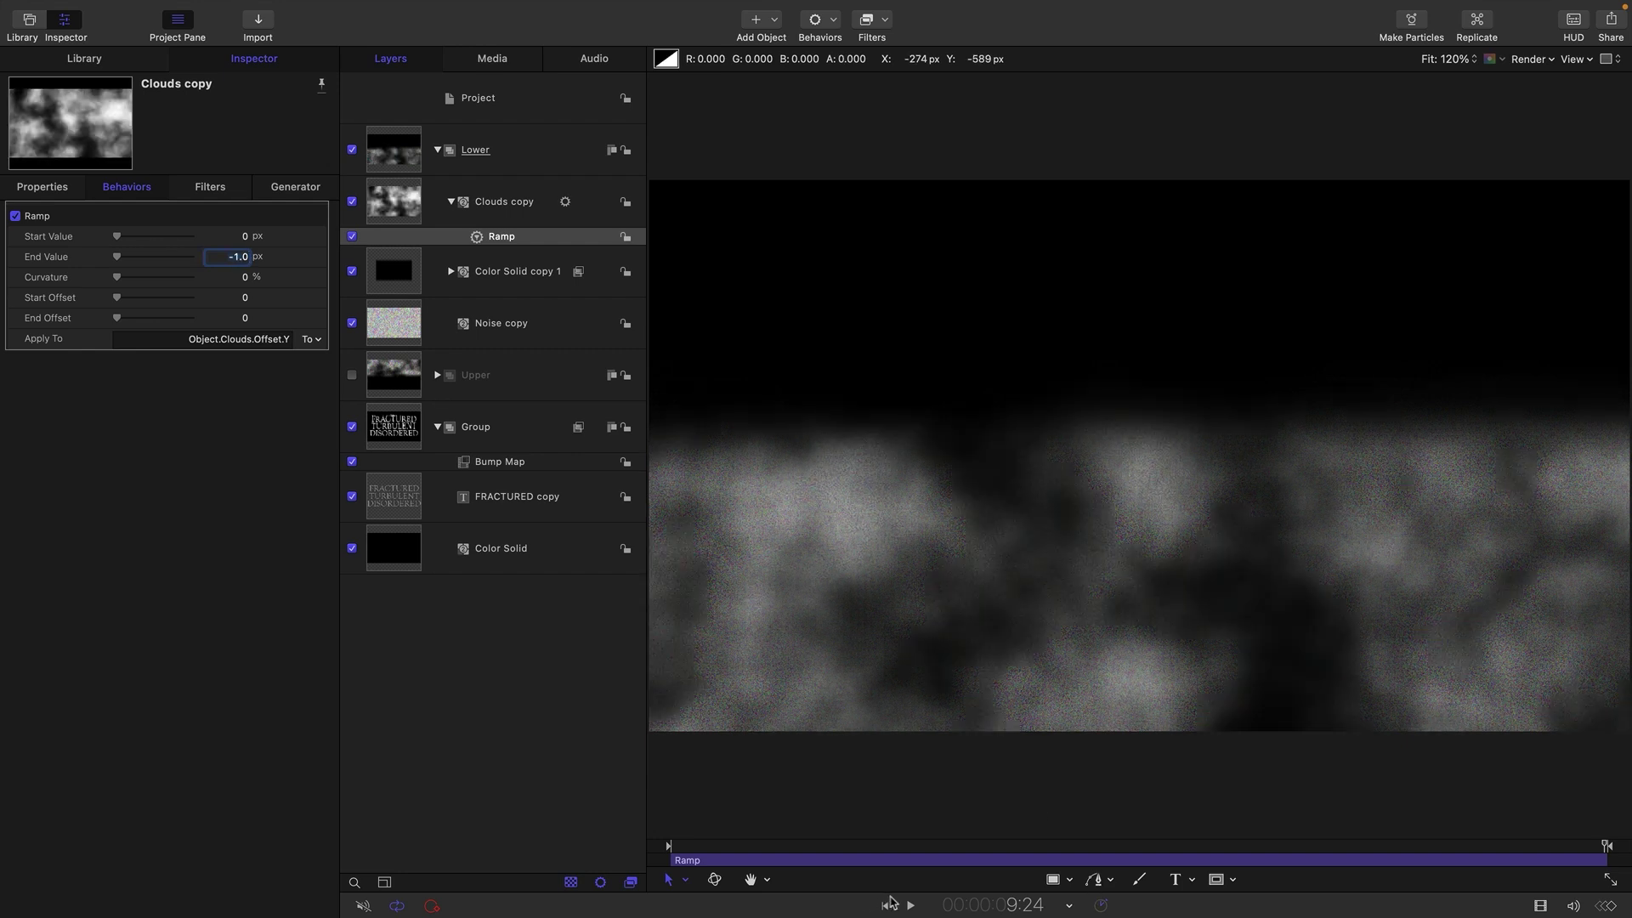
pyautogui.click(438, 151)
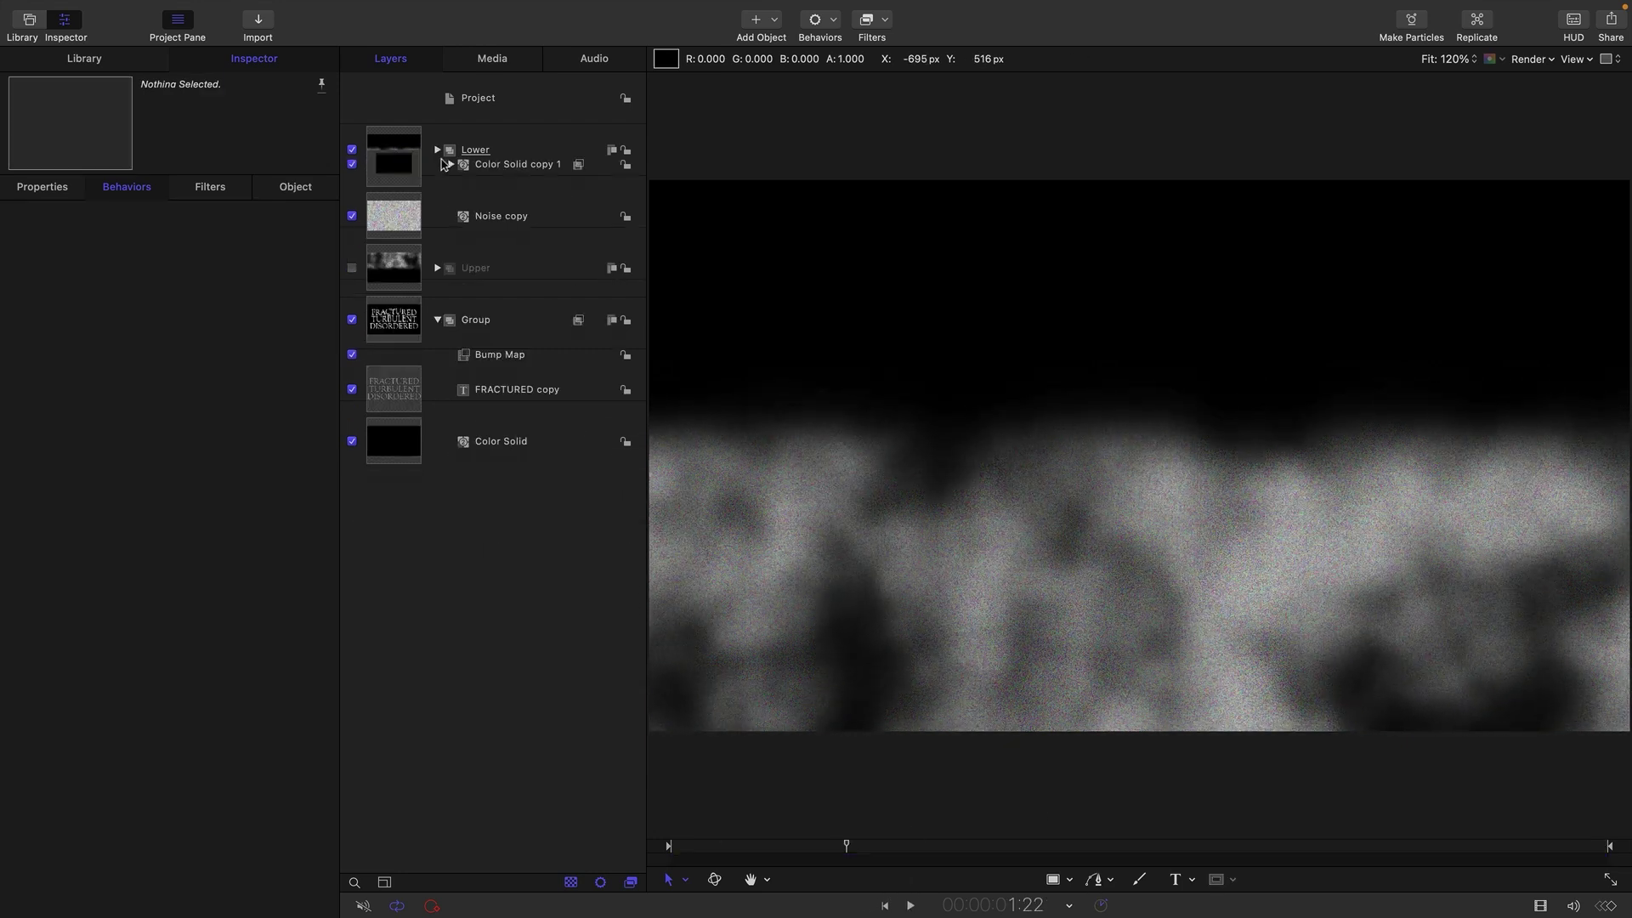
# Hide Lower, duplicate the Bump Map, map the copy to Lower, and set its Direction to 0.
pyautogui.click(352, 150)
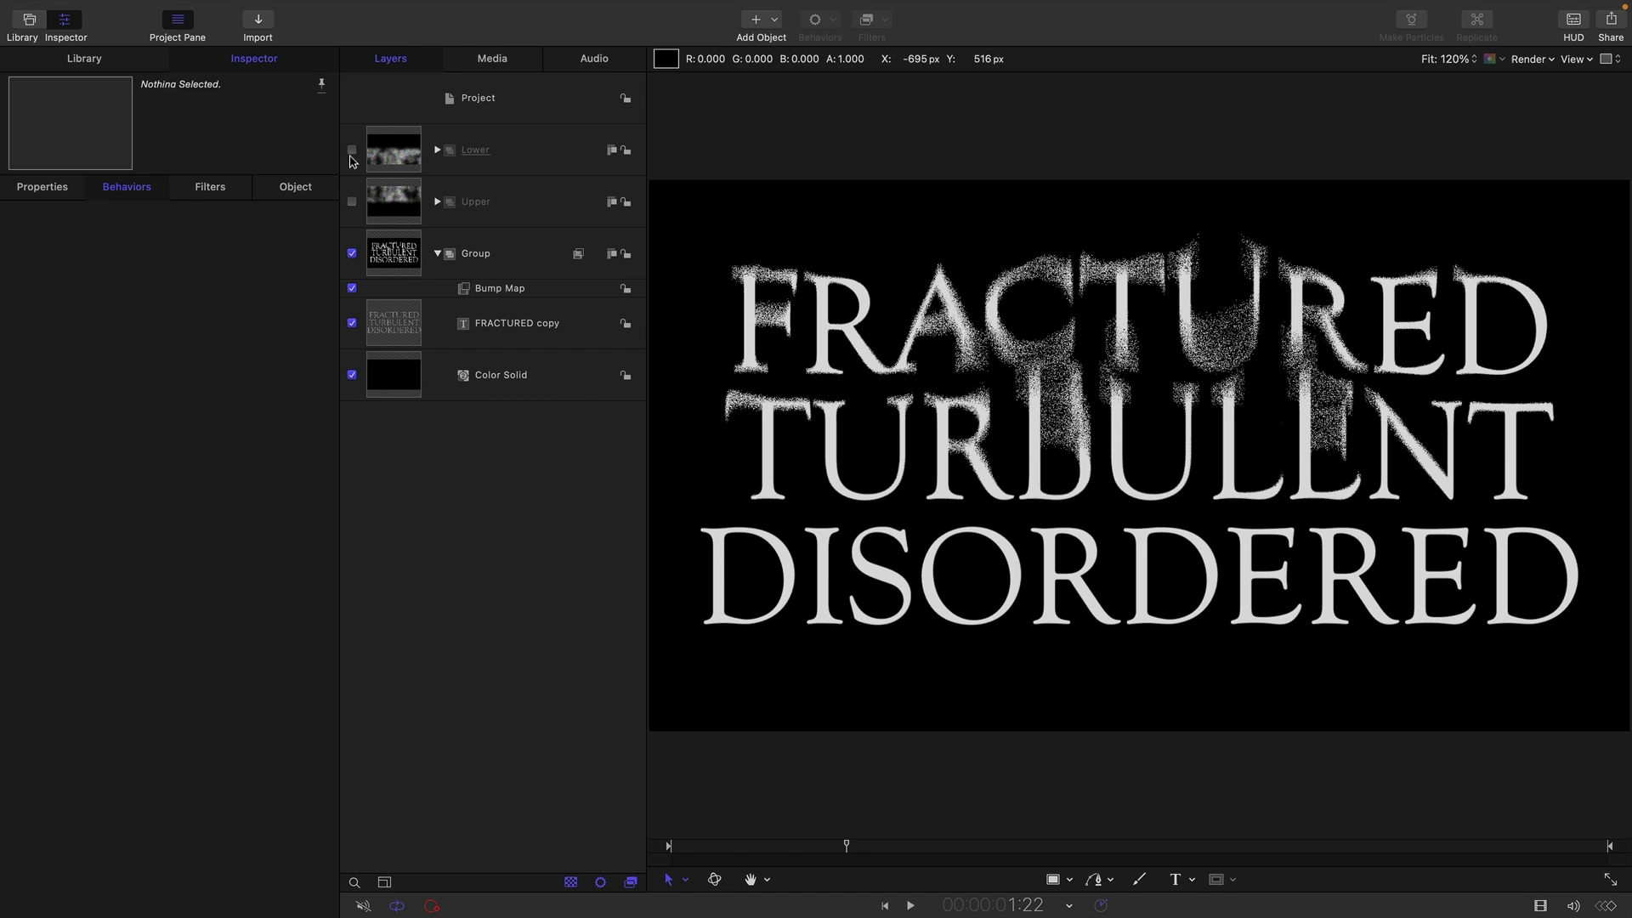
pyautogui.click(503, 289)
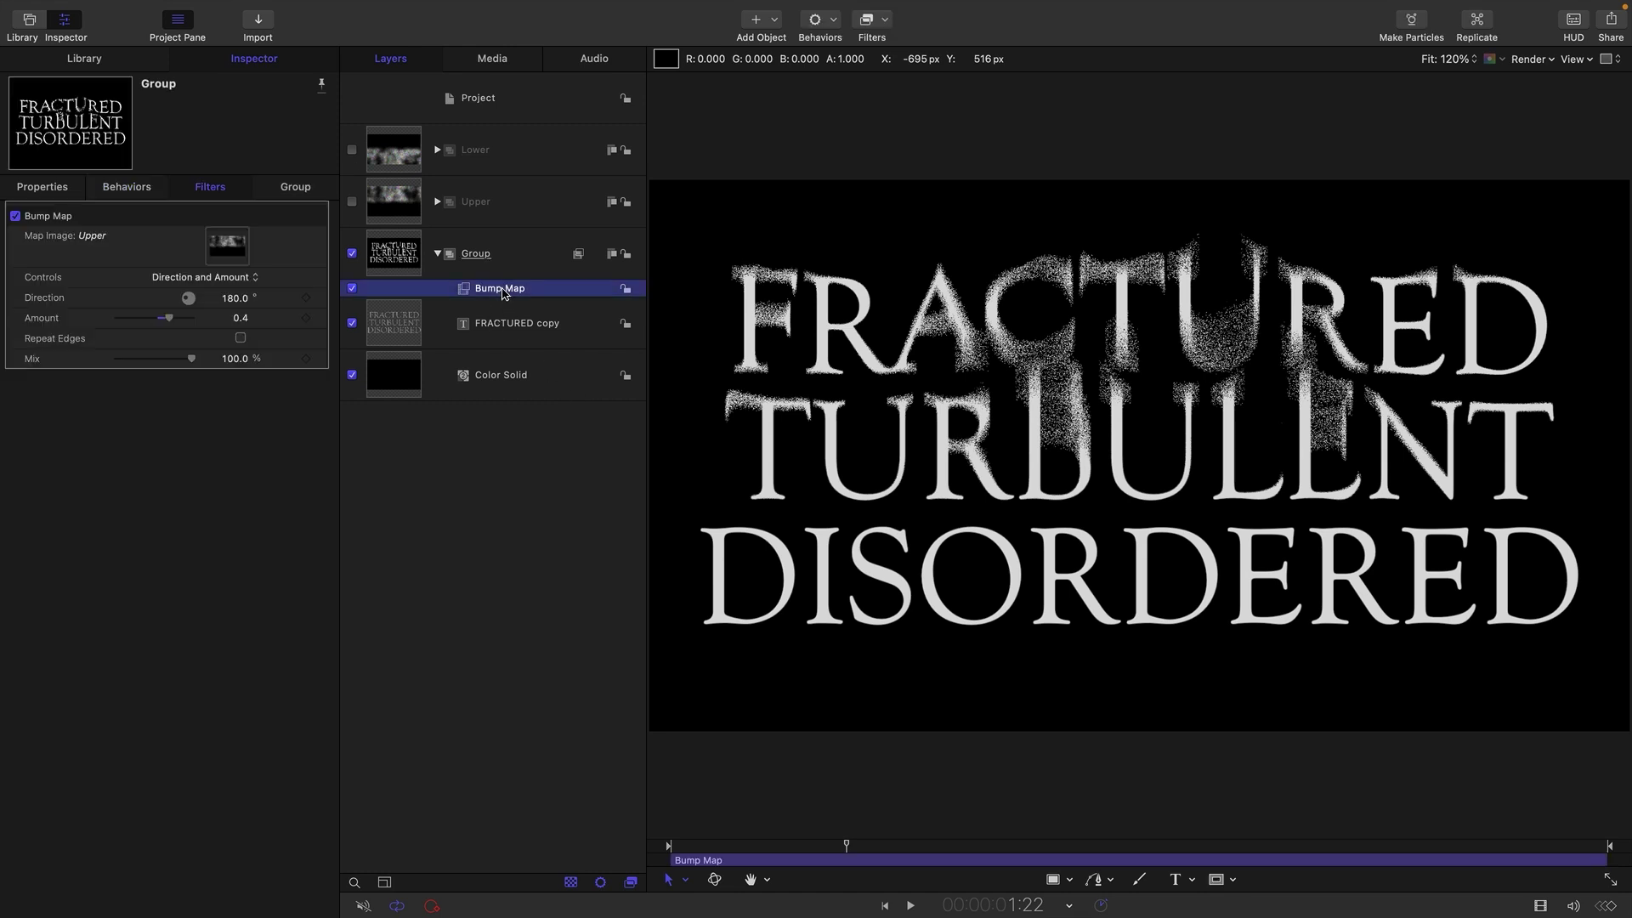
pyautogui.rightClick(503, 290)
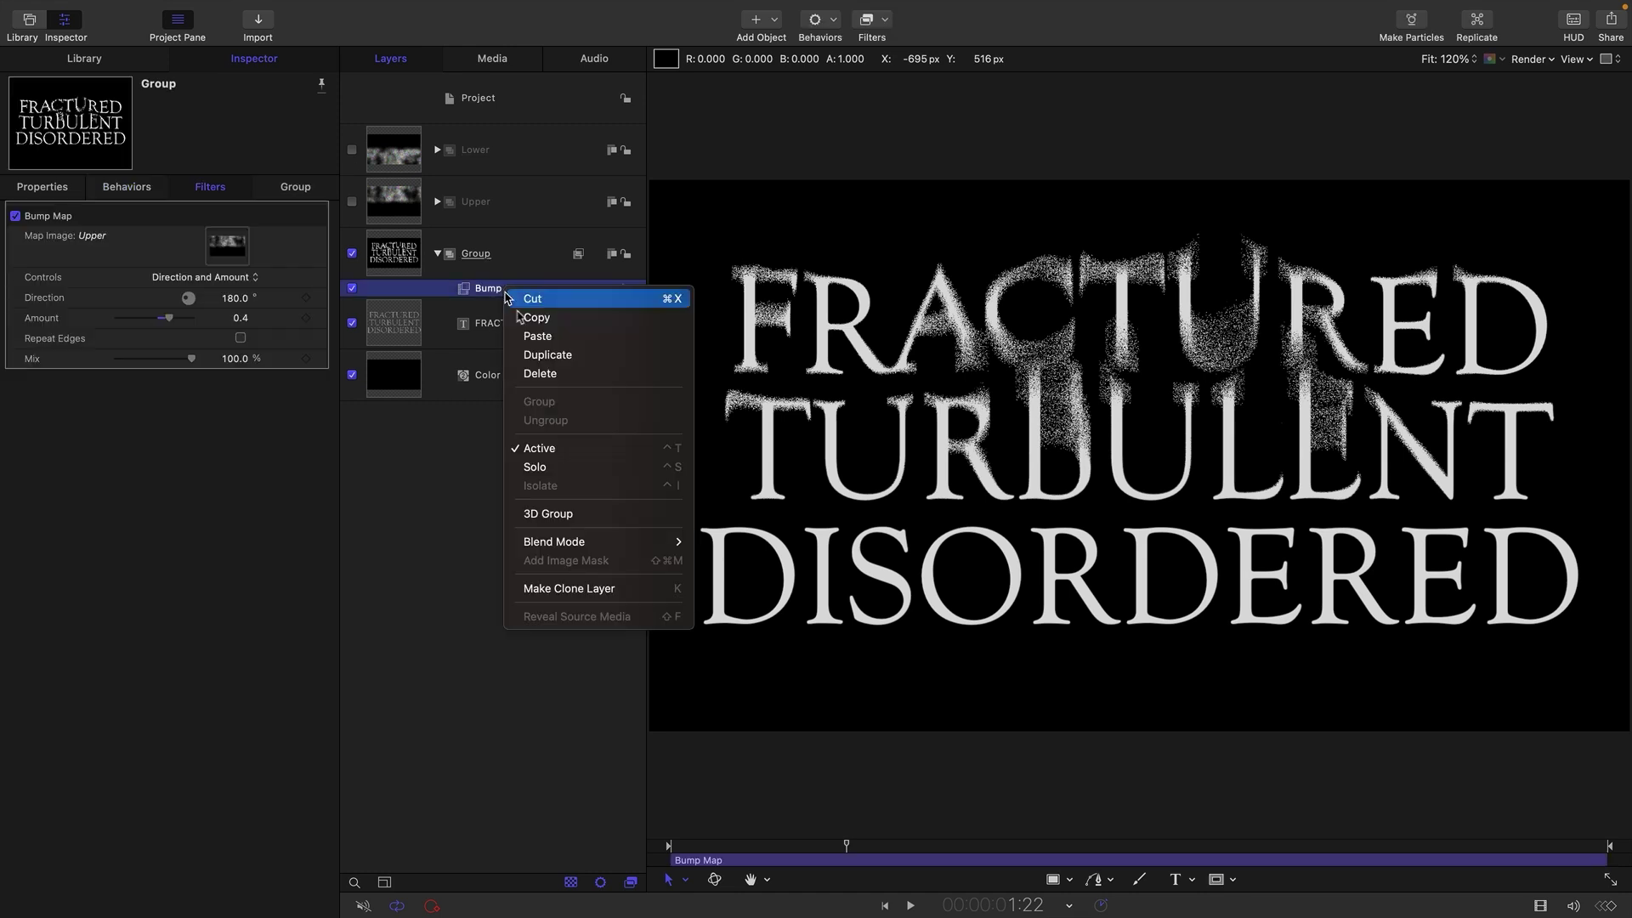
pyautogui.click(536, 355)
pyautogui.moveTo(404, 142); pyautogui.dragTo(221, 246)
pyautogui.click(234, 298)
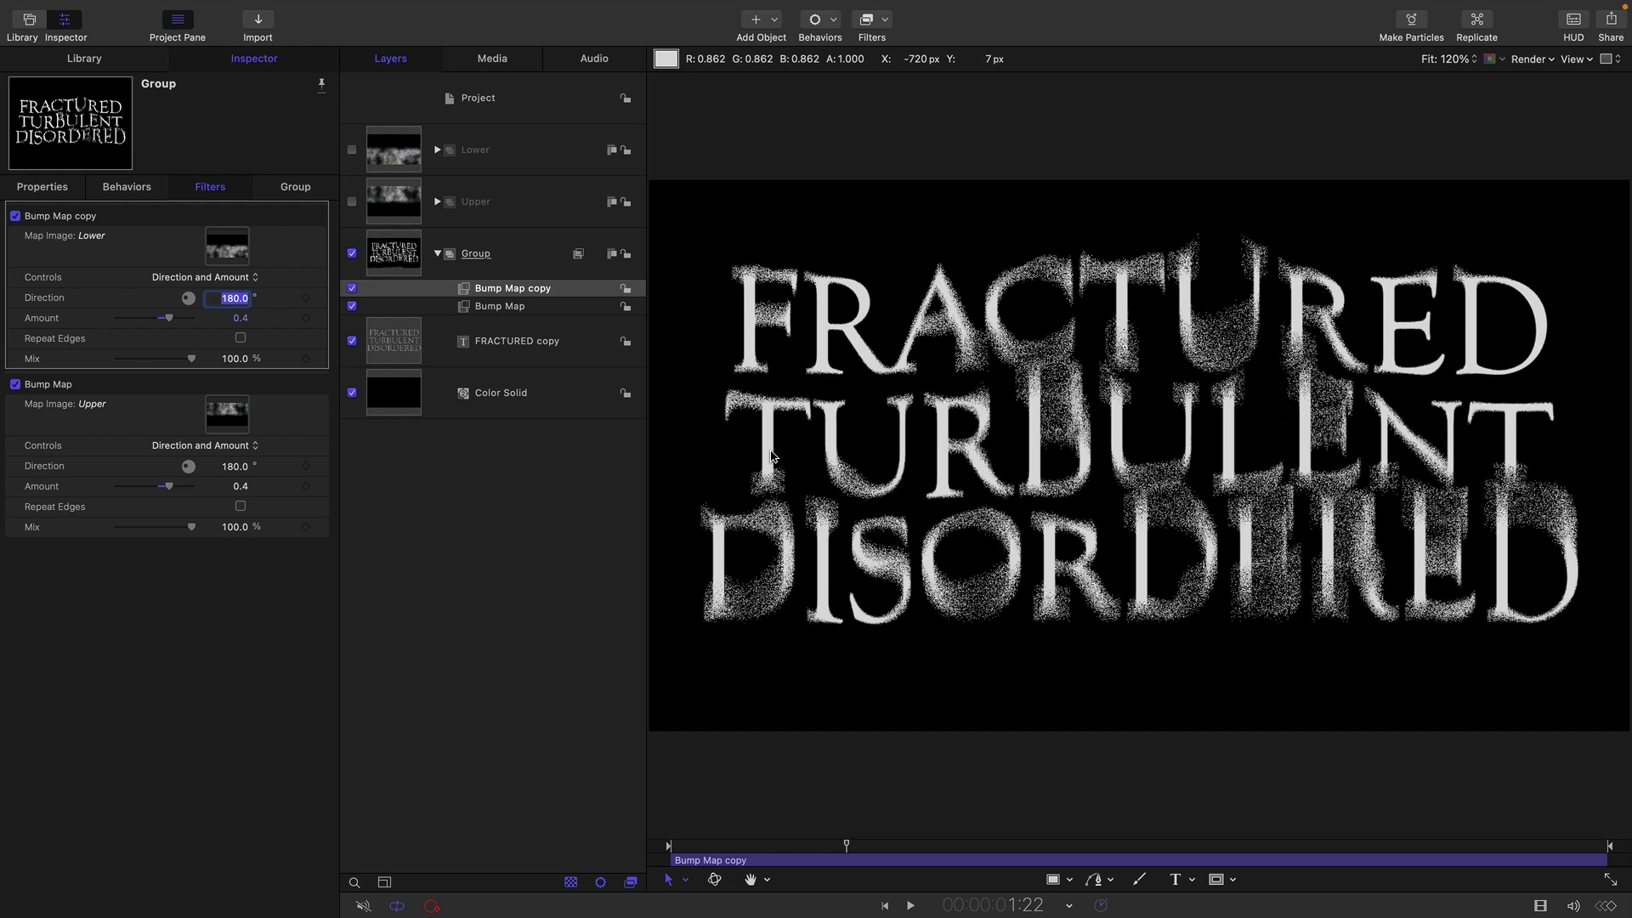
pyautogui.write('0')
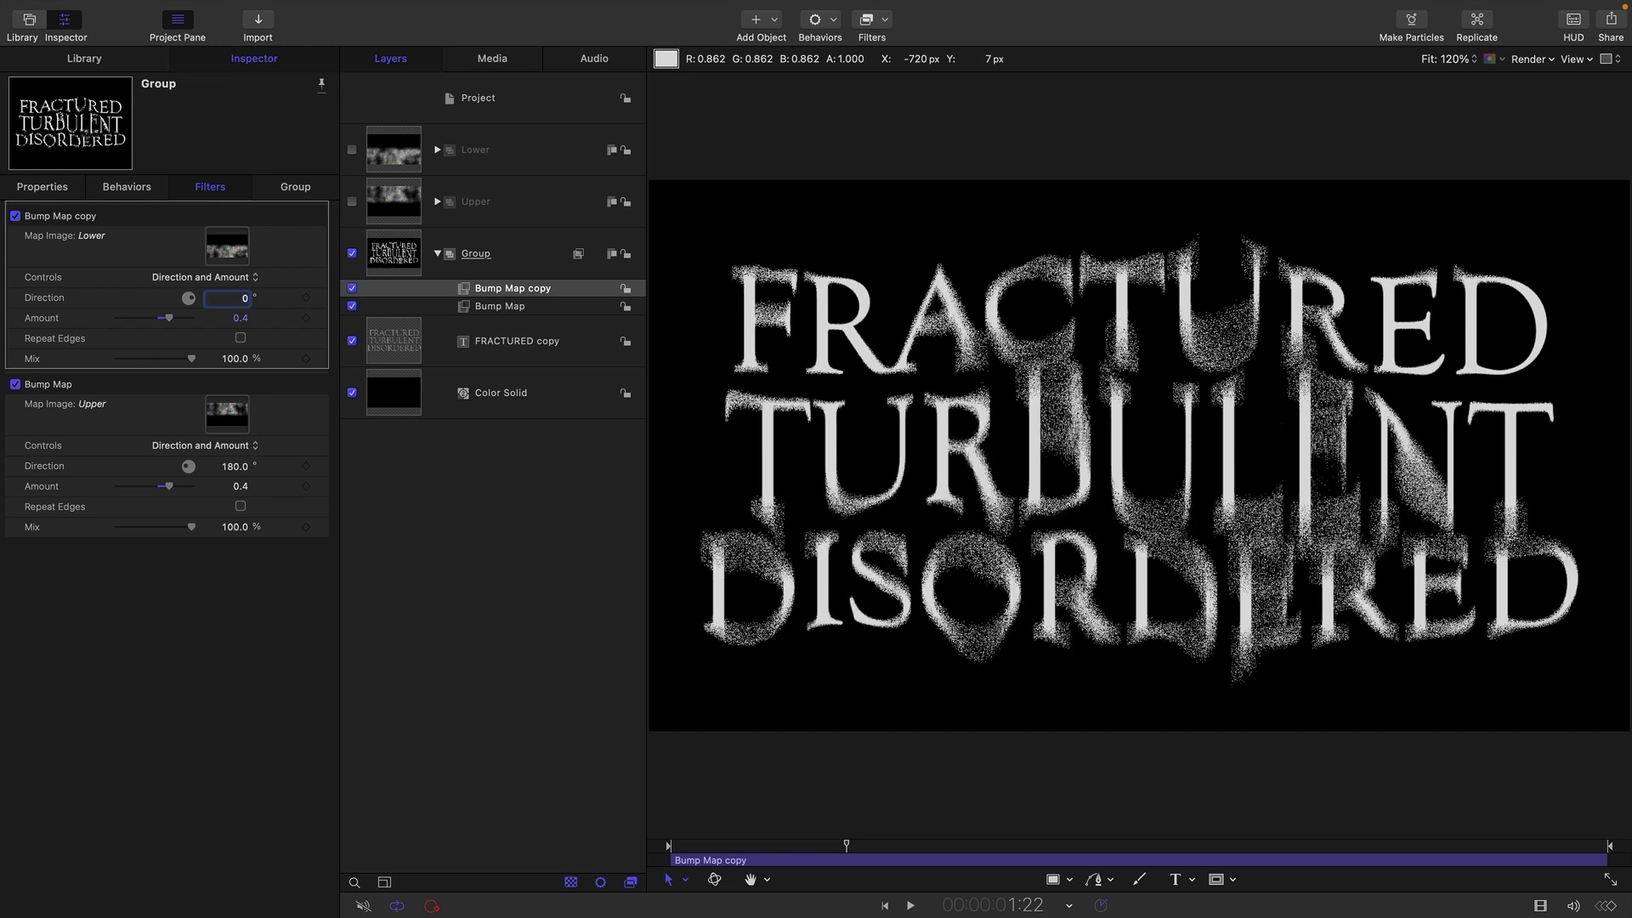
pyautogui.click(908, 906)
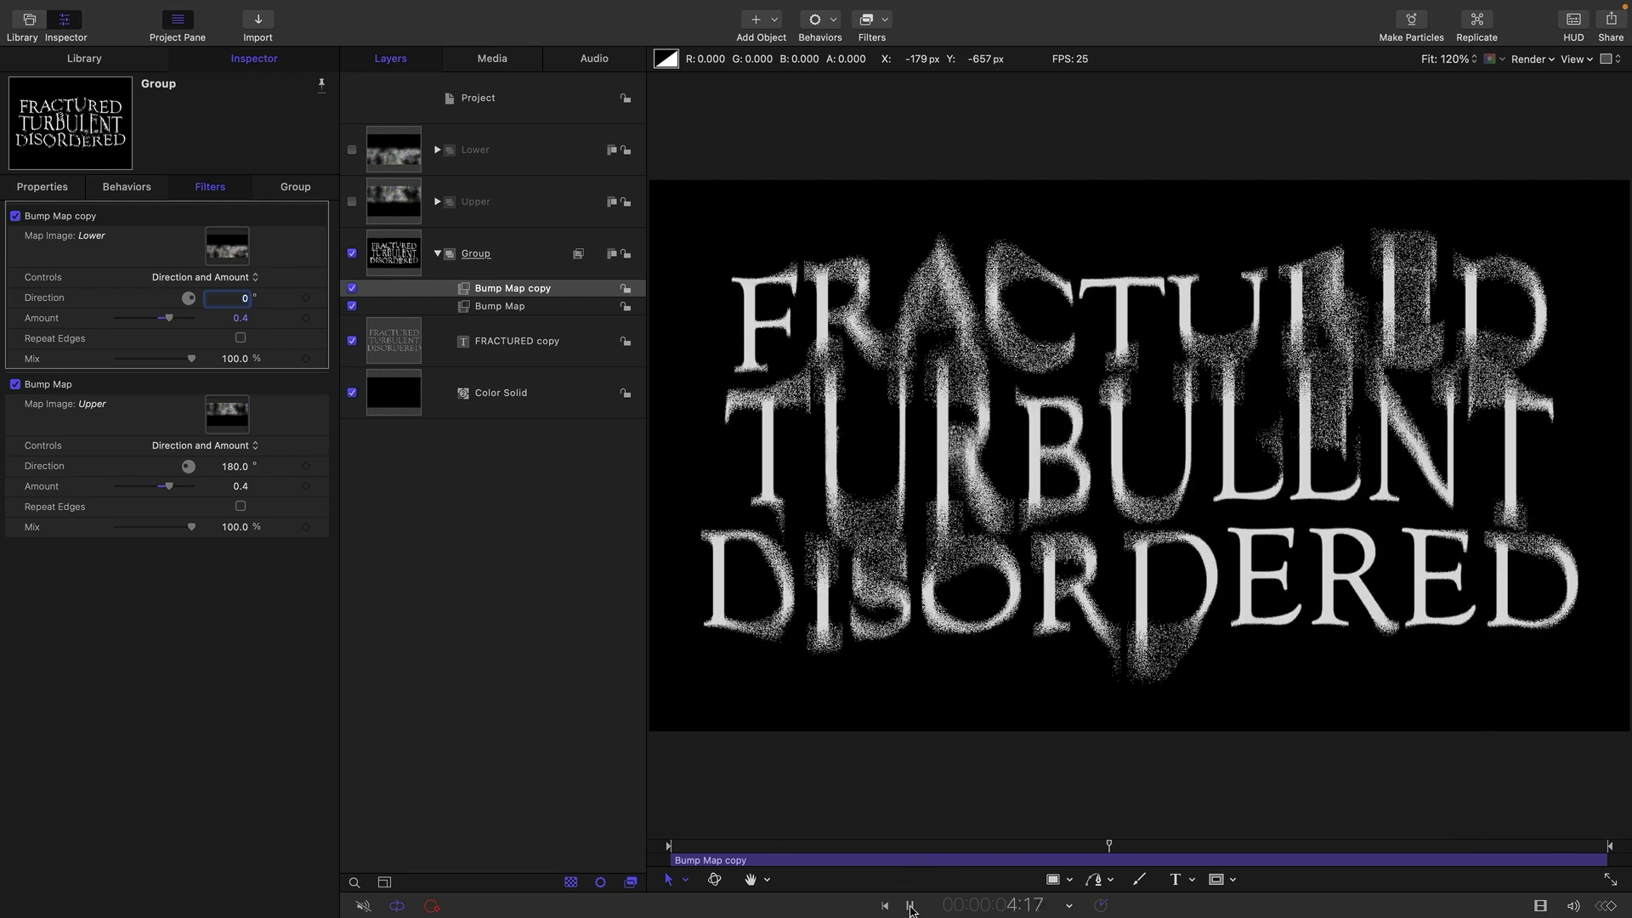
pyautogui.click(910, 906)
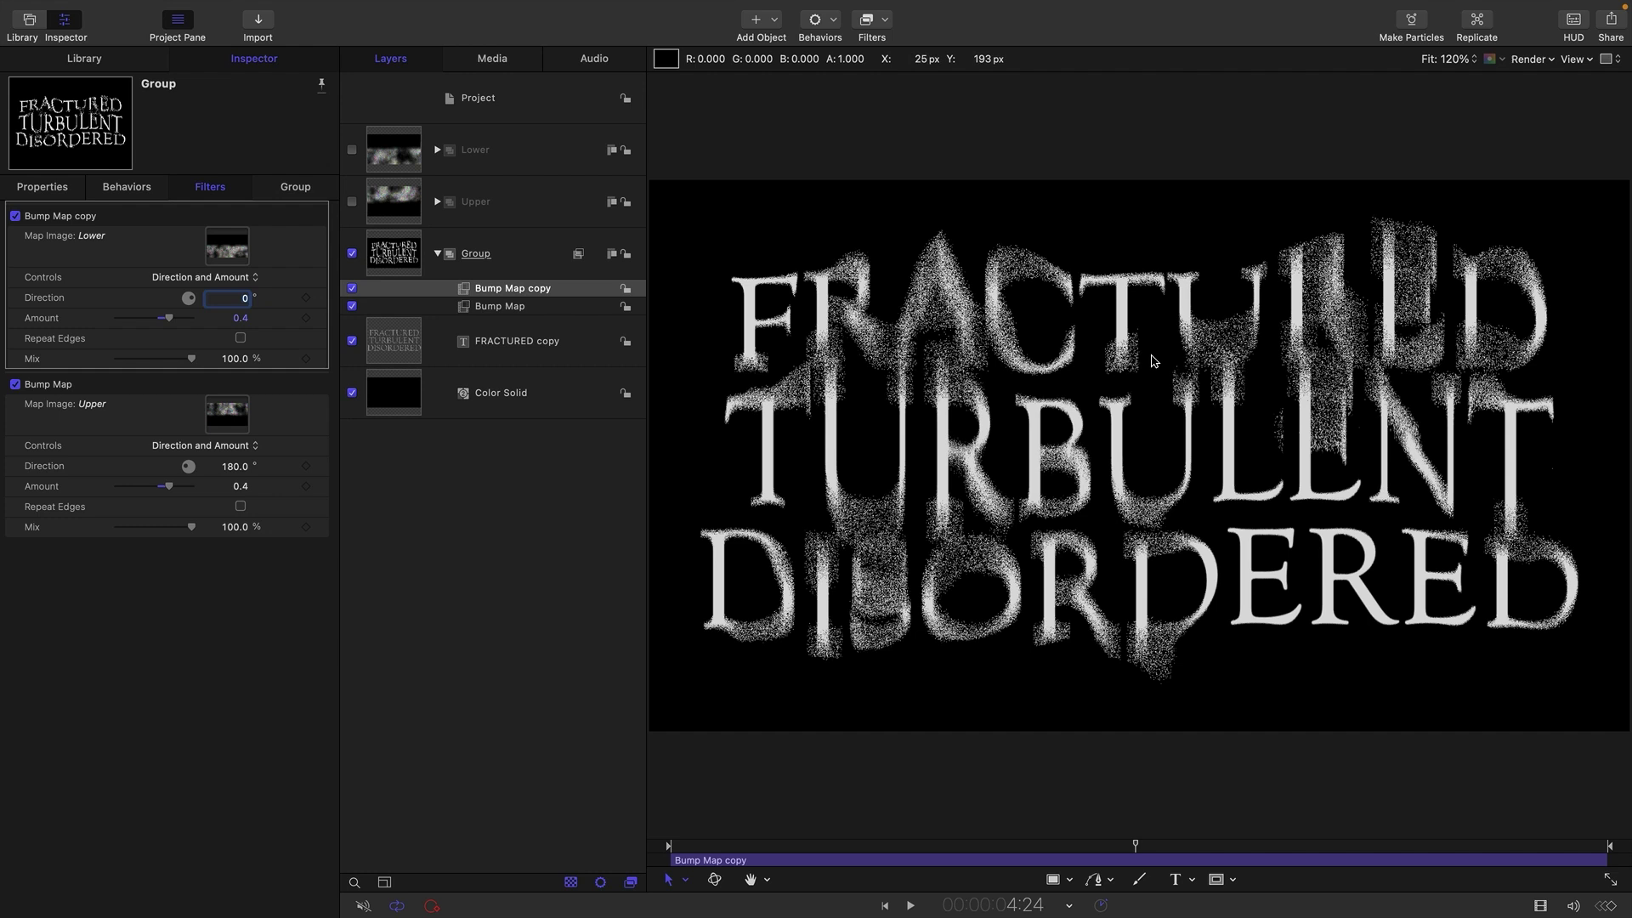
pyautogui.click(399, 258)
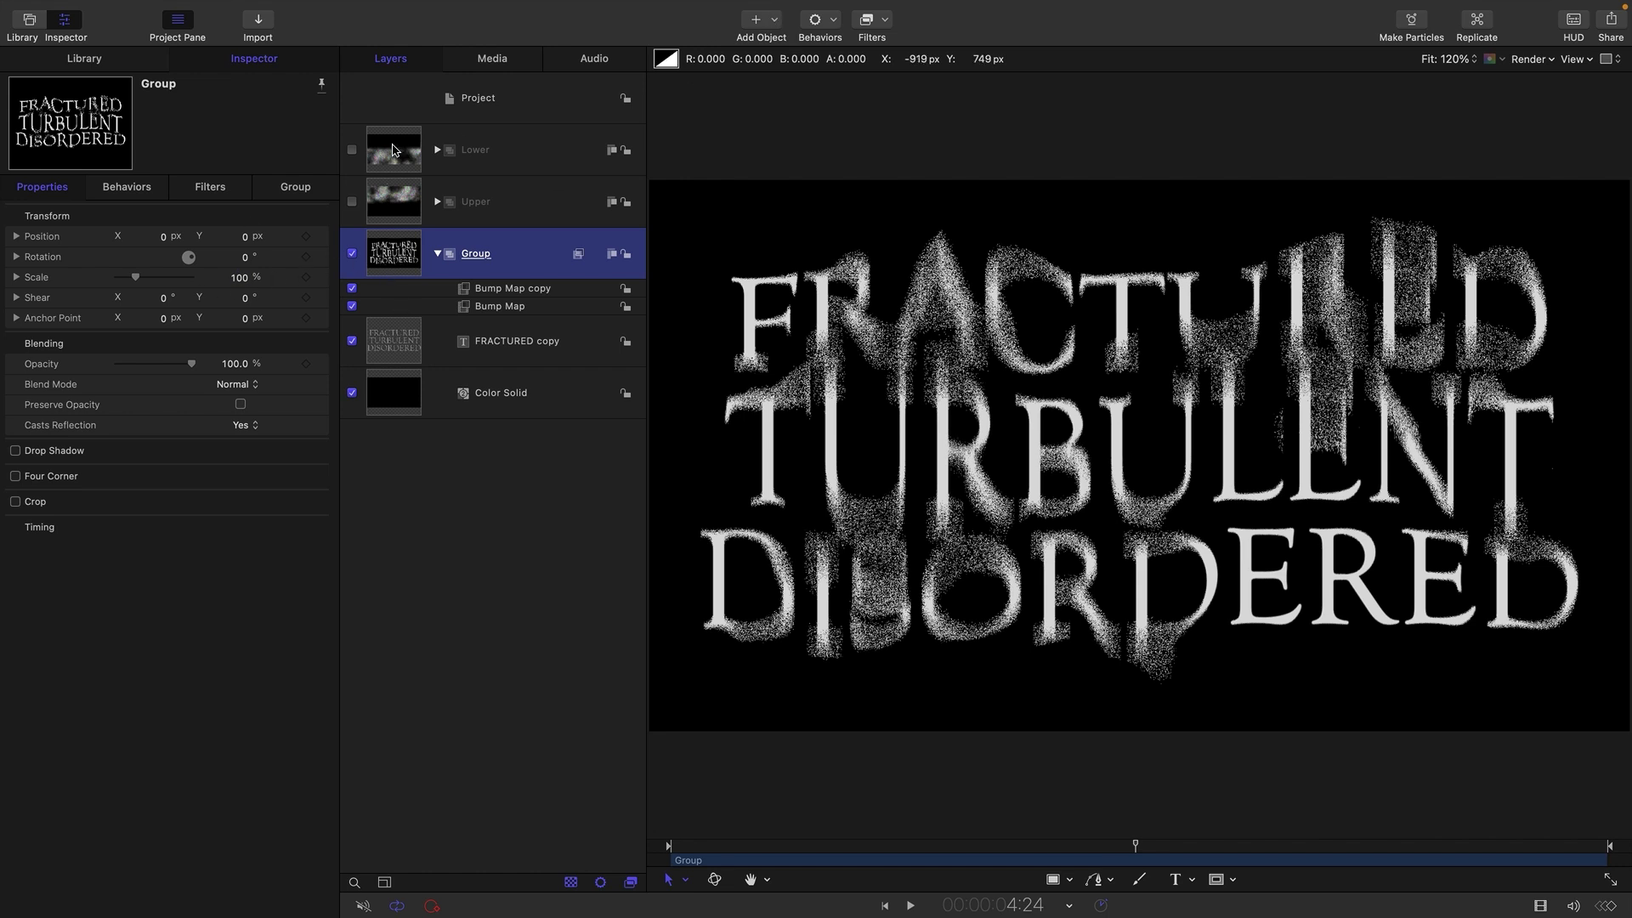
# Create a new empty group and move the Lower and Upper cloud layers into it.
pyautogui.click(521, 104)
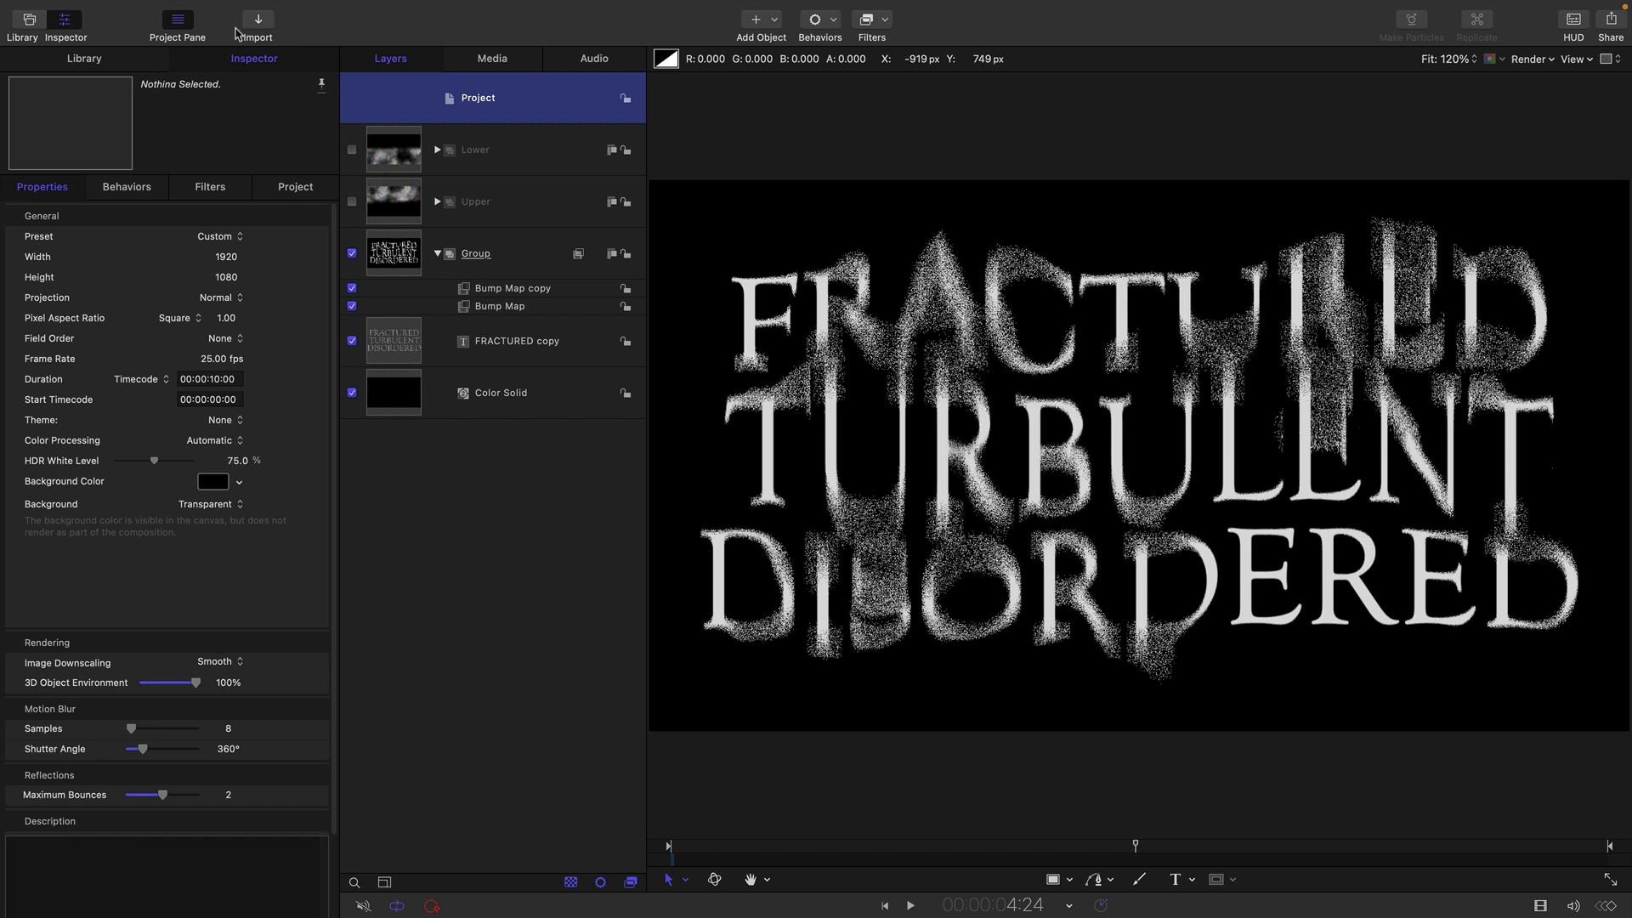
pyautogui.click(233, 9)
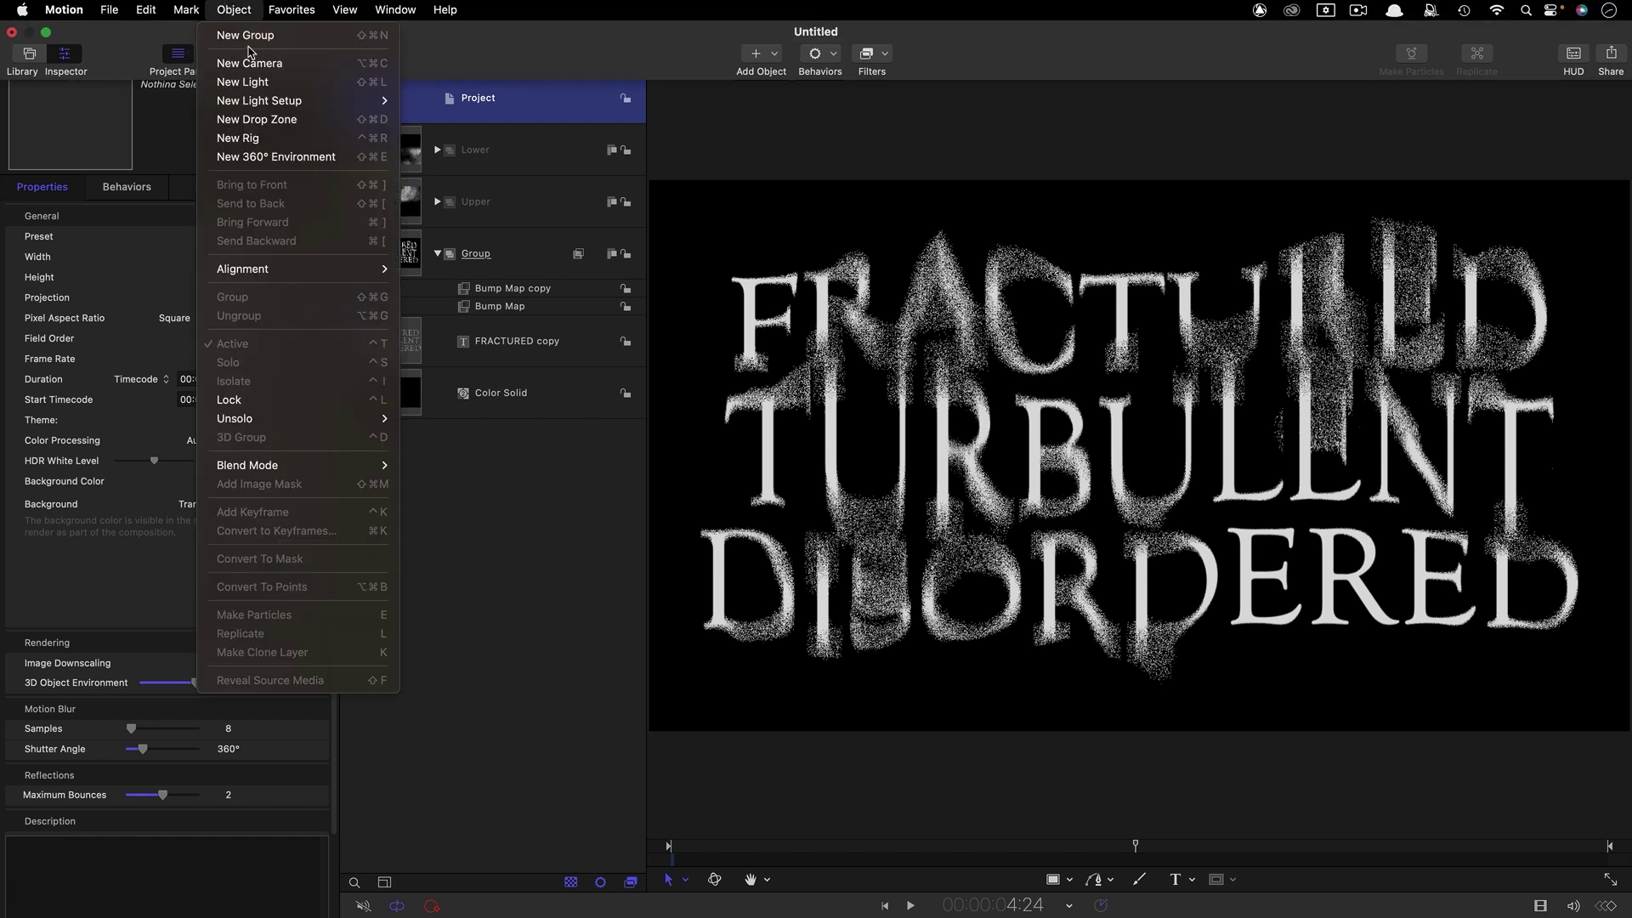
pyautogui.click(249, 36)
pyautogui.click(389, 213)
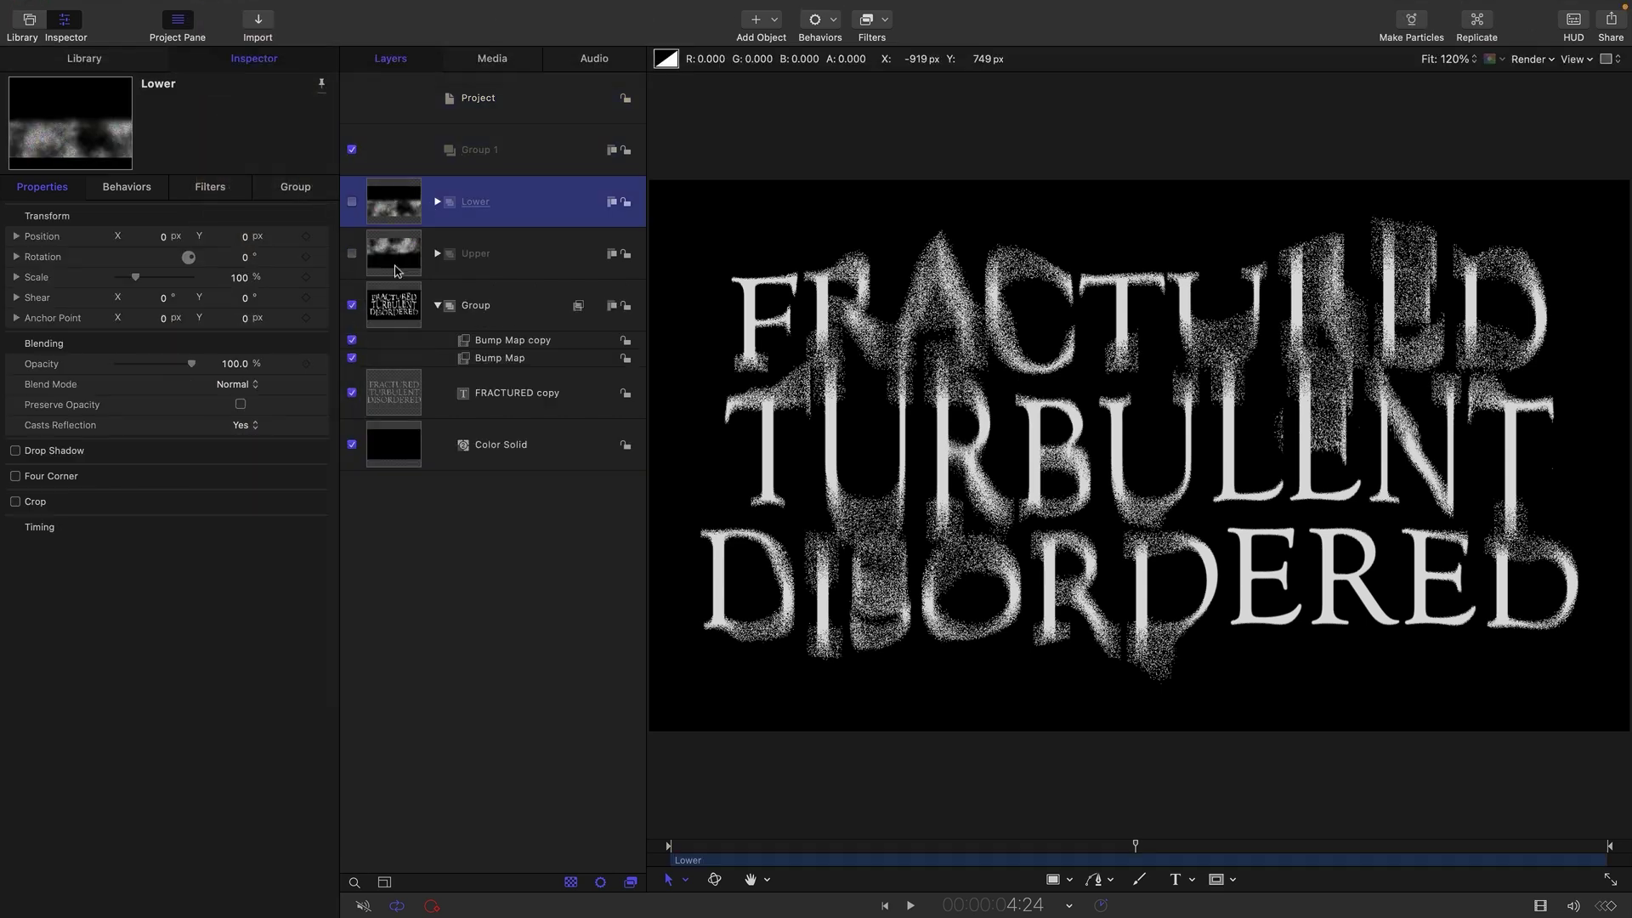
pyautogui.keyDown('shift'); pyautogui.click(396, 268); pyautogui.keyUp('shift')
pyautogui.moveTo(393, 217); pyautogui.dragTo(507, 161)
# Show the clouds again and set Lower's blend mode to Linear Dodge.
pyautogui.click(352, 219)
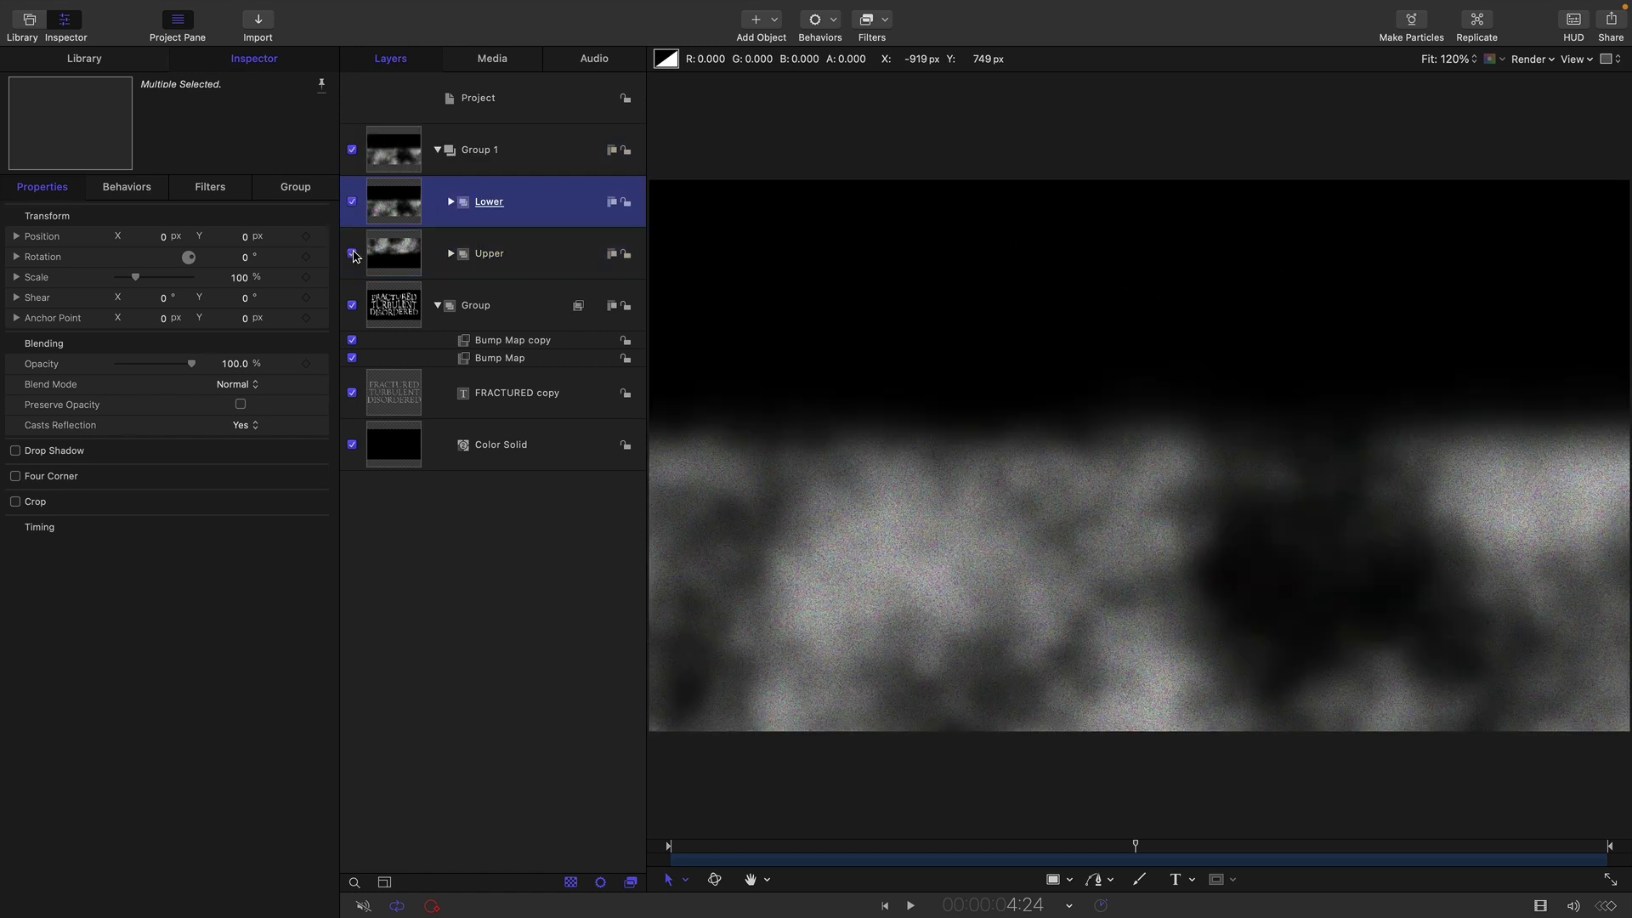
pyautogui.click(389, 158)
pyautogui.click(406, 215)
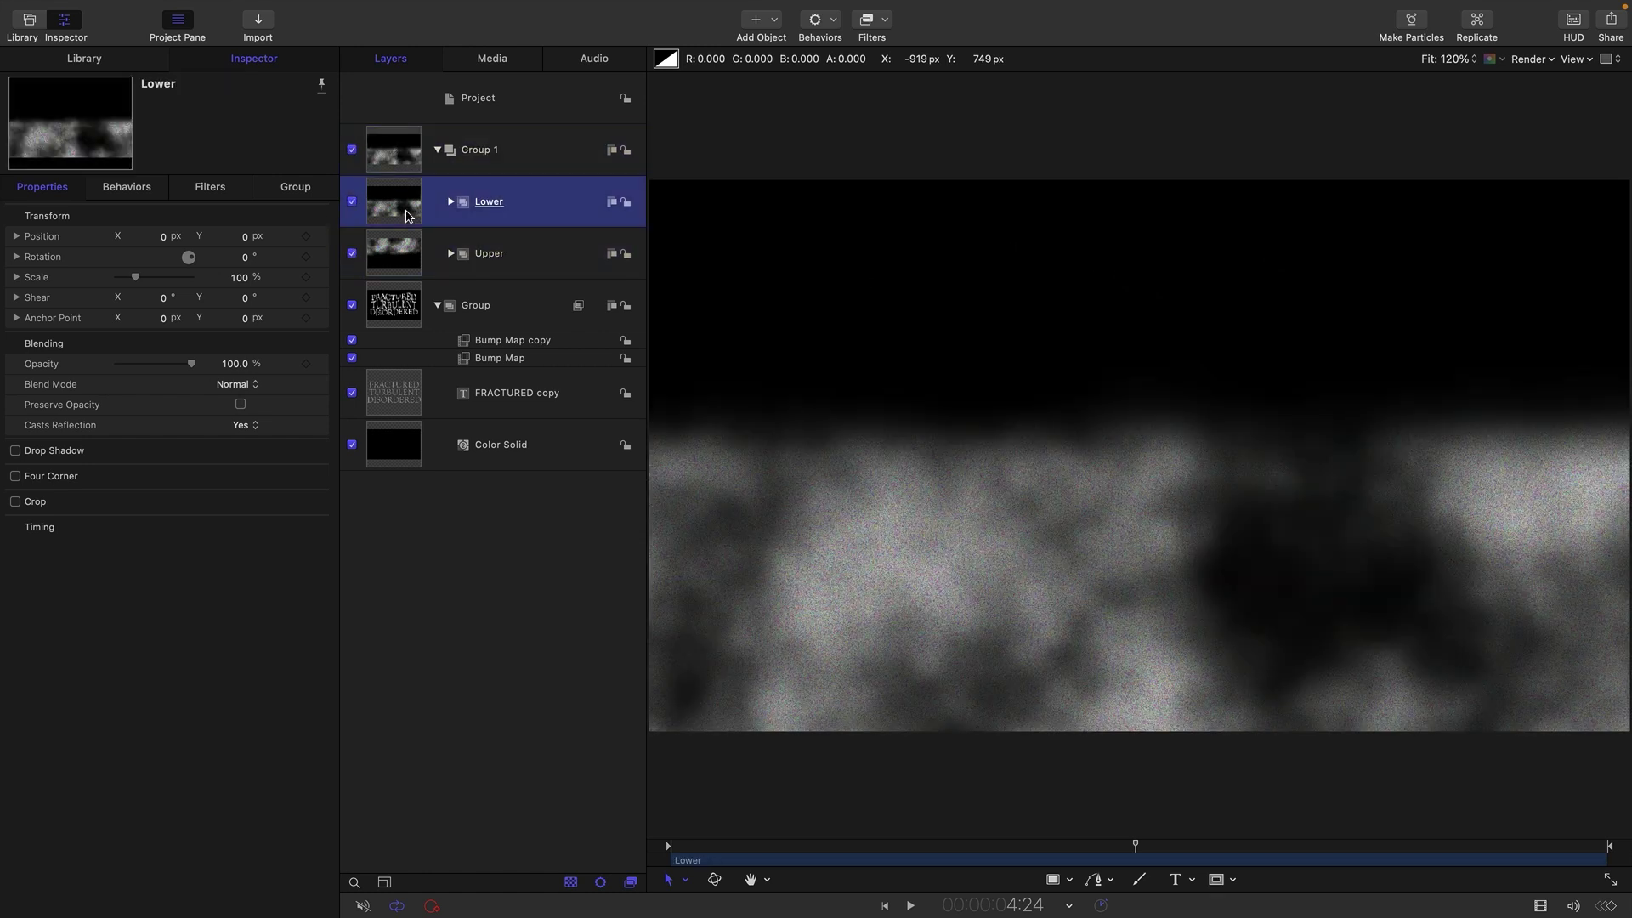
pyautogui.click(238, 384)
pyautogui.click(238, 593)
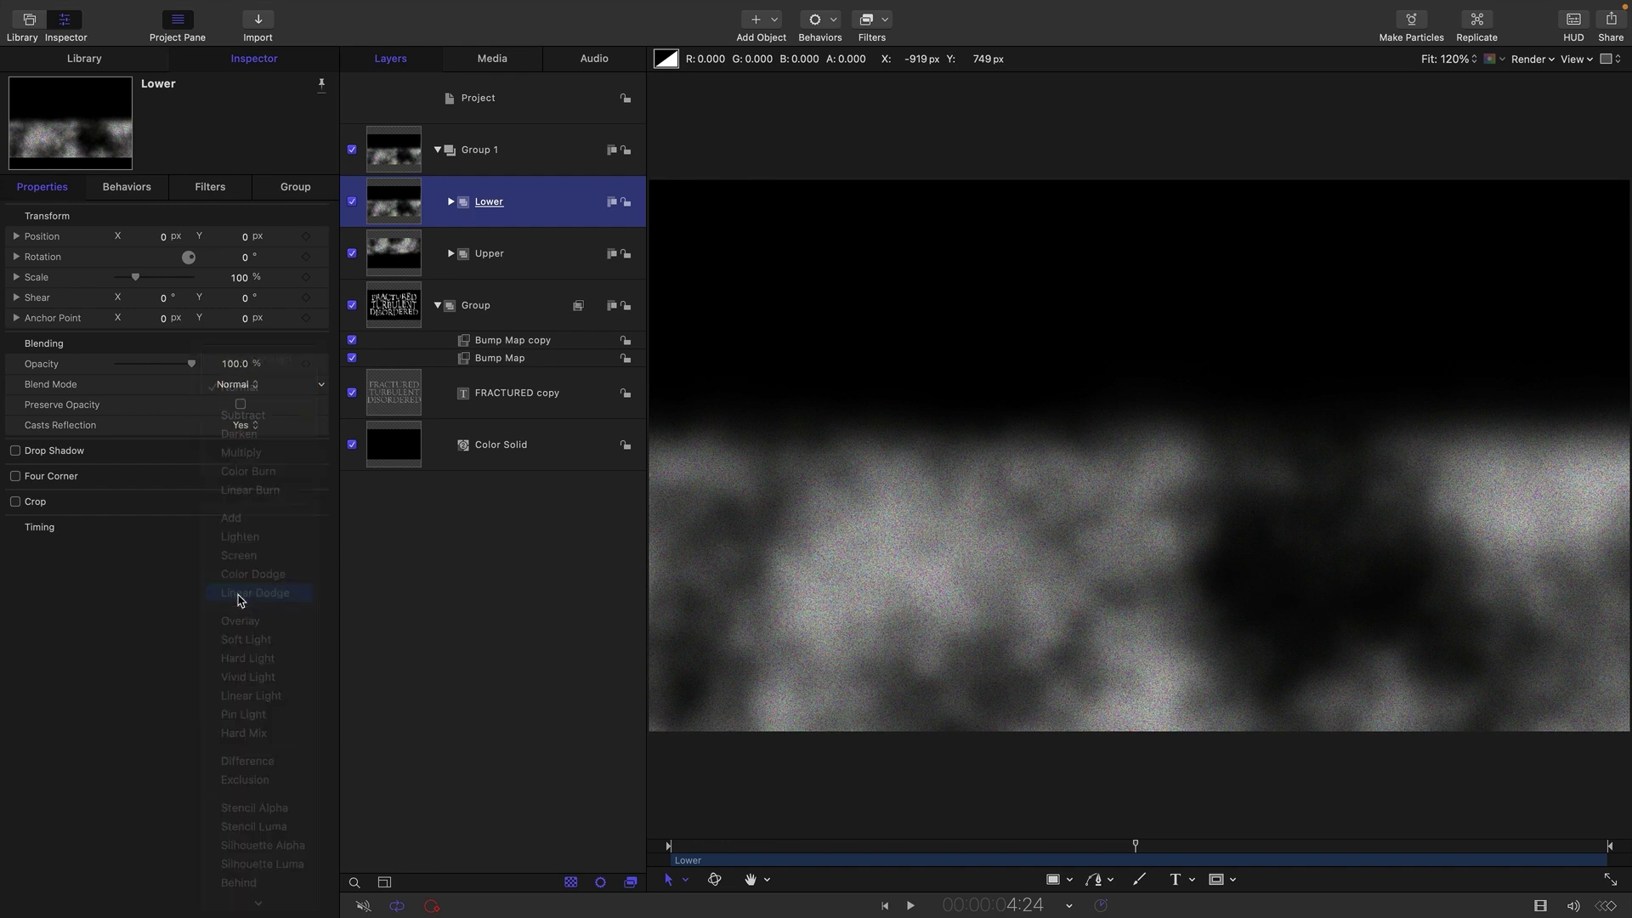
# Preview the combined clouds and rename the new group to 'All'.
pyautogui.click(911, 906)
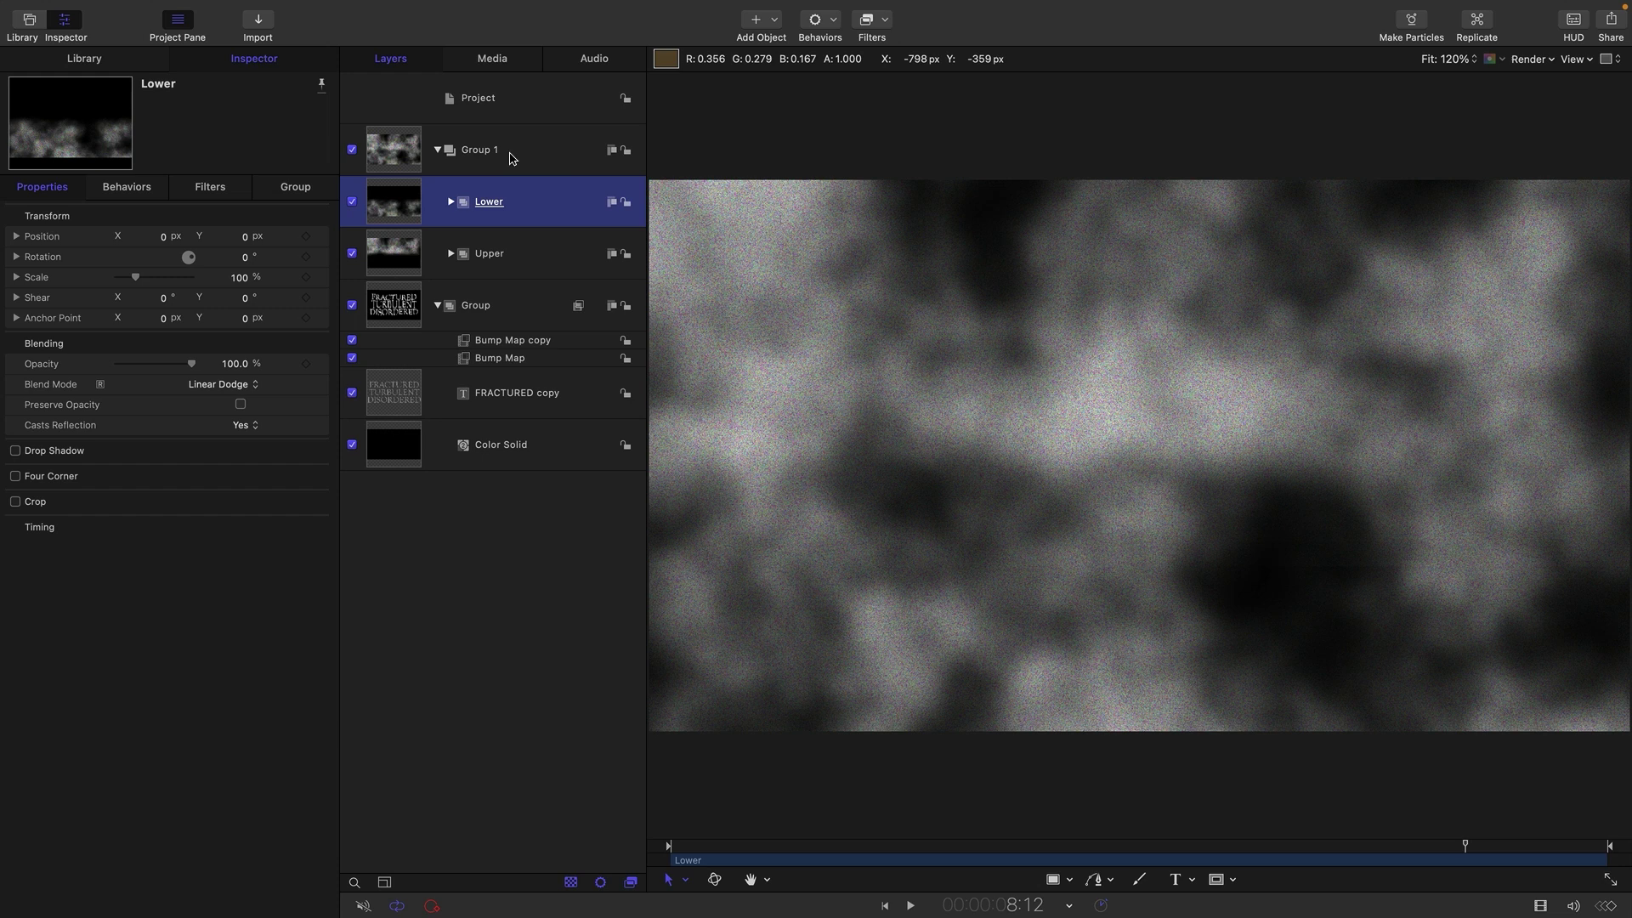
pyautogui.click(477, 149)
pyautogui.click(476, 149)
pyautogui.write('All')
pyautogui.press('Return')
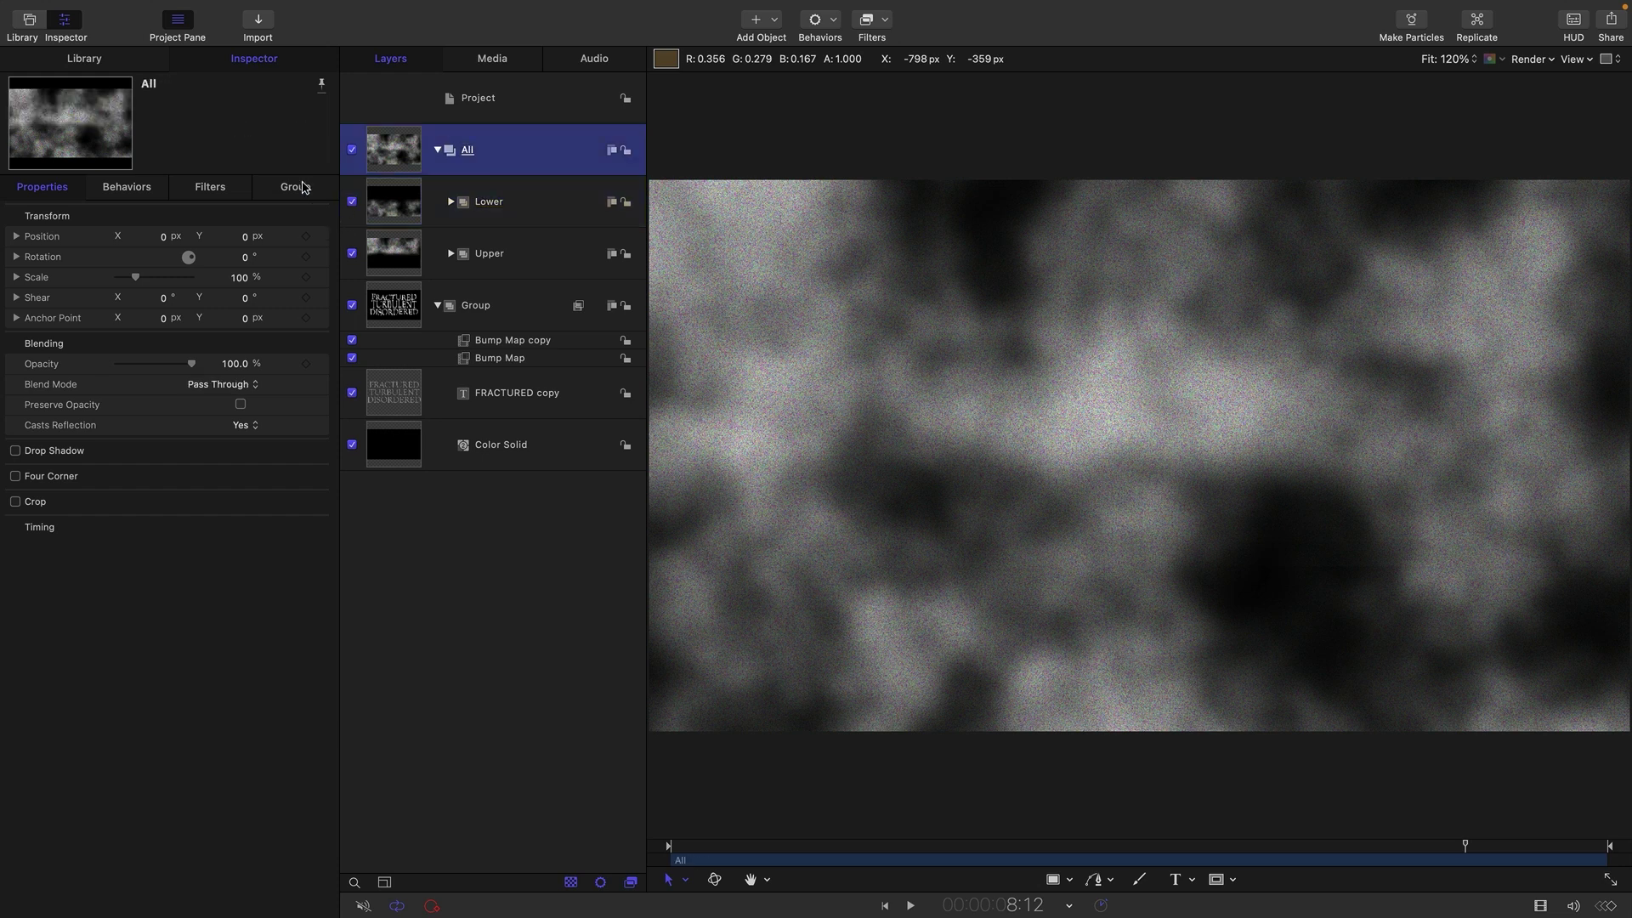
pyautogui.click(296, 186)
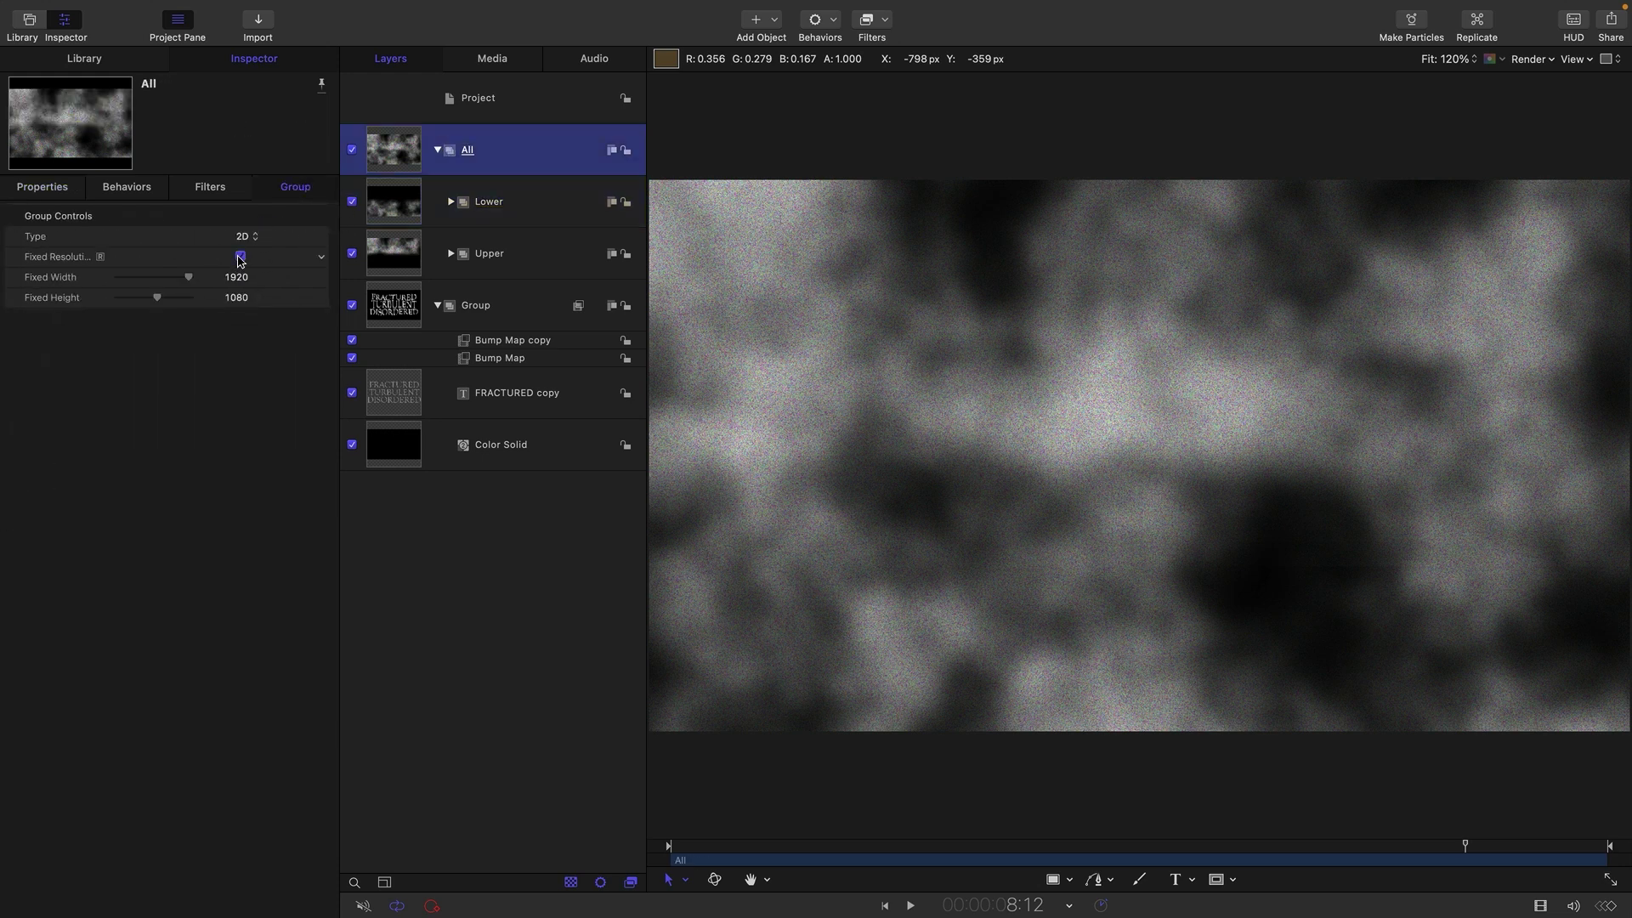
pyautogui.click(391, 307)
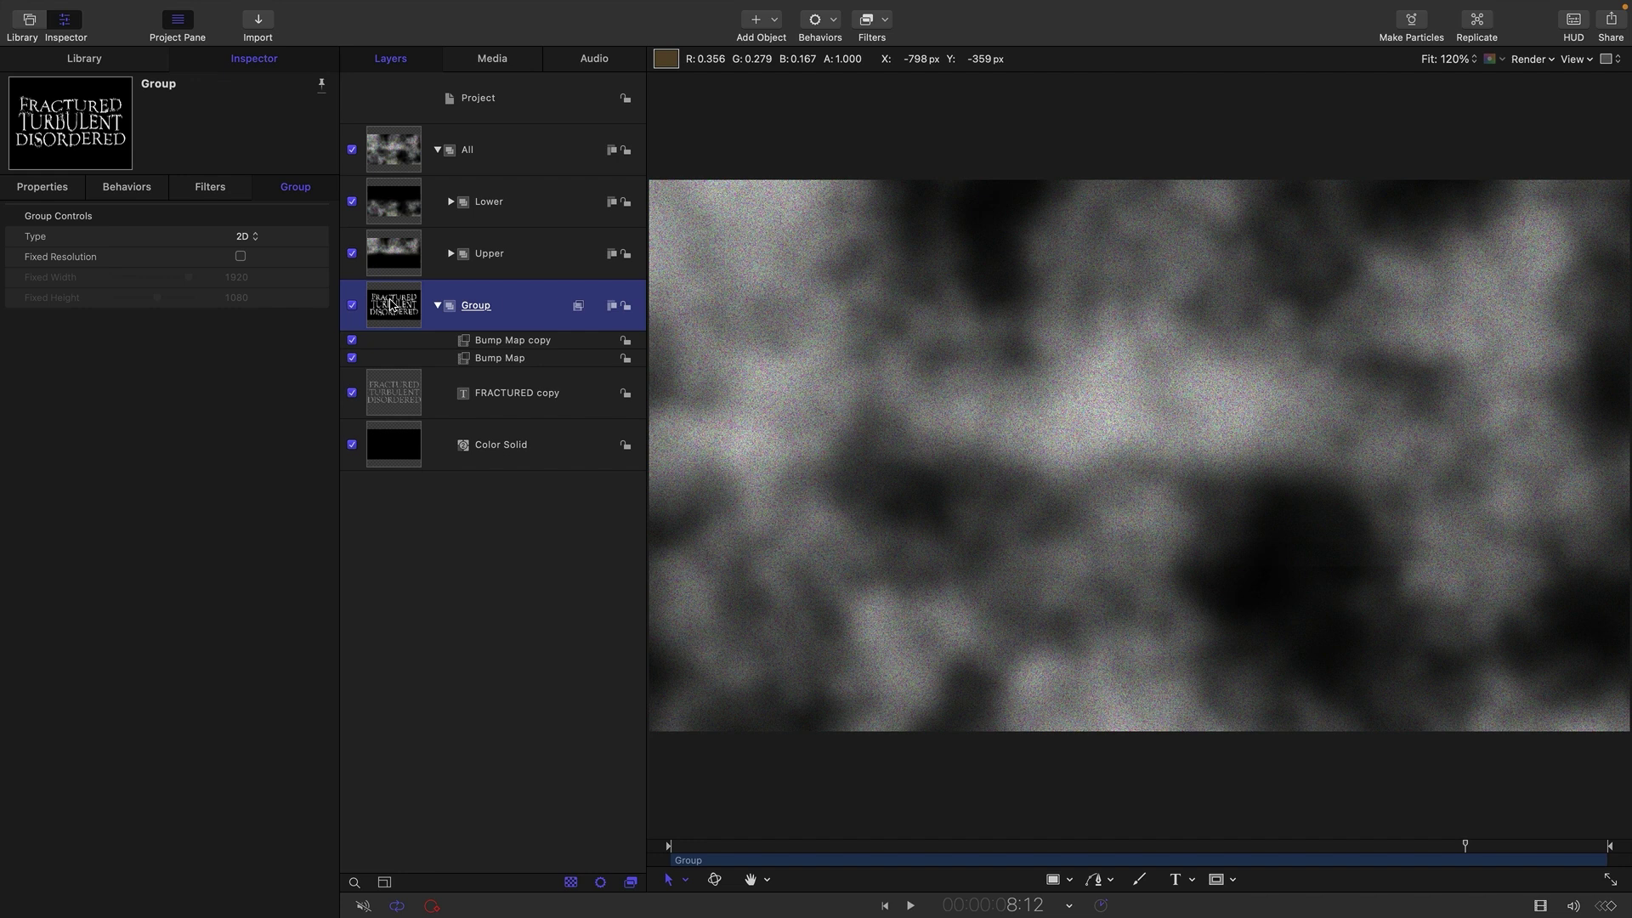
# Hide the All cloud group and add a Compound Blur filter to the text group.
pyautogui.click(352, 150)
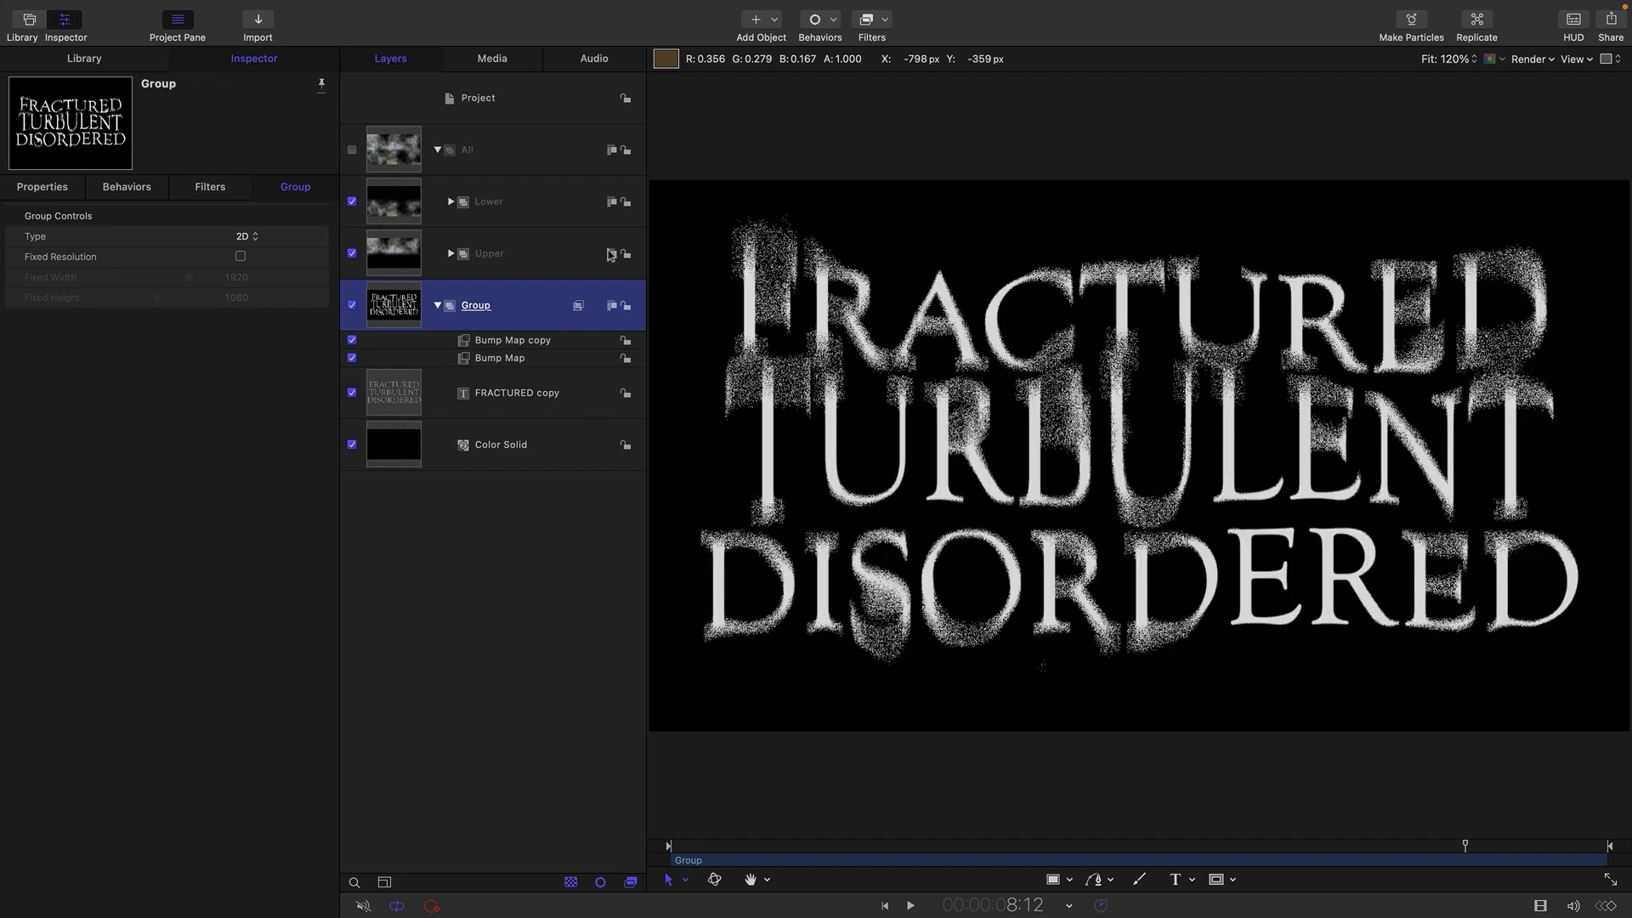
pyautogui.click(883, 24)
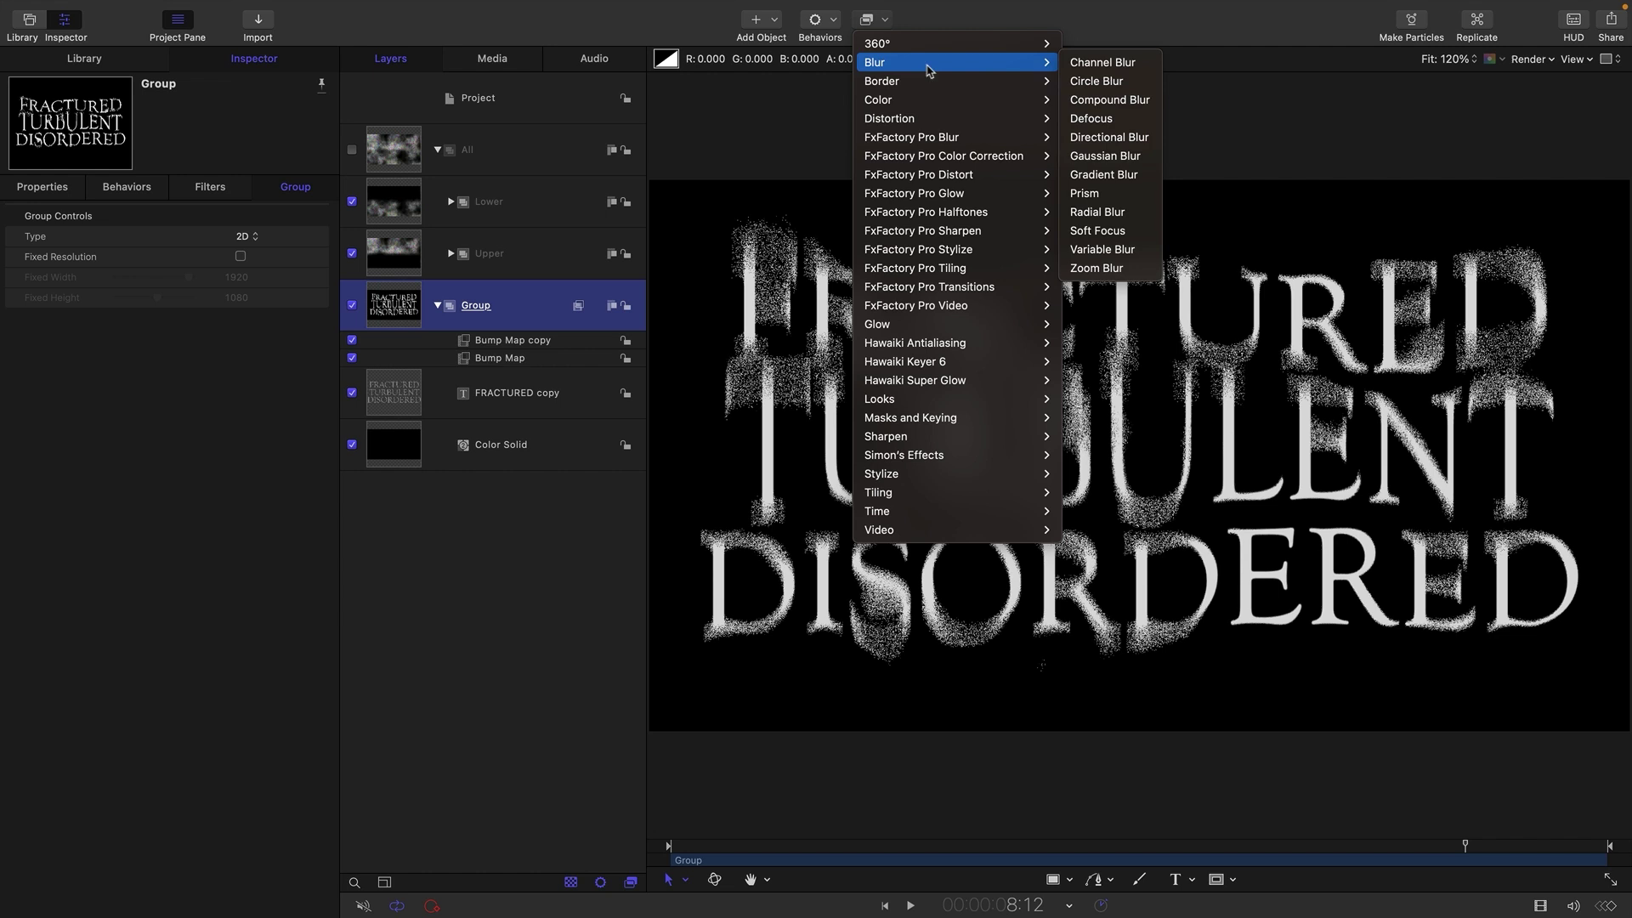
pyautogui.moveTo(1057, 101)
pyautogui.moveTo(1020, 62)
pyautogui.click(1081, 105)
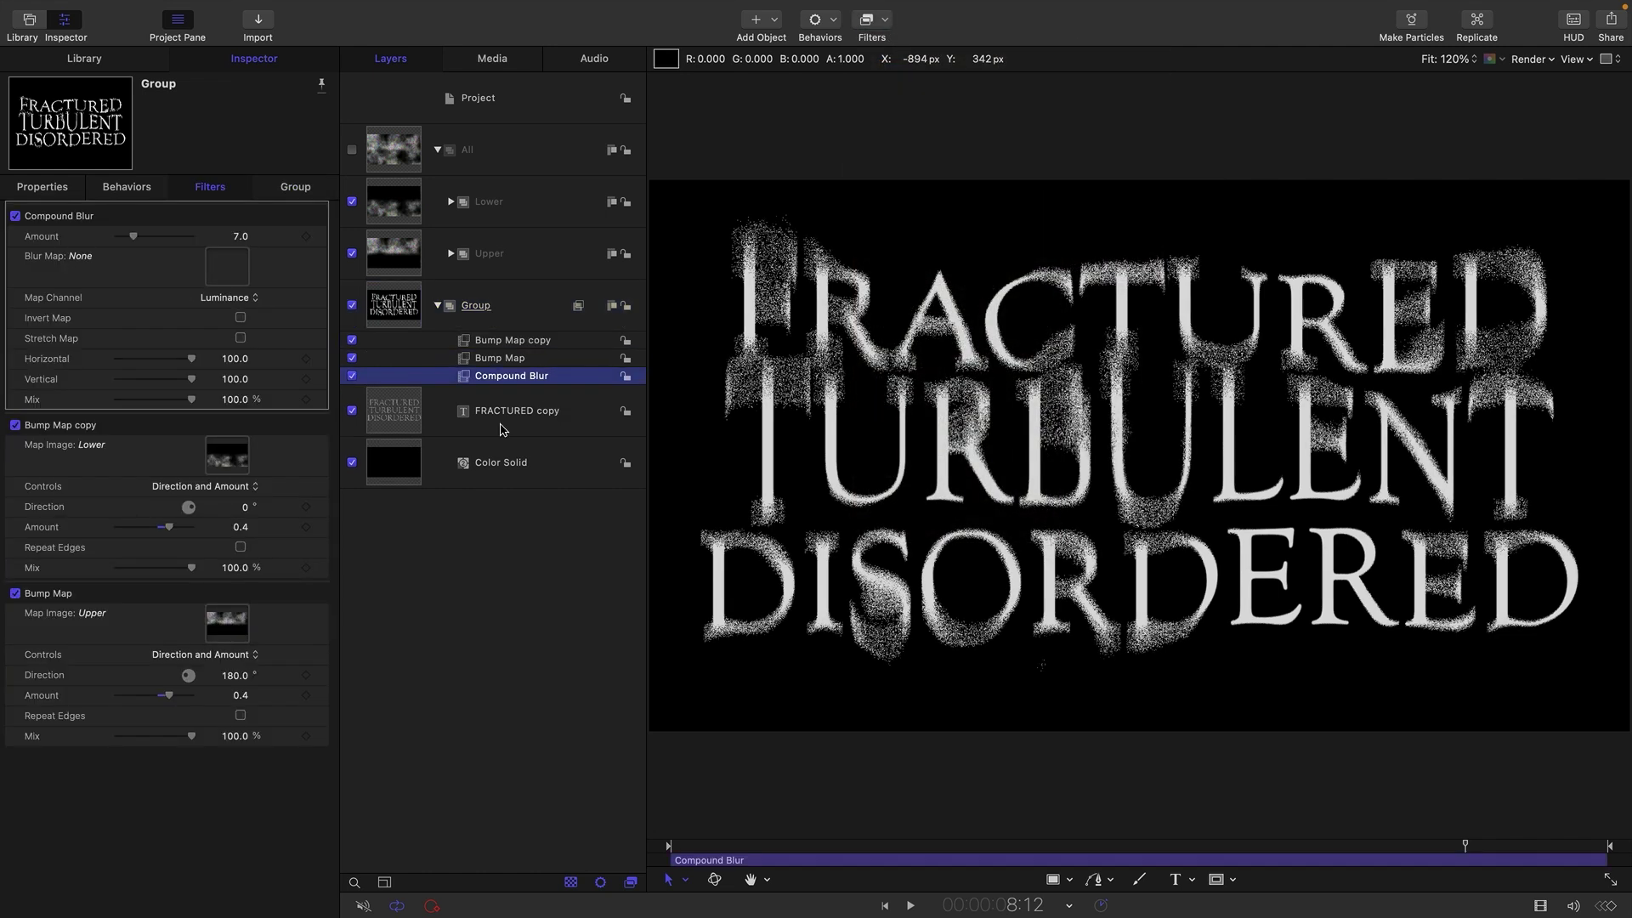
# Use All as the Compound Blur's blur map and set its Amount to 240.
pyautogui.moveTo(398, 149); pyautogui.dragTo(218, 268)
pyautogui.click(241, 235)
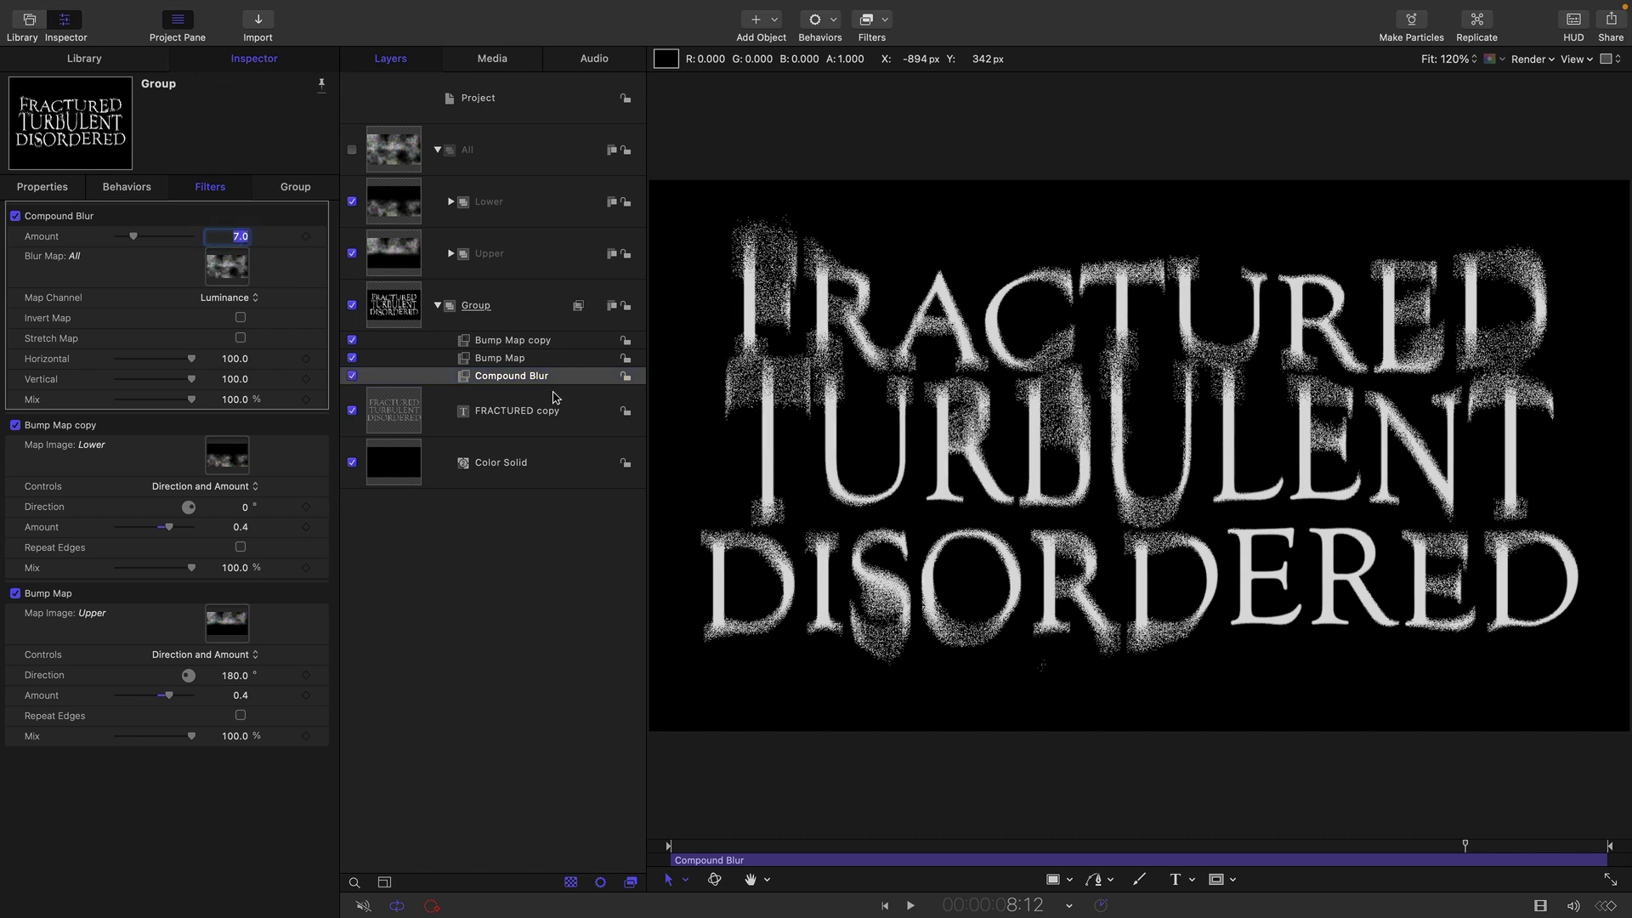
pyautogui.write('240')
pyautogui.press('Return')
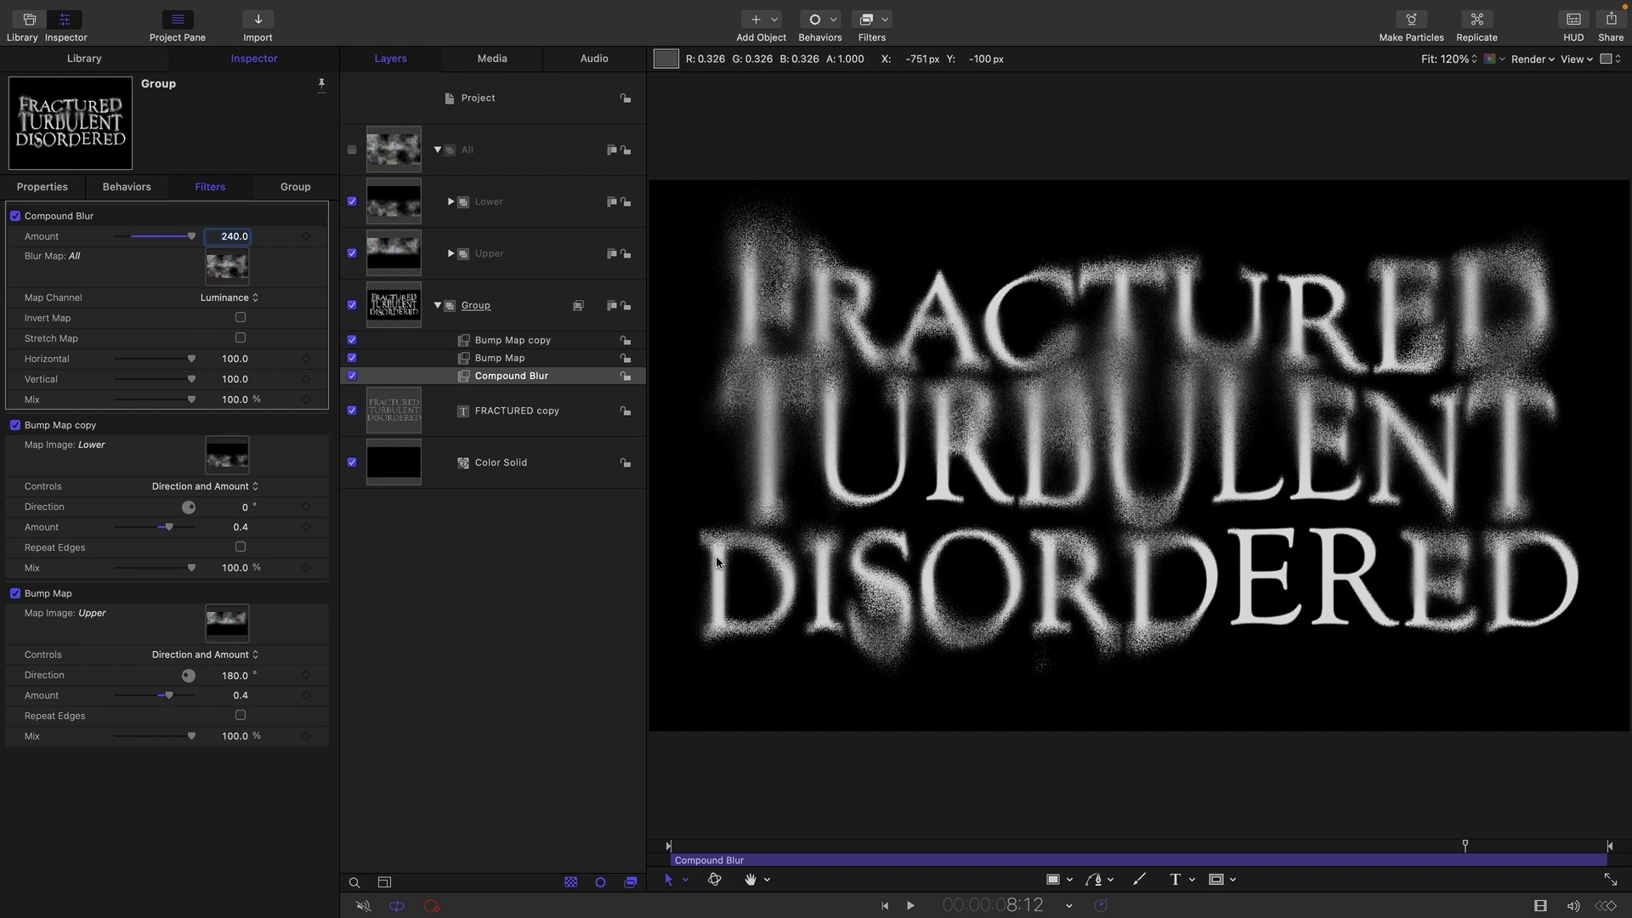
pyautogui.click(352, 376)
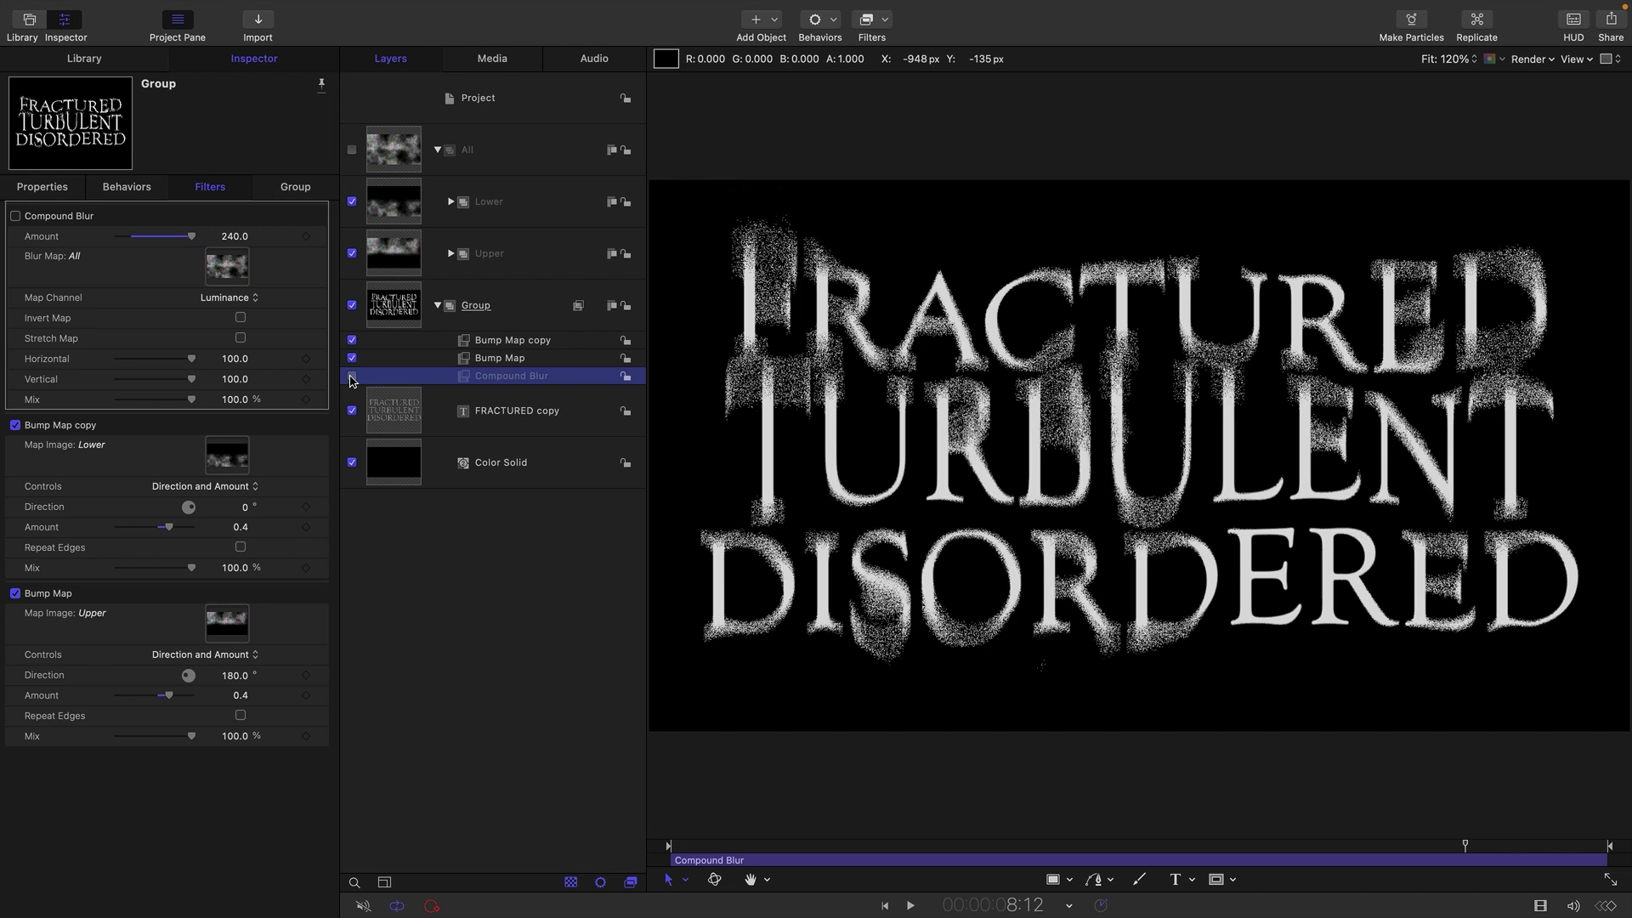
pyautogui.click(352, 376)
pyautogui.click(352, 358)
pyautogui.click(352, 340)
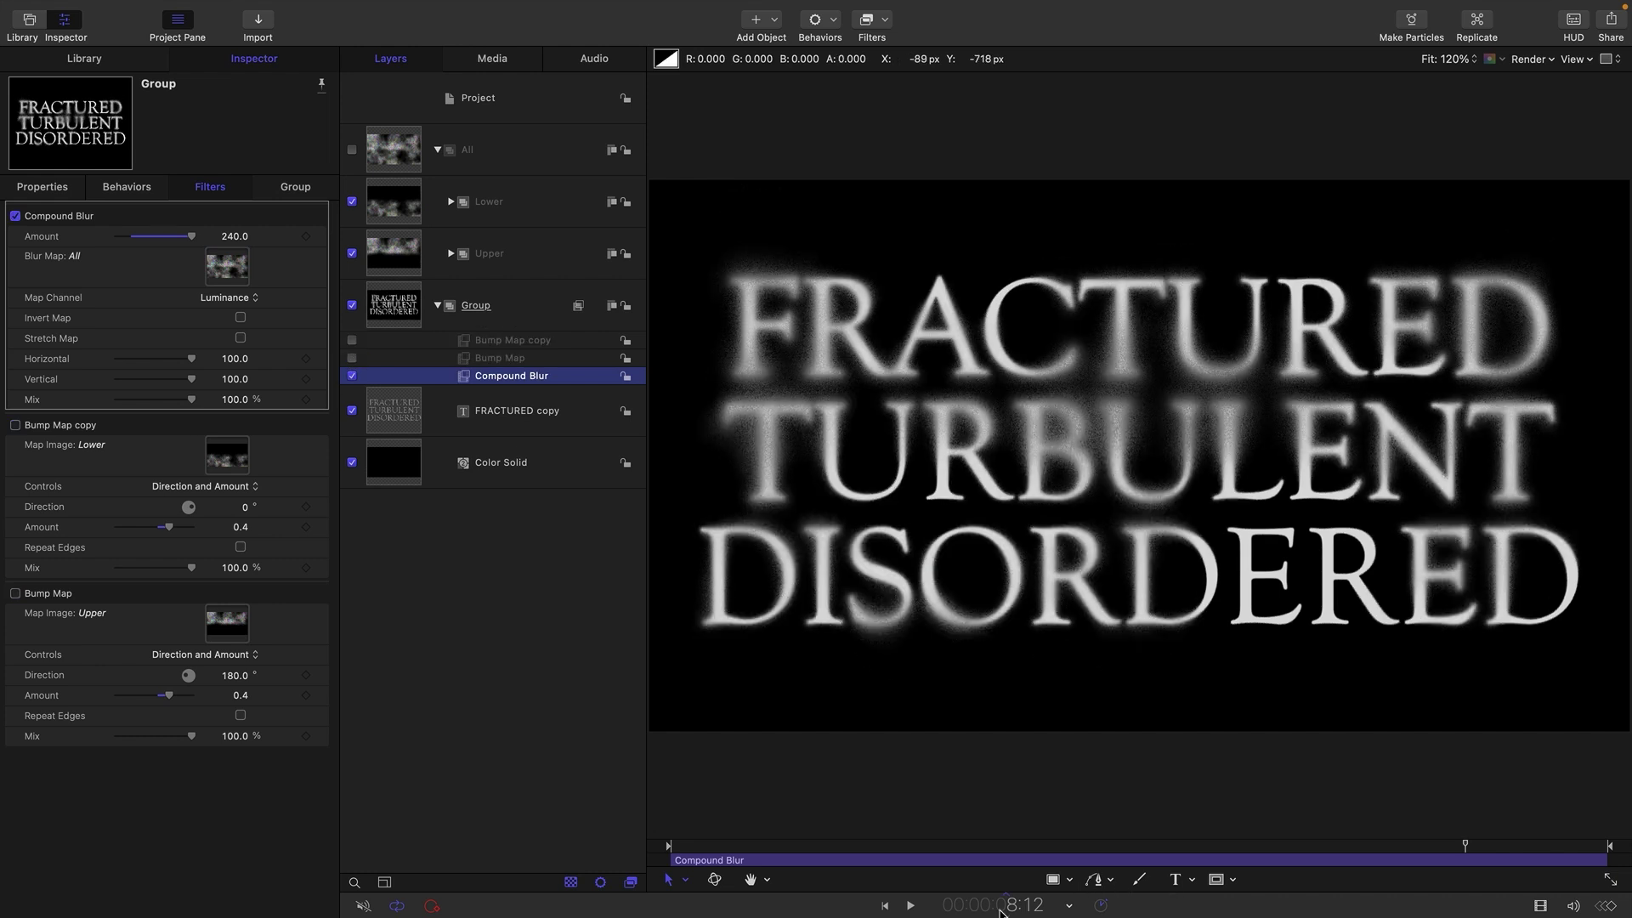
pyautogui.click(910, 907)
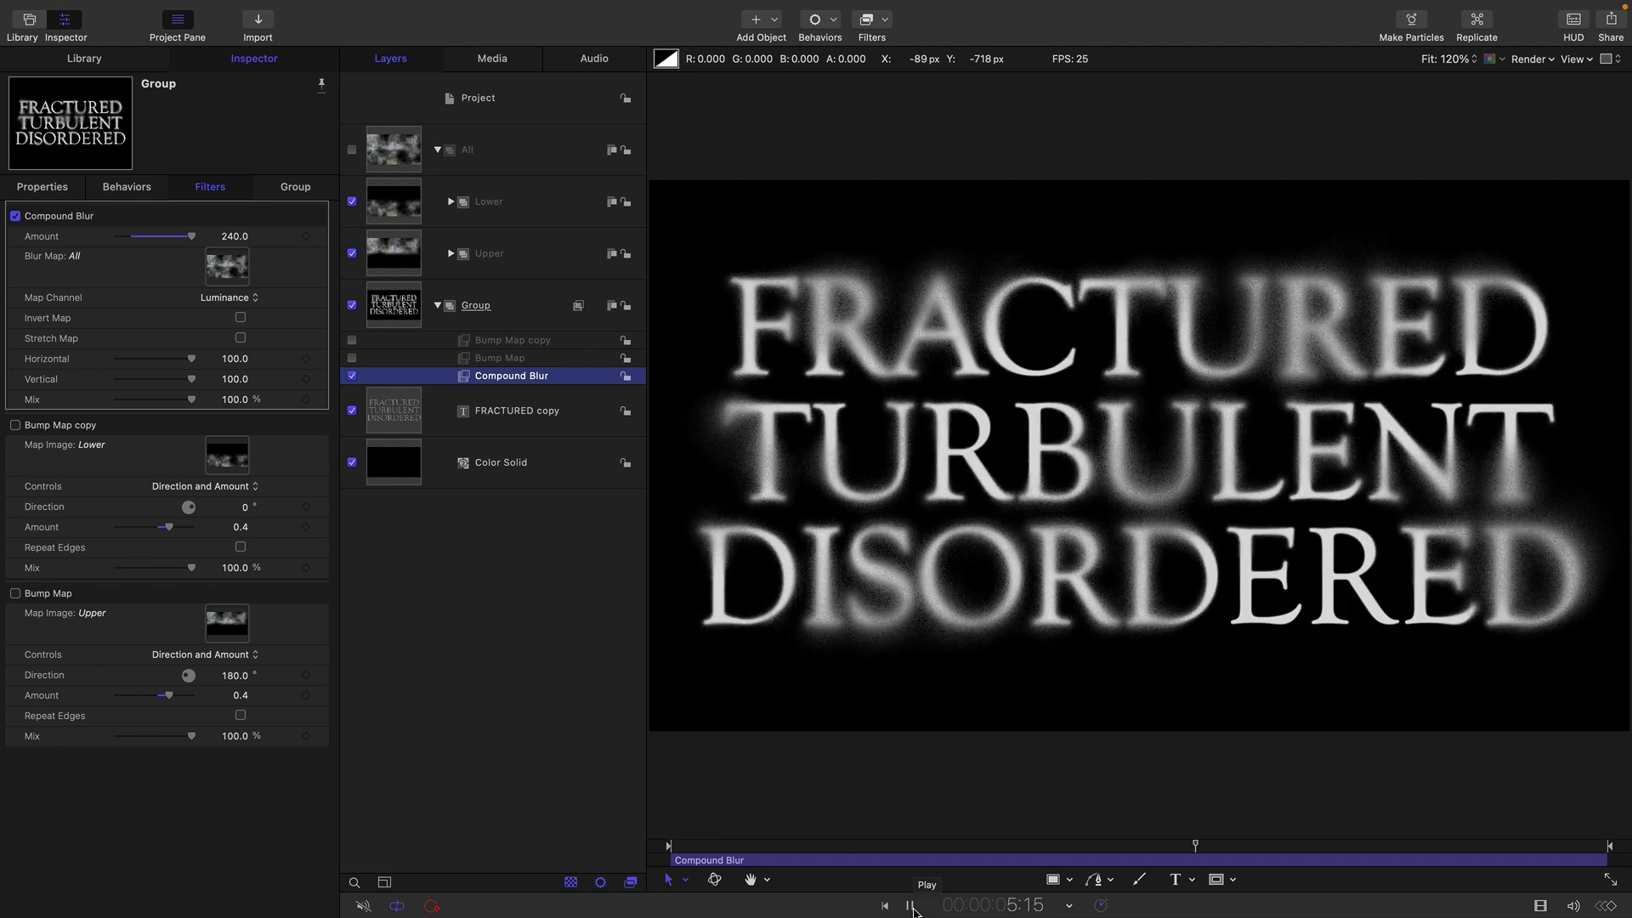
pyautogui.click(352, 358)
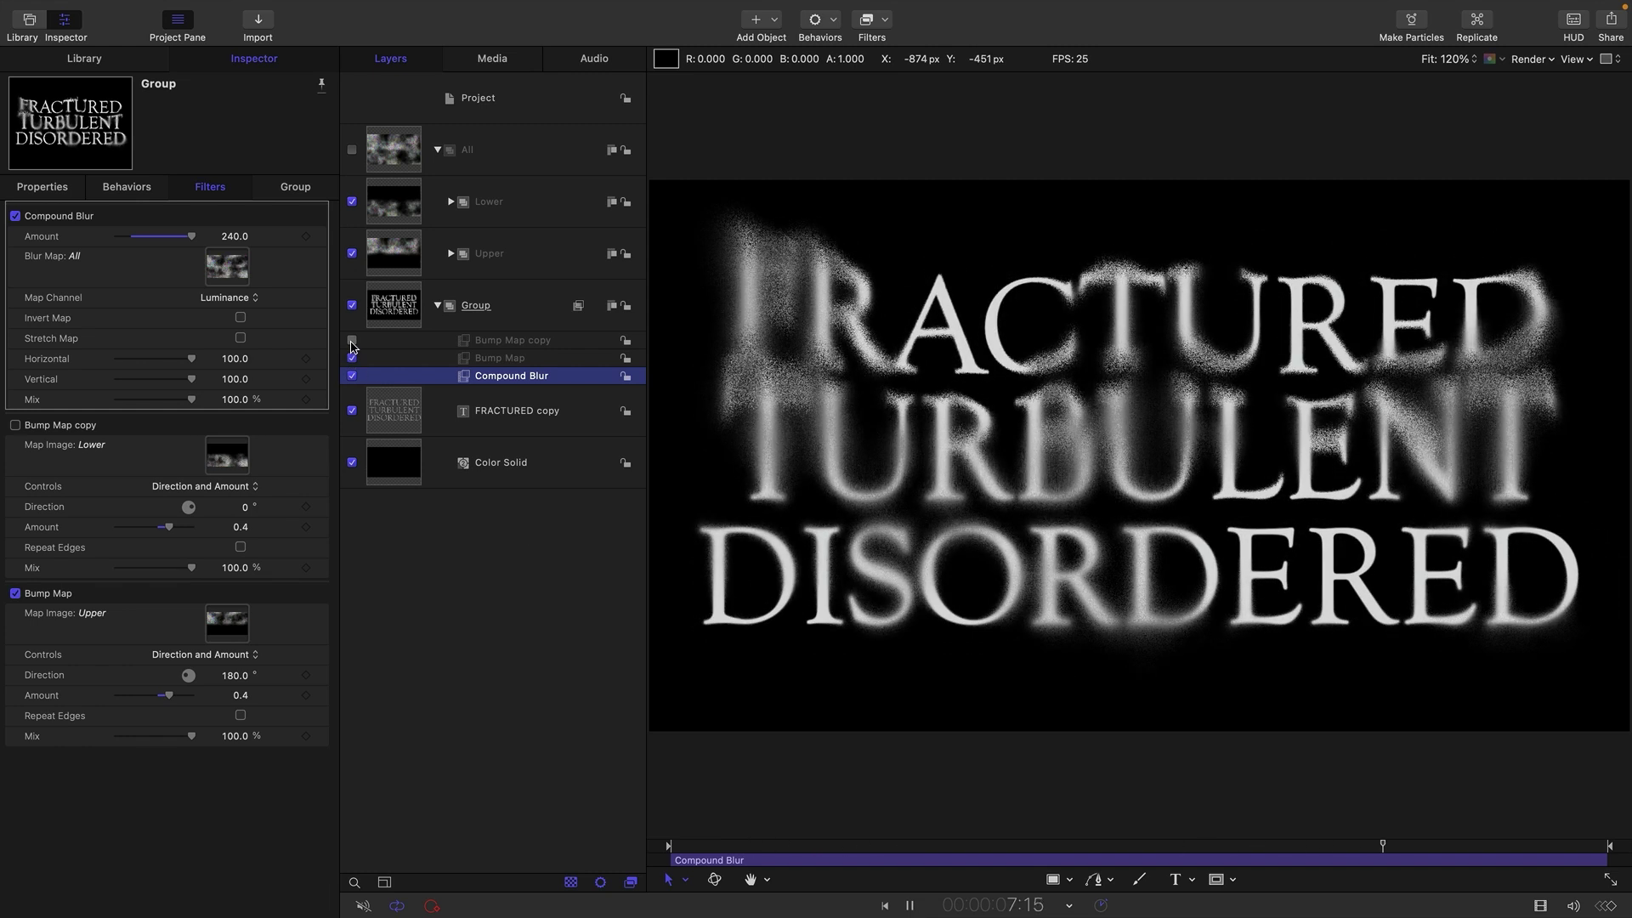
pyautogui.click(352, 340)
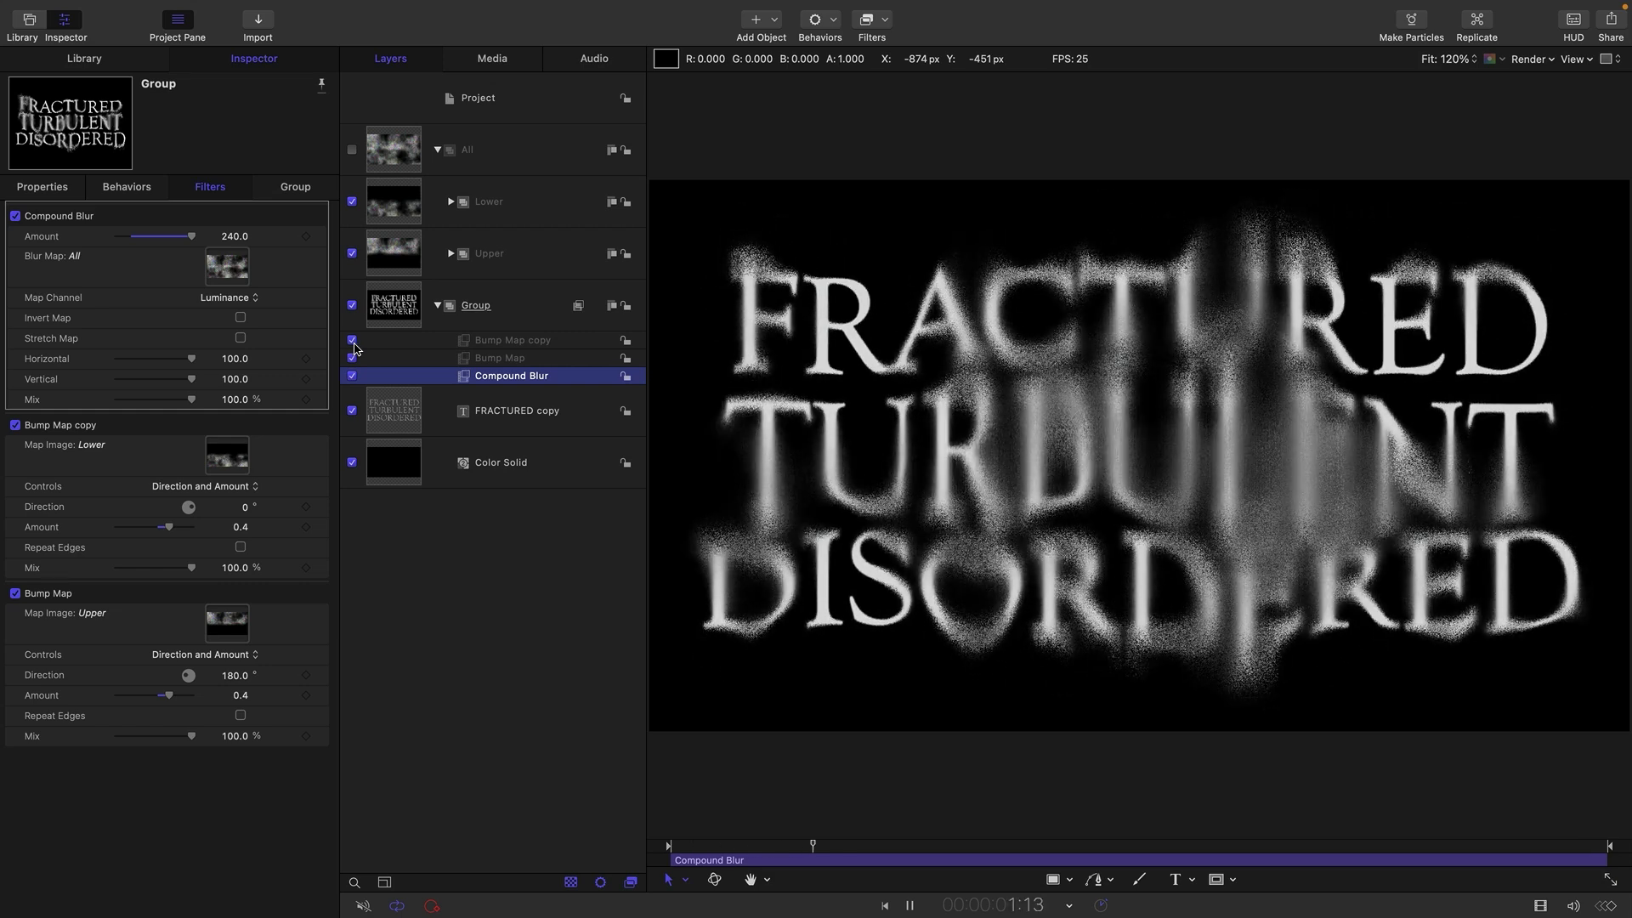
pyautogui.click(405, 153)
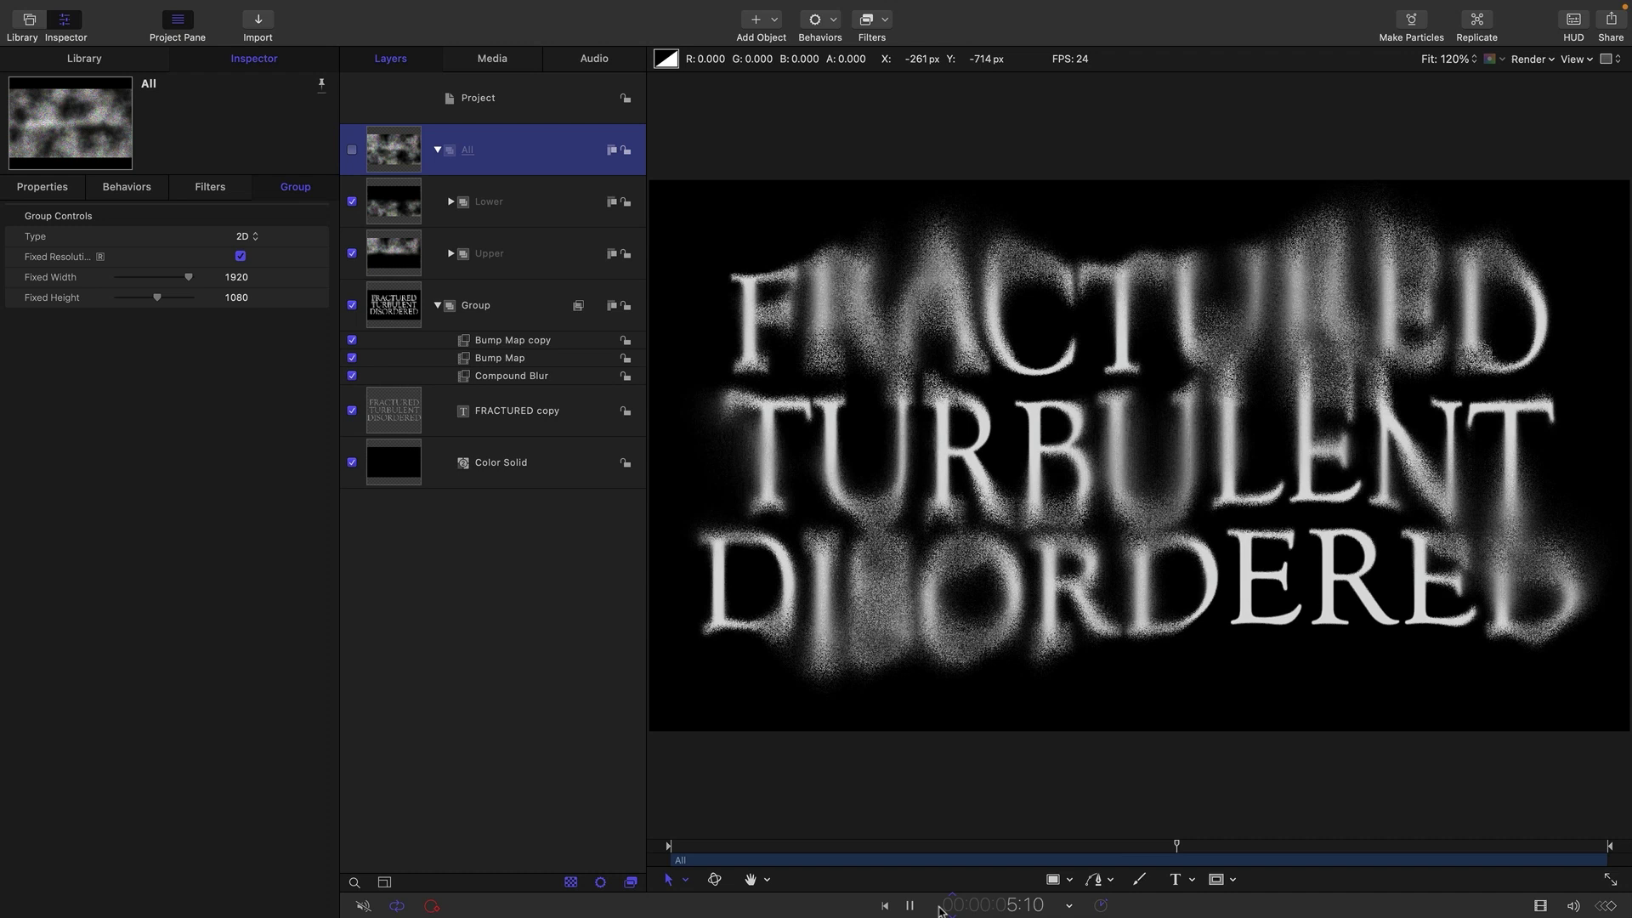
# Add a Threshold filter to the All group with its threshold set to 0.1.
pyautogui.click(911, 906)
pyautogui.click(885, 21)
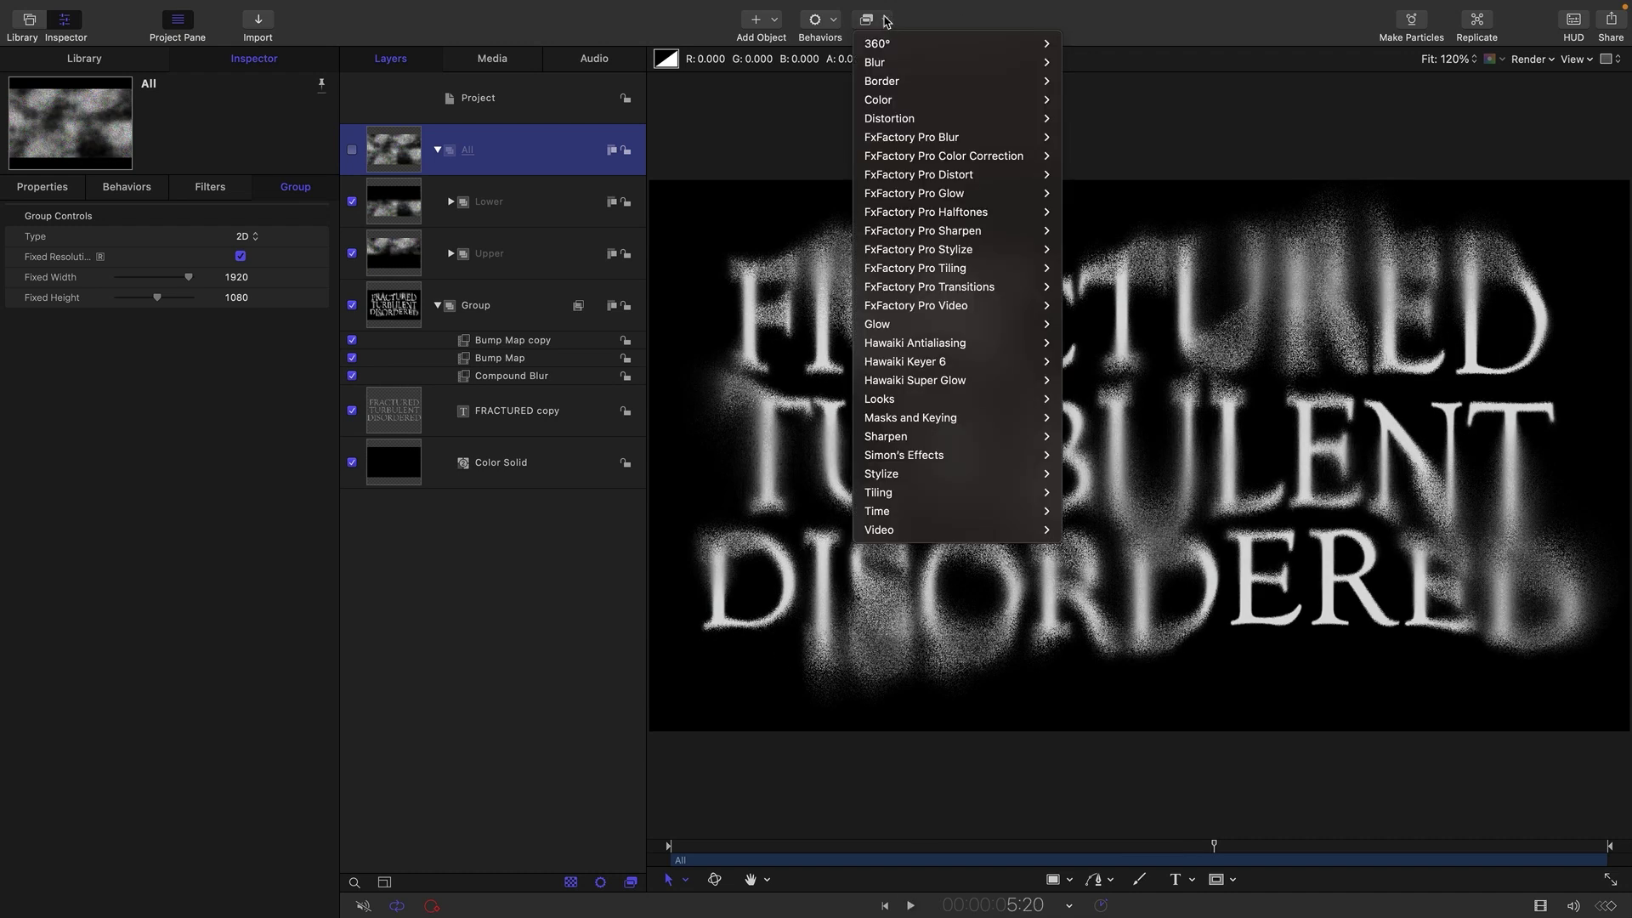
pyautogui.moveTo(893, 102)
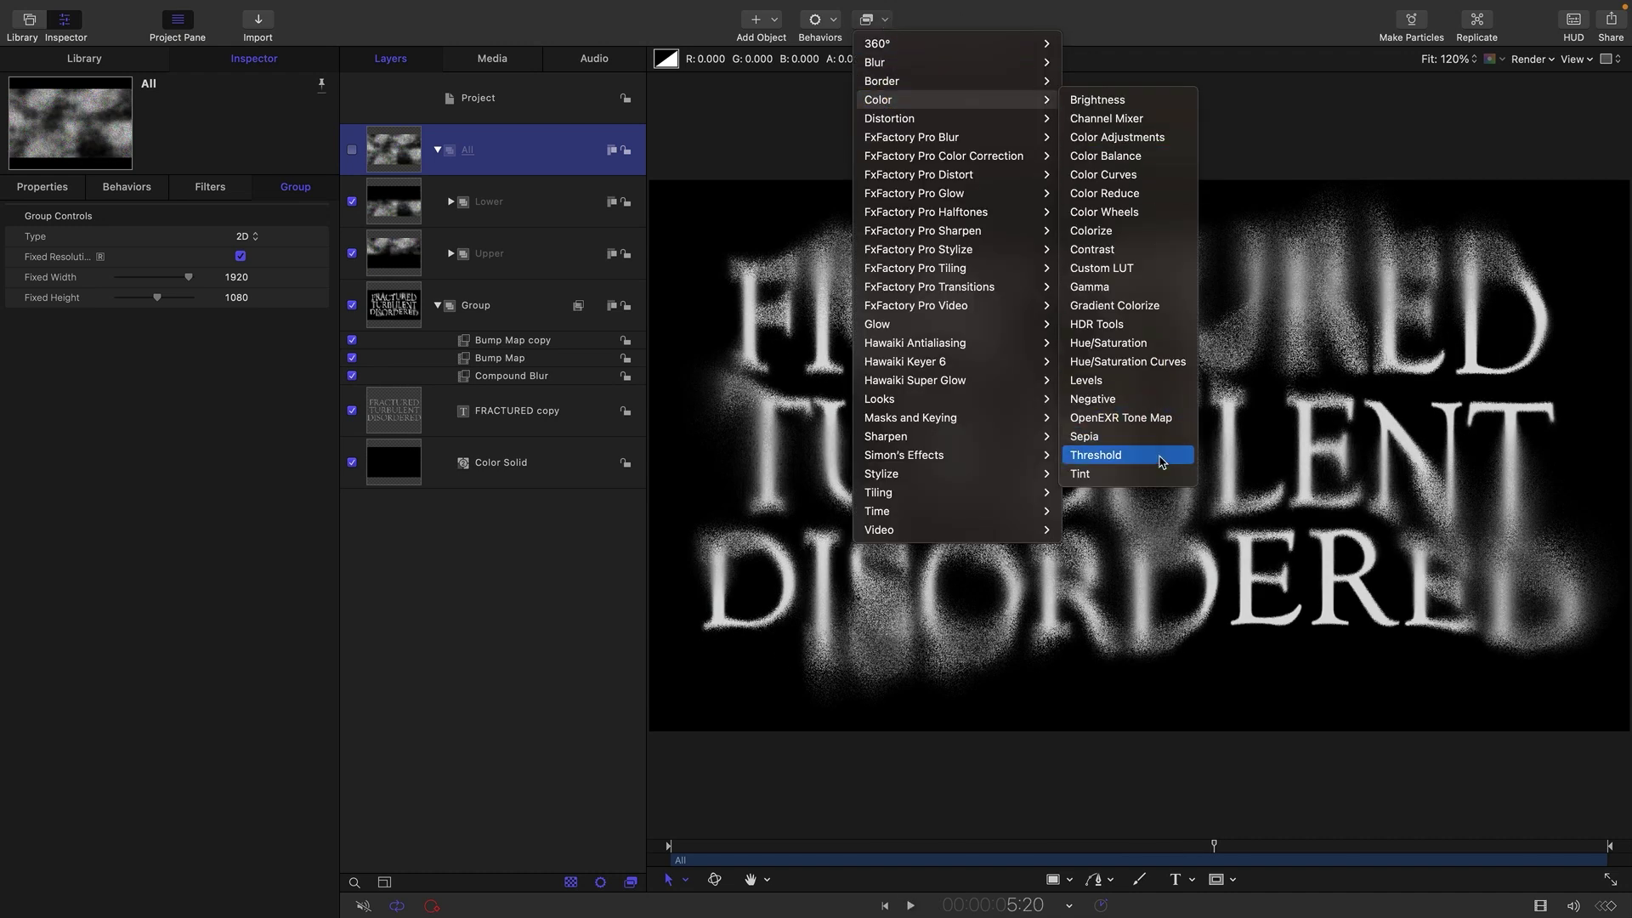
pyautogui.click(1105, 456)
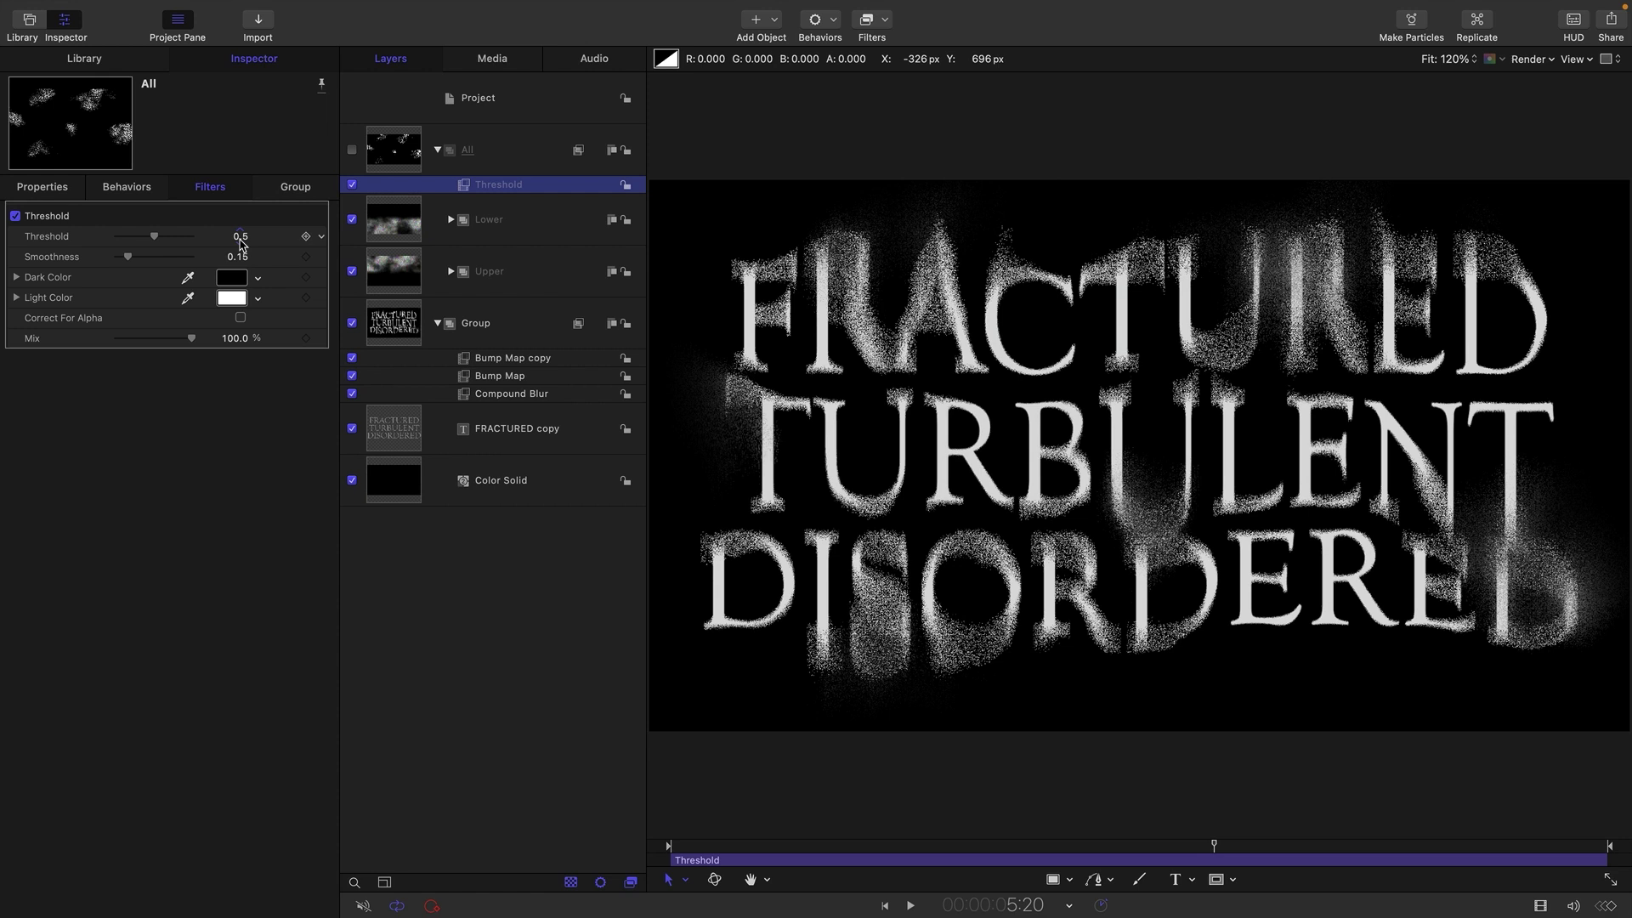
pyautogui.click(241, 237)
pyautogui.write('0.1')
pyautogui.press('Return')
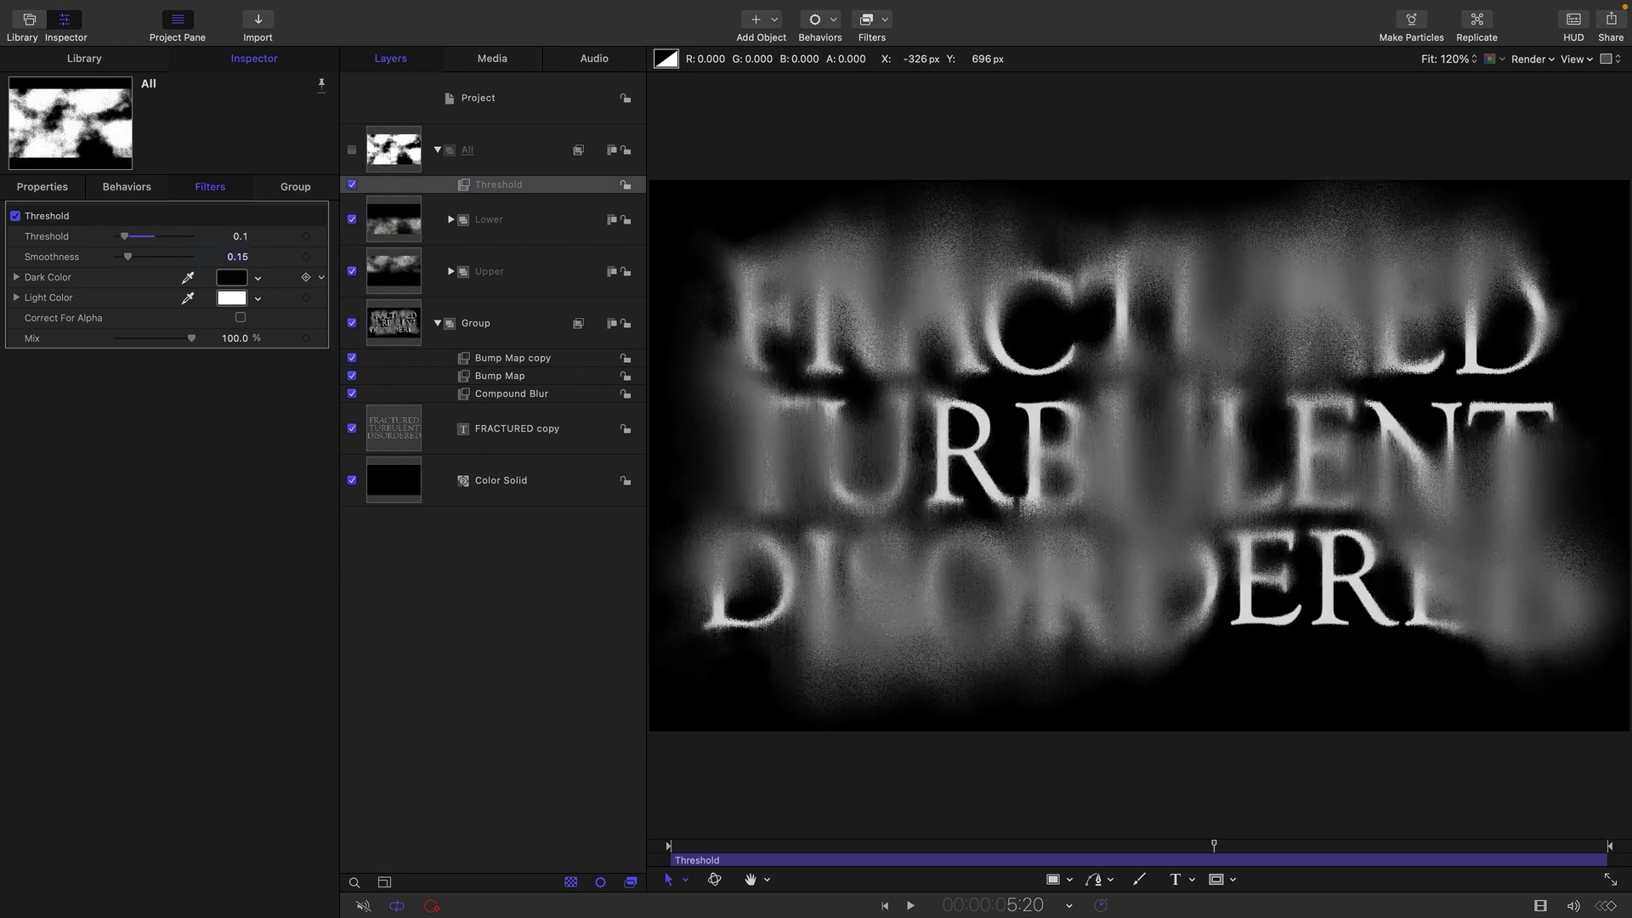
pyautogui.press('Tab')
# Toggle the Threshold off and on to compare, then play the animation.
pyautogui.click(353, 185)
pyautogui.click(352, 185)
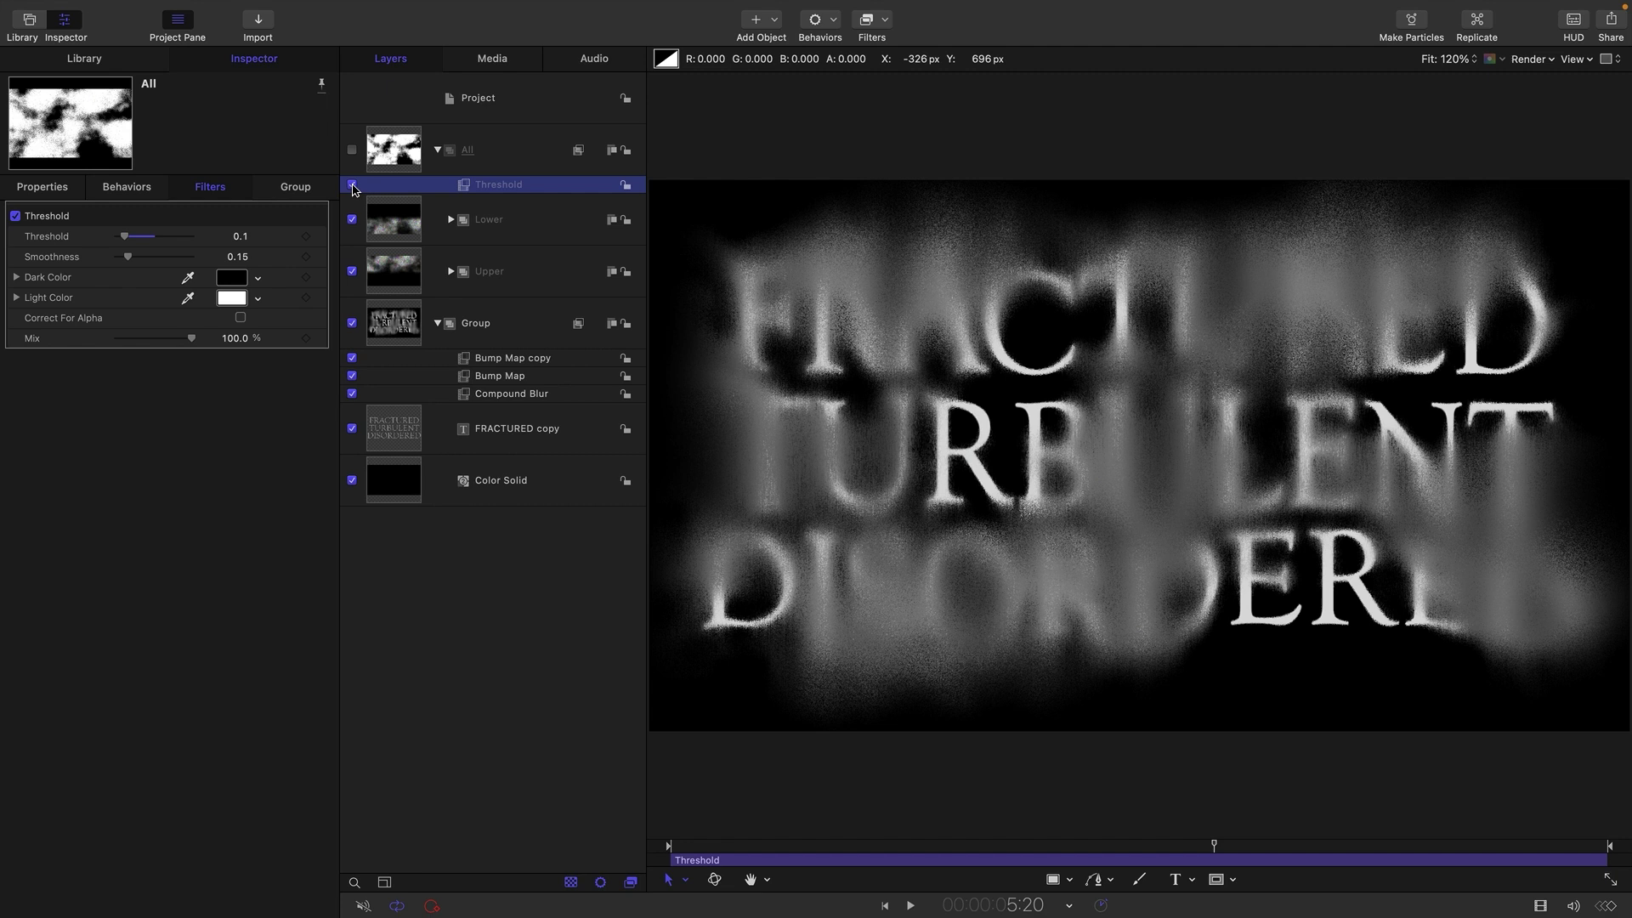
pyautogui.click(353, 184)
pyautogui.click(353, 185)
pyautogui.click(353, 184)
pyautogui.click(353, 184)
pyautogui.click(353, 186)
pyautogui.click(352, 186)
pyautogui.click(910, 906)
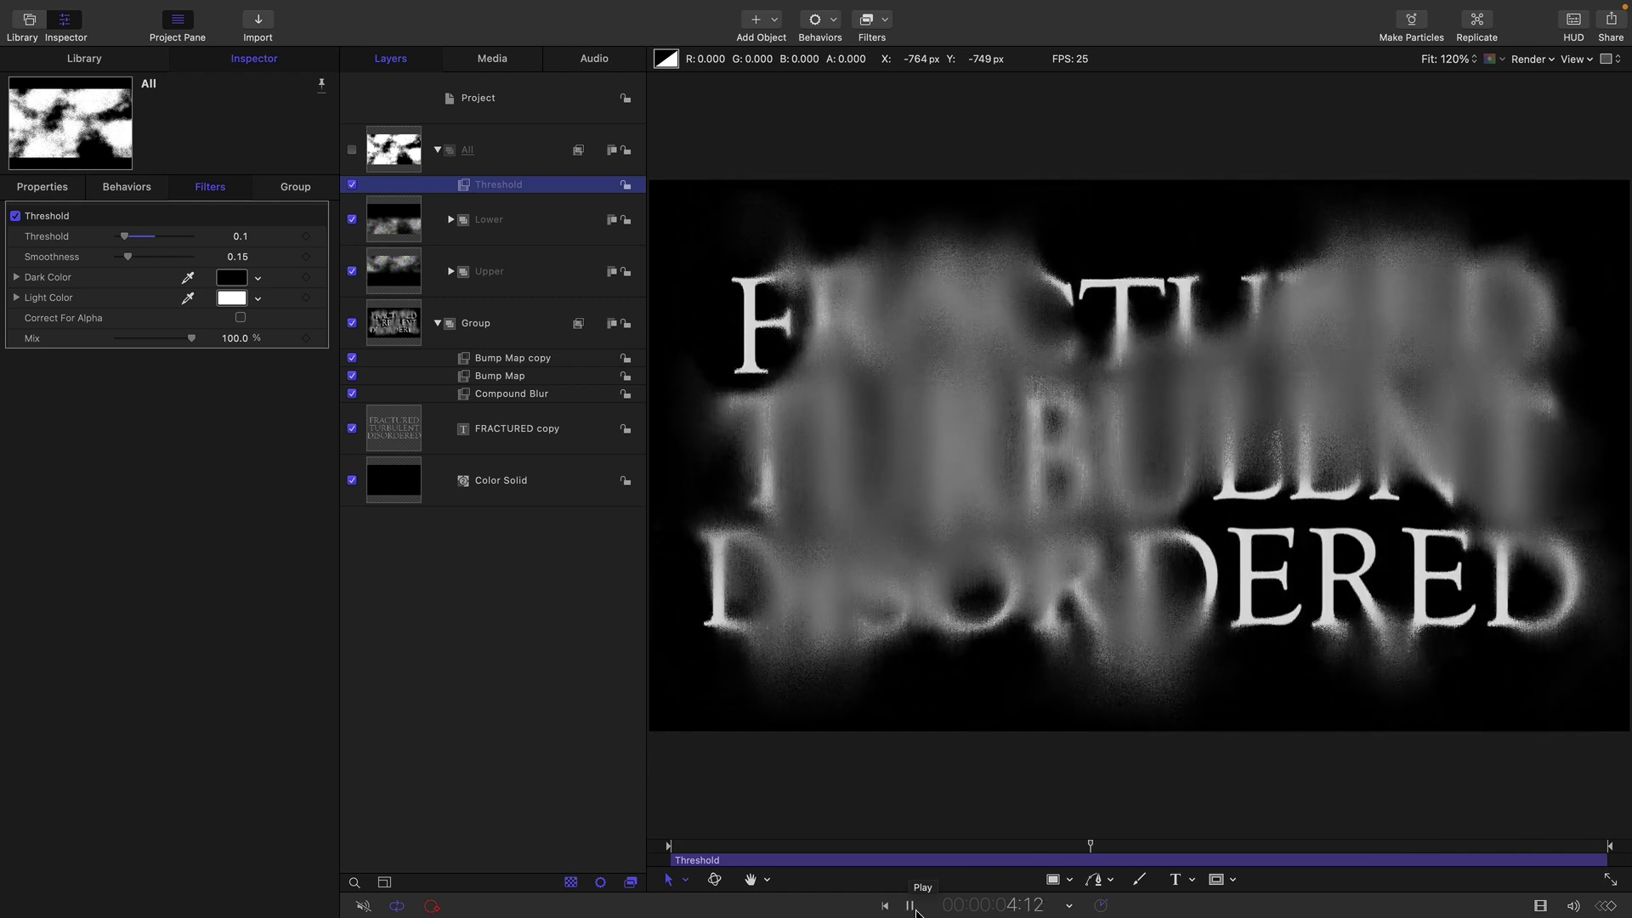
# Stop playback and expand the Lower and Upper groups to reveal their cloud layers.
pyautogui.press('space')
pyautogui.click(452, 220)
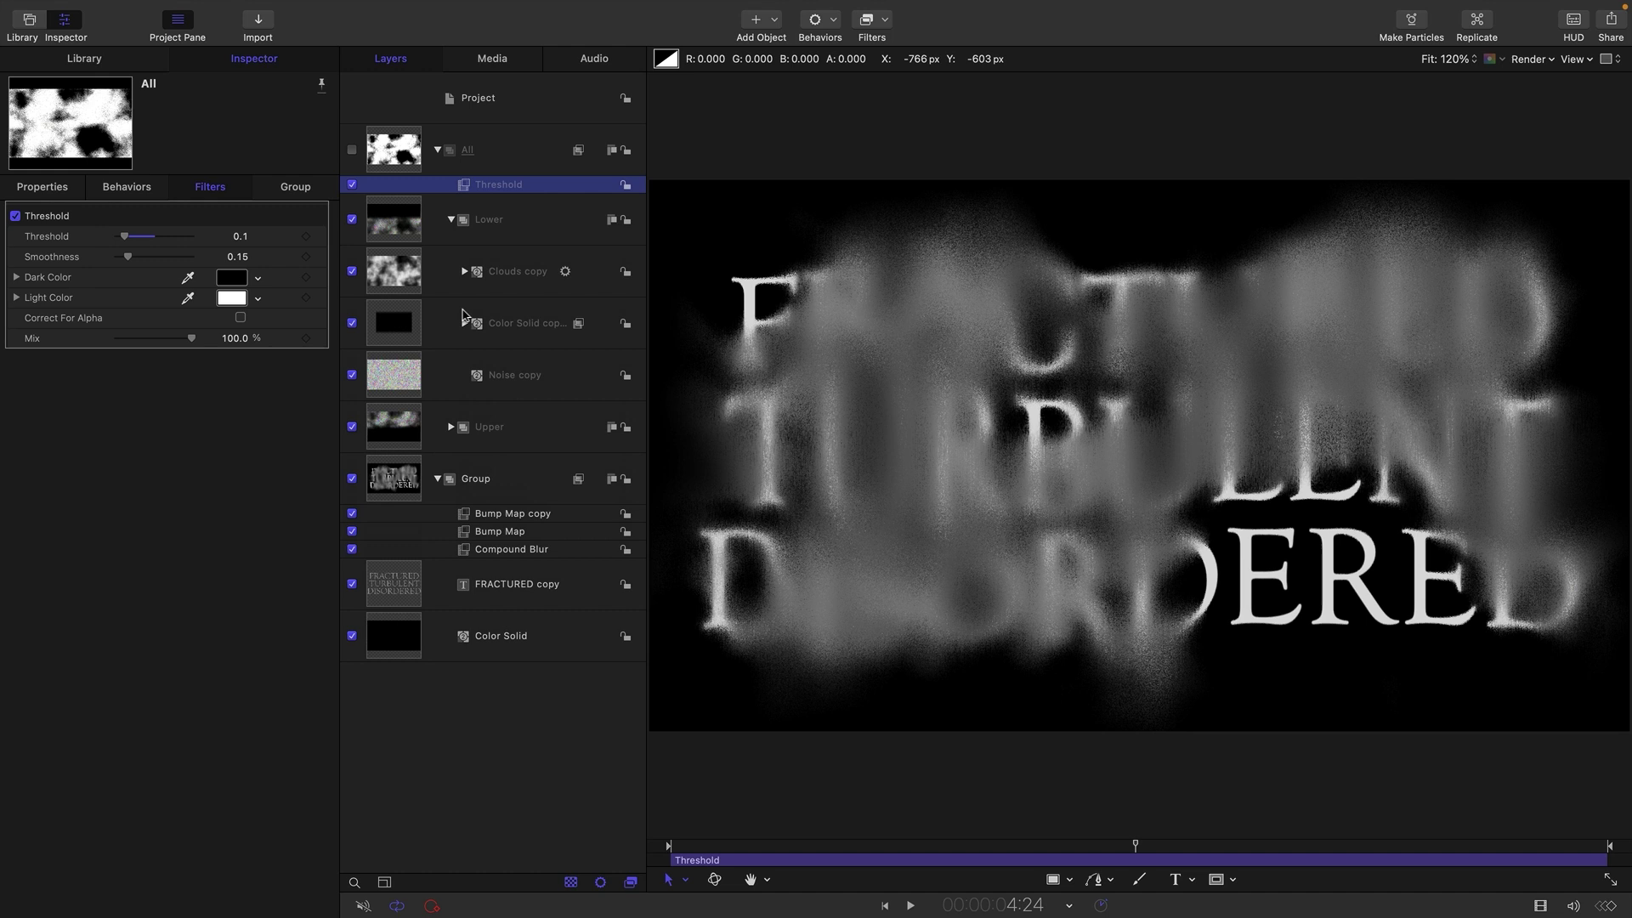
pyautogui.click(452, 427)
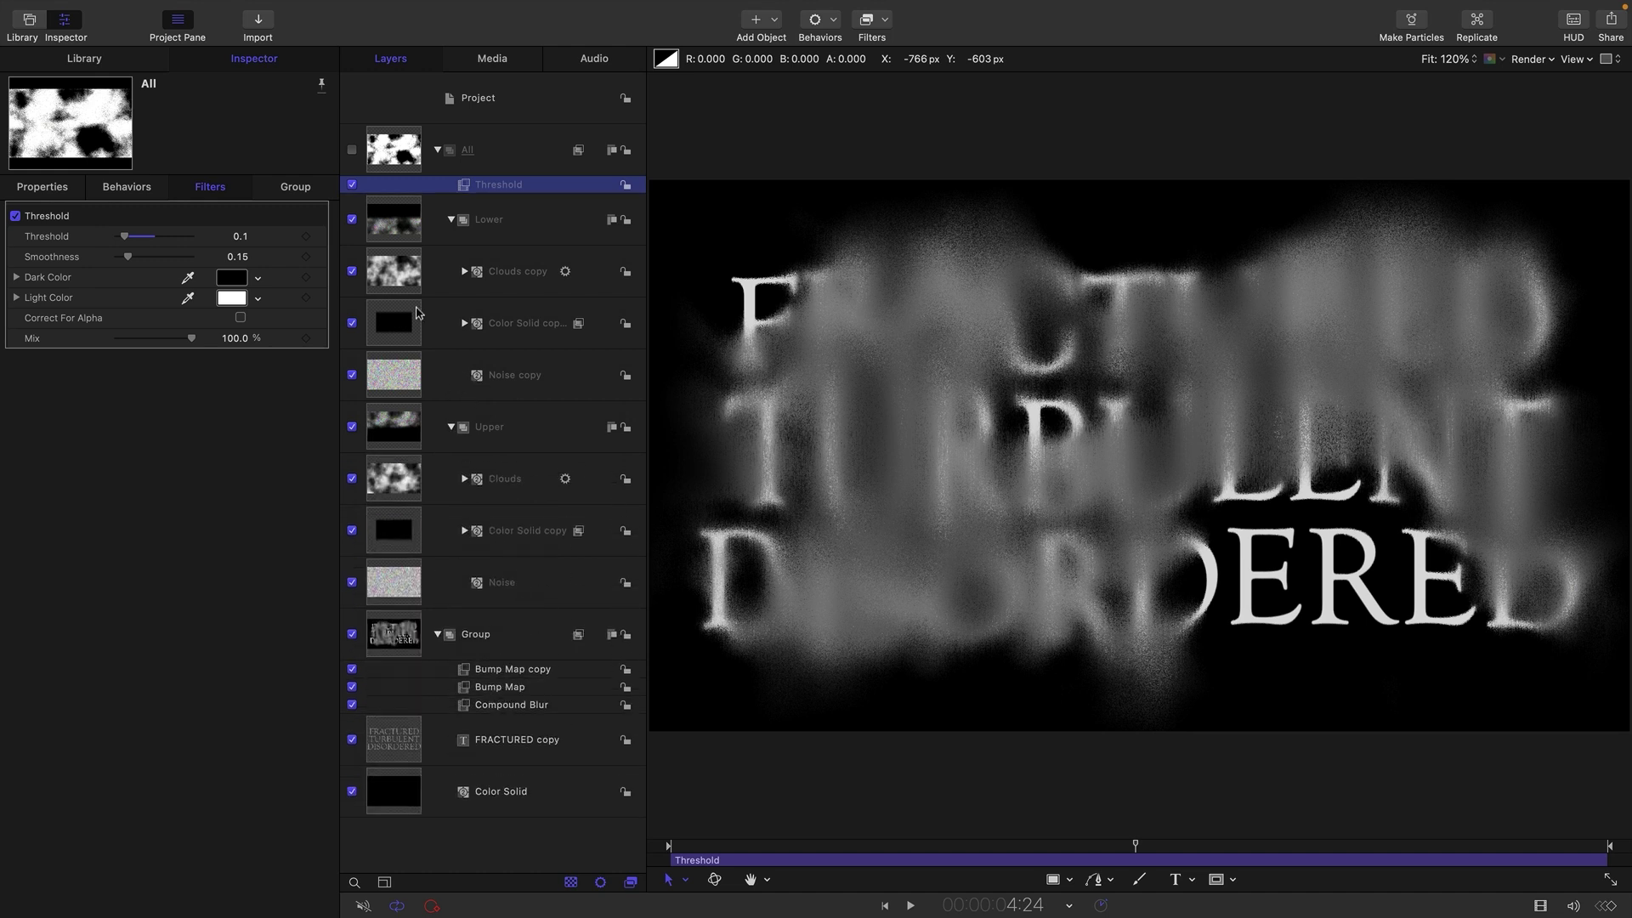
# Set the Clouds copy opacity to 98%, then select Clouds and preview the animation.
pyautogui.click(397, 274)
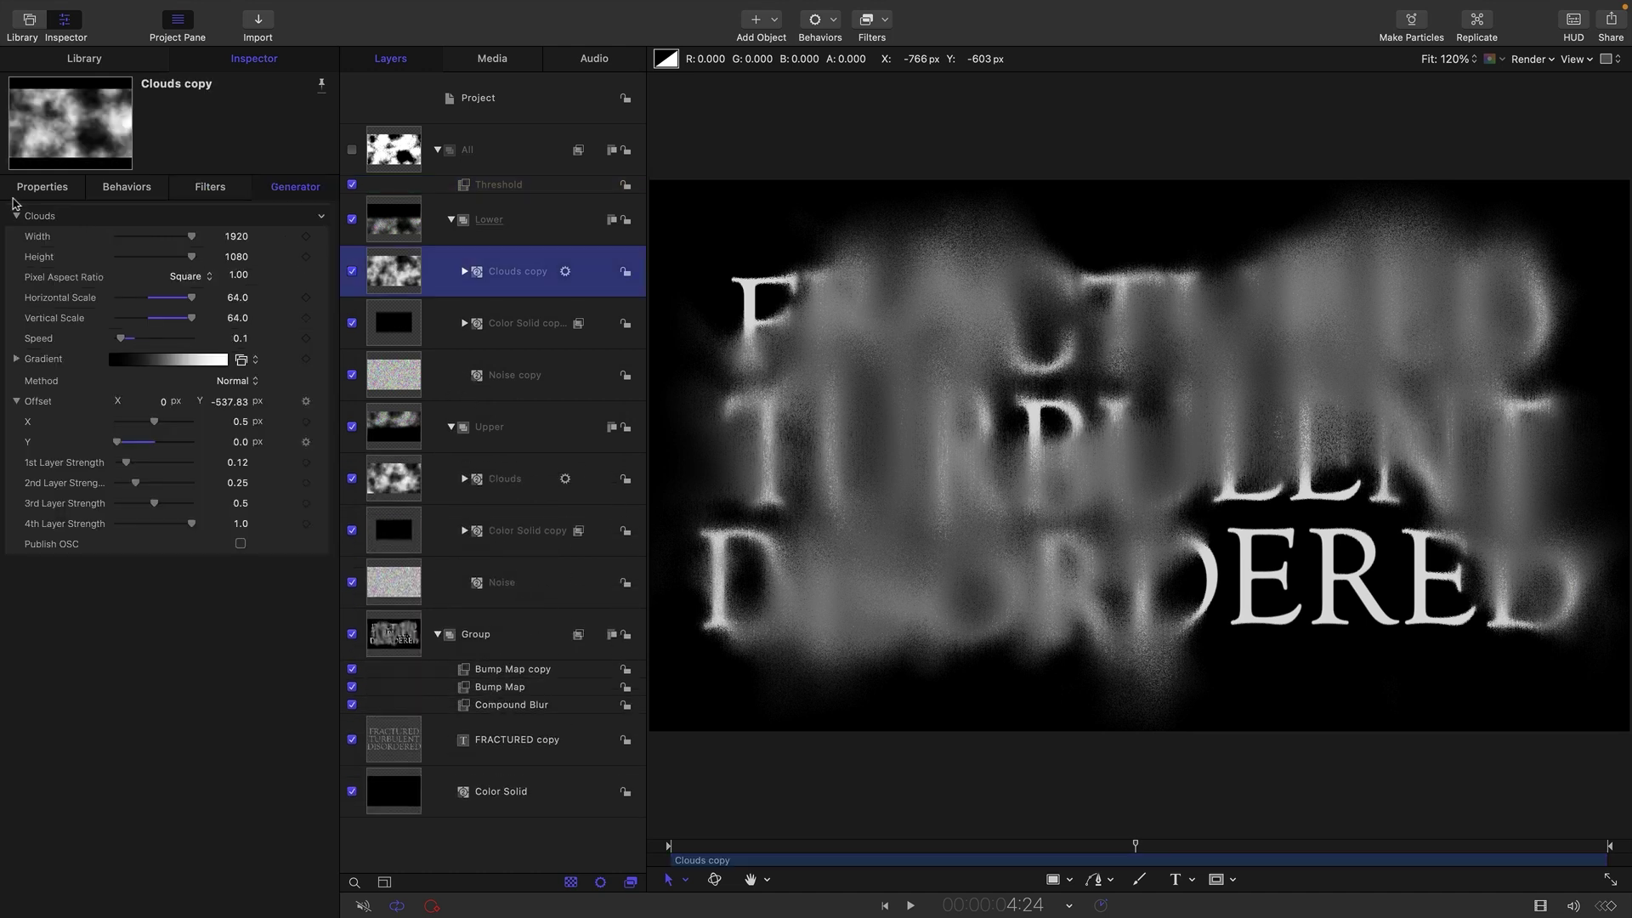
pyautogui.click(38, 187)
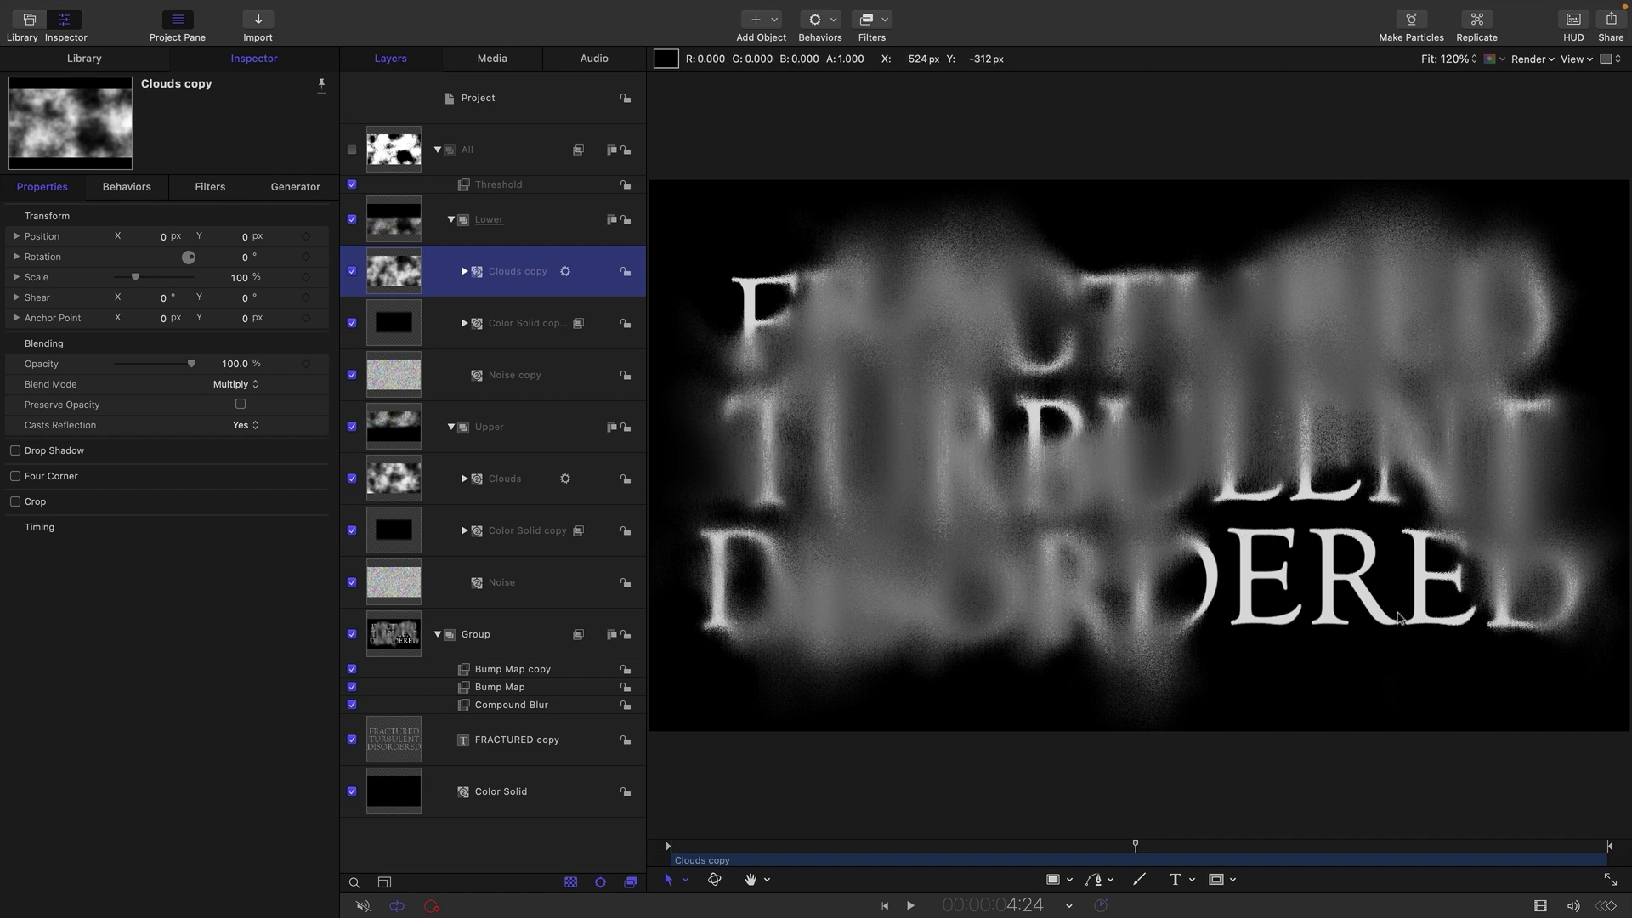
pyautogui.click(234, 364)
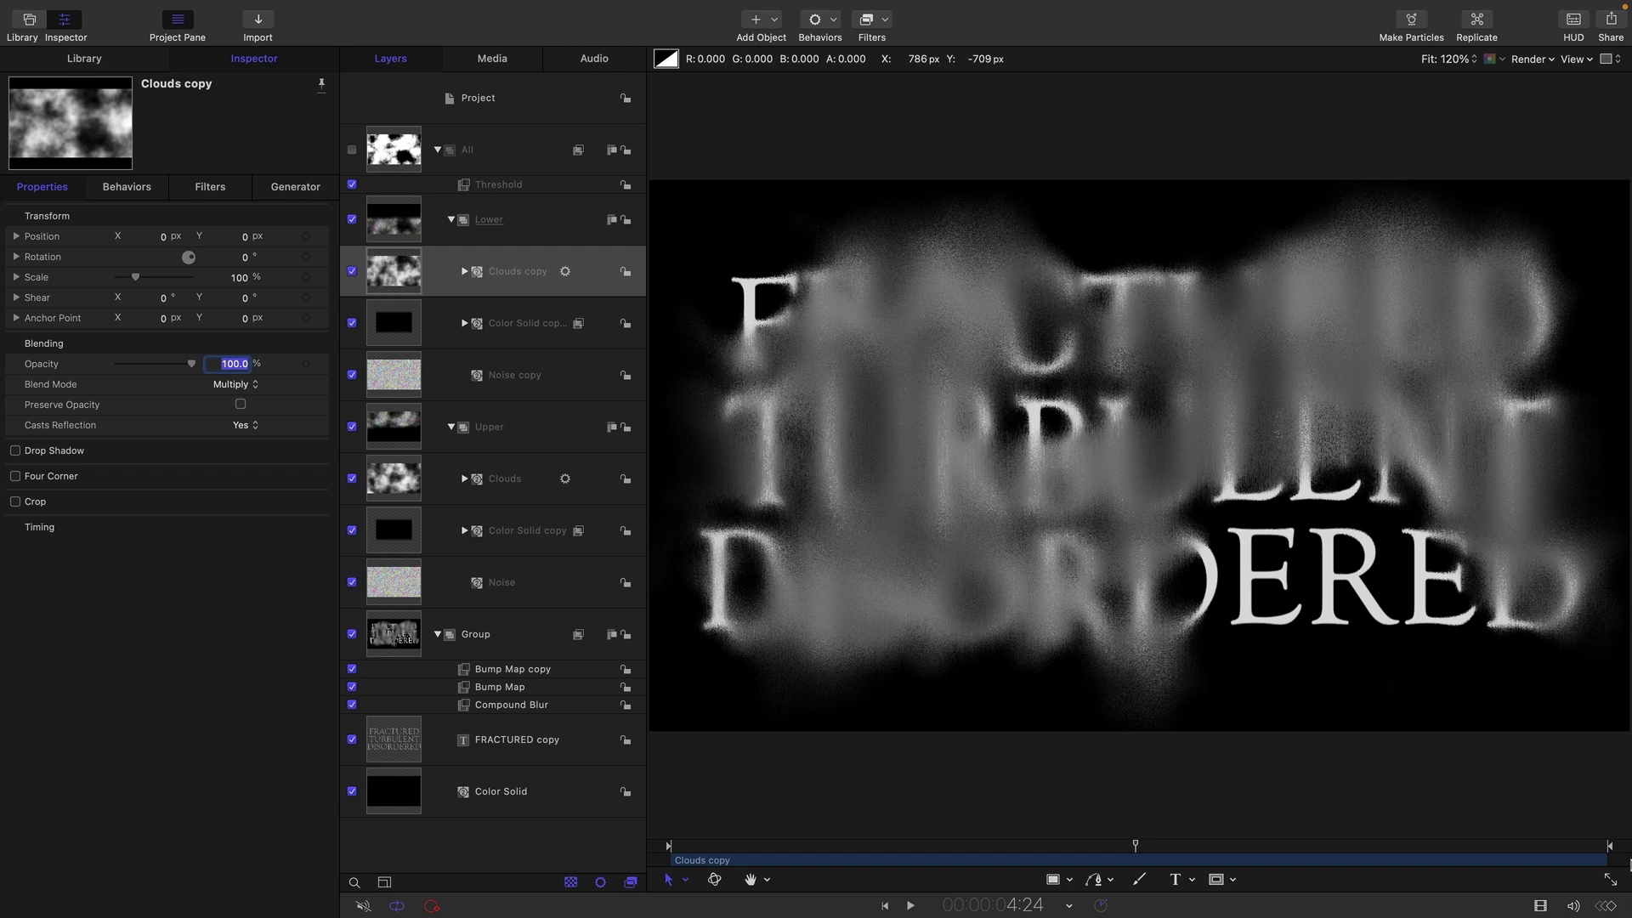
pyautogui.write('98')
pyautogui.press('Return')
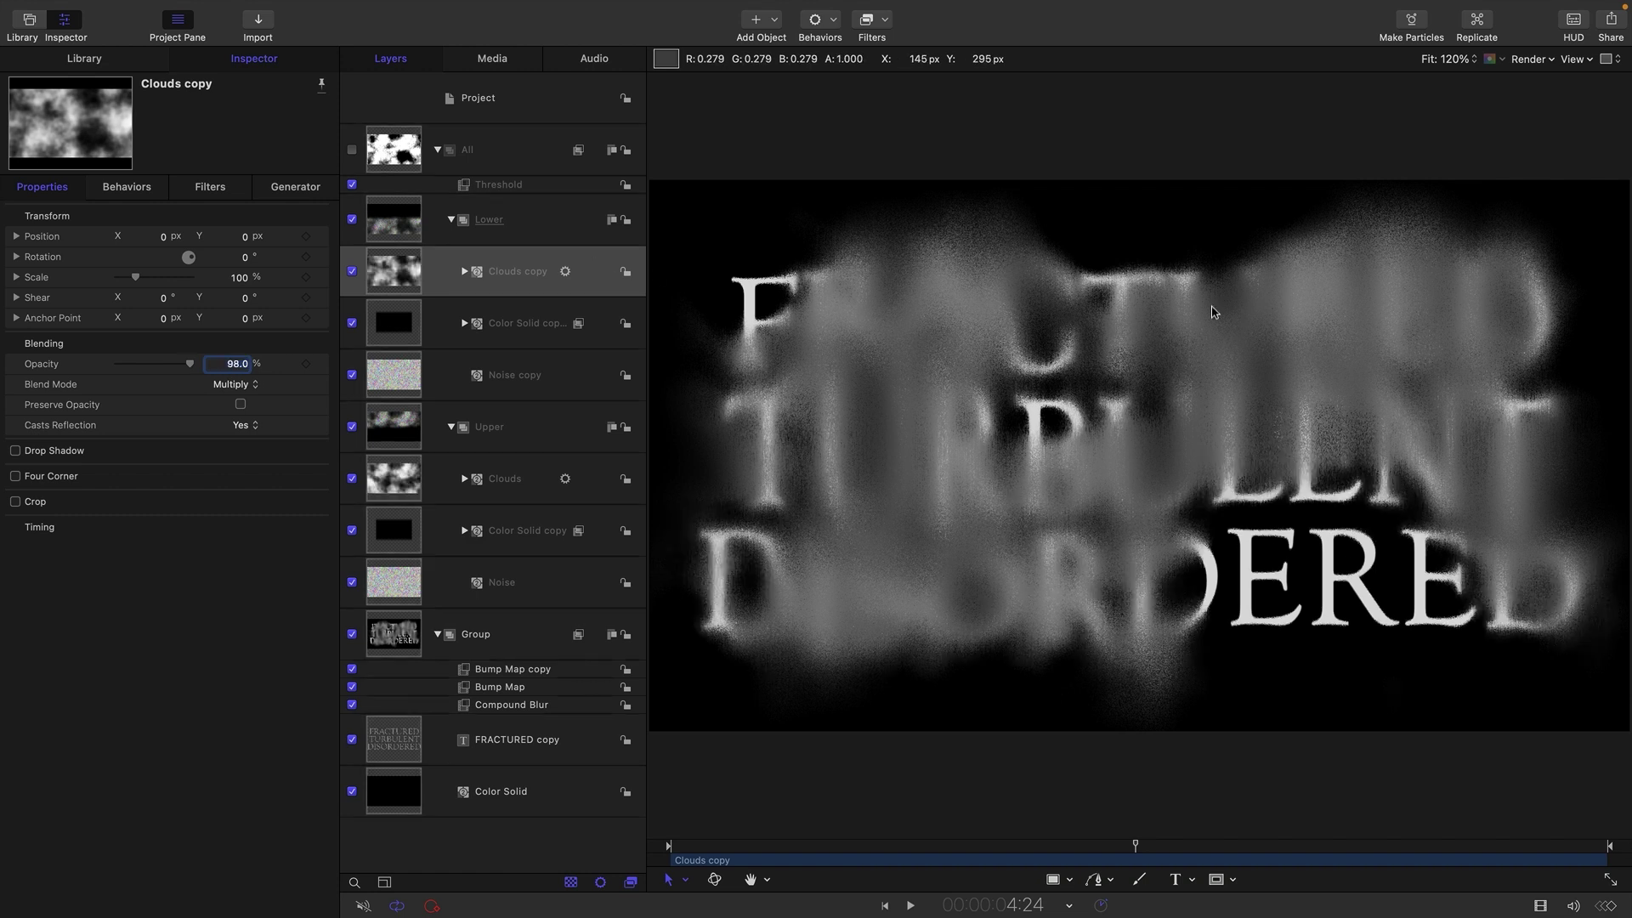
pyautogui.click(382, 479)
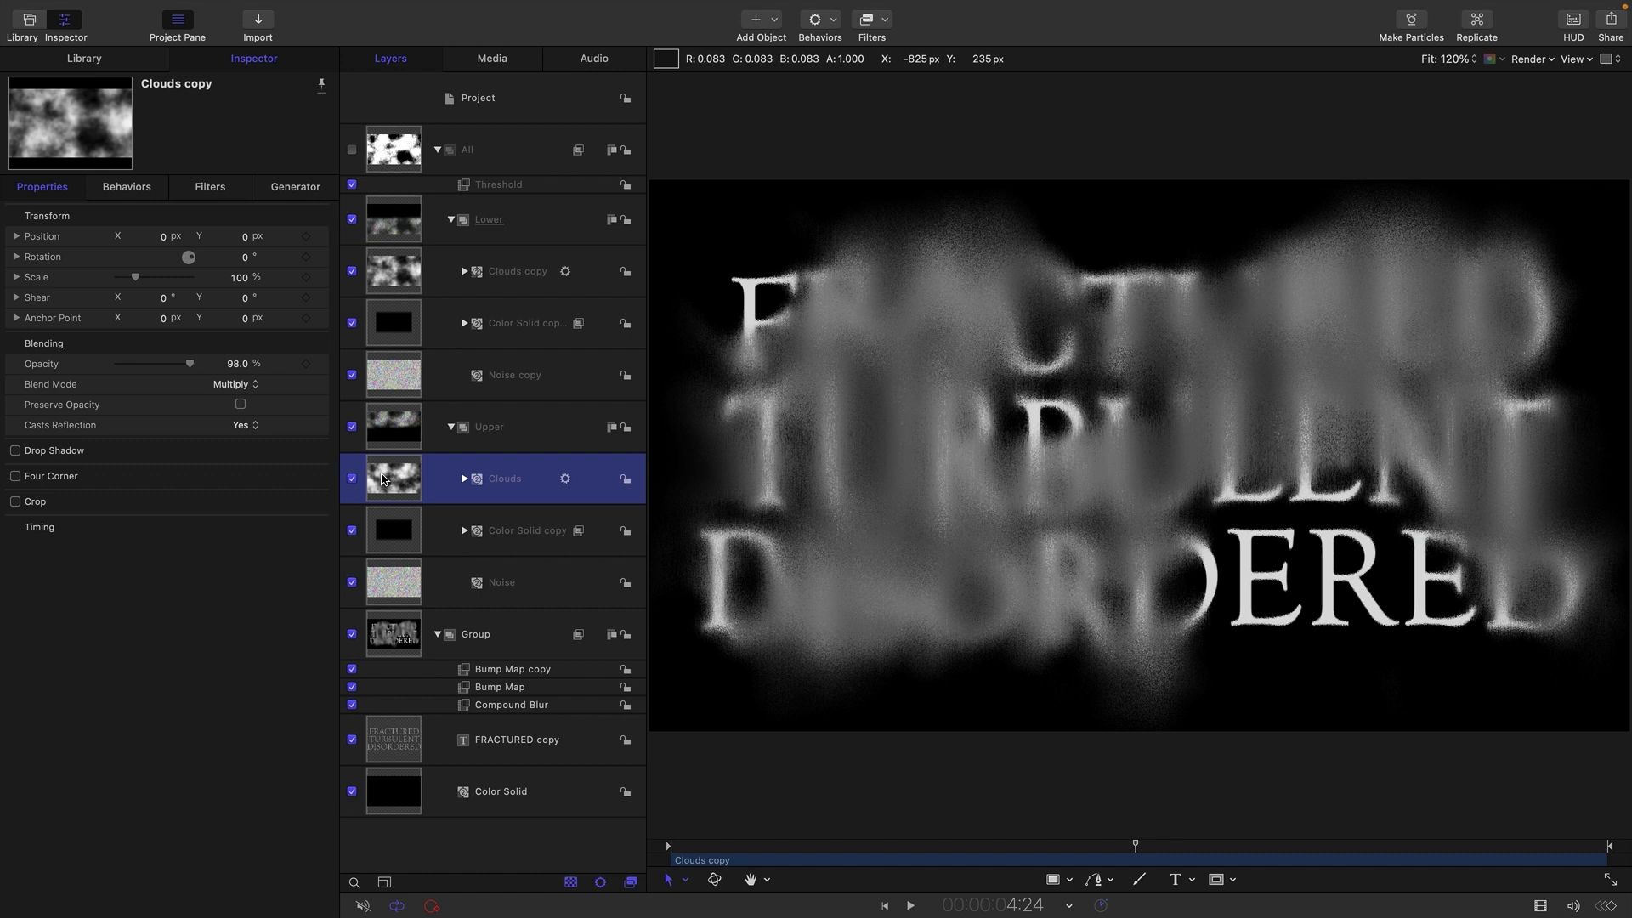
pyautogui.click(234, 364)
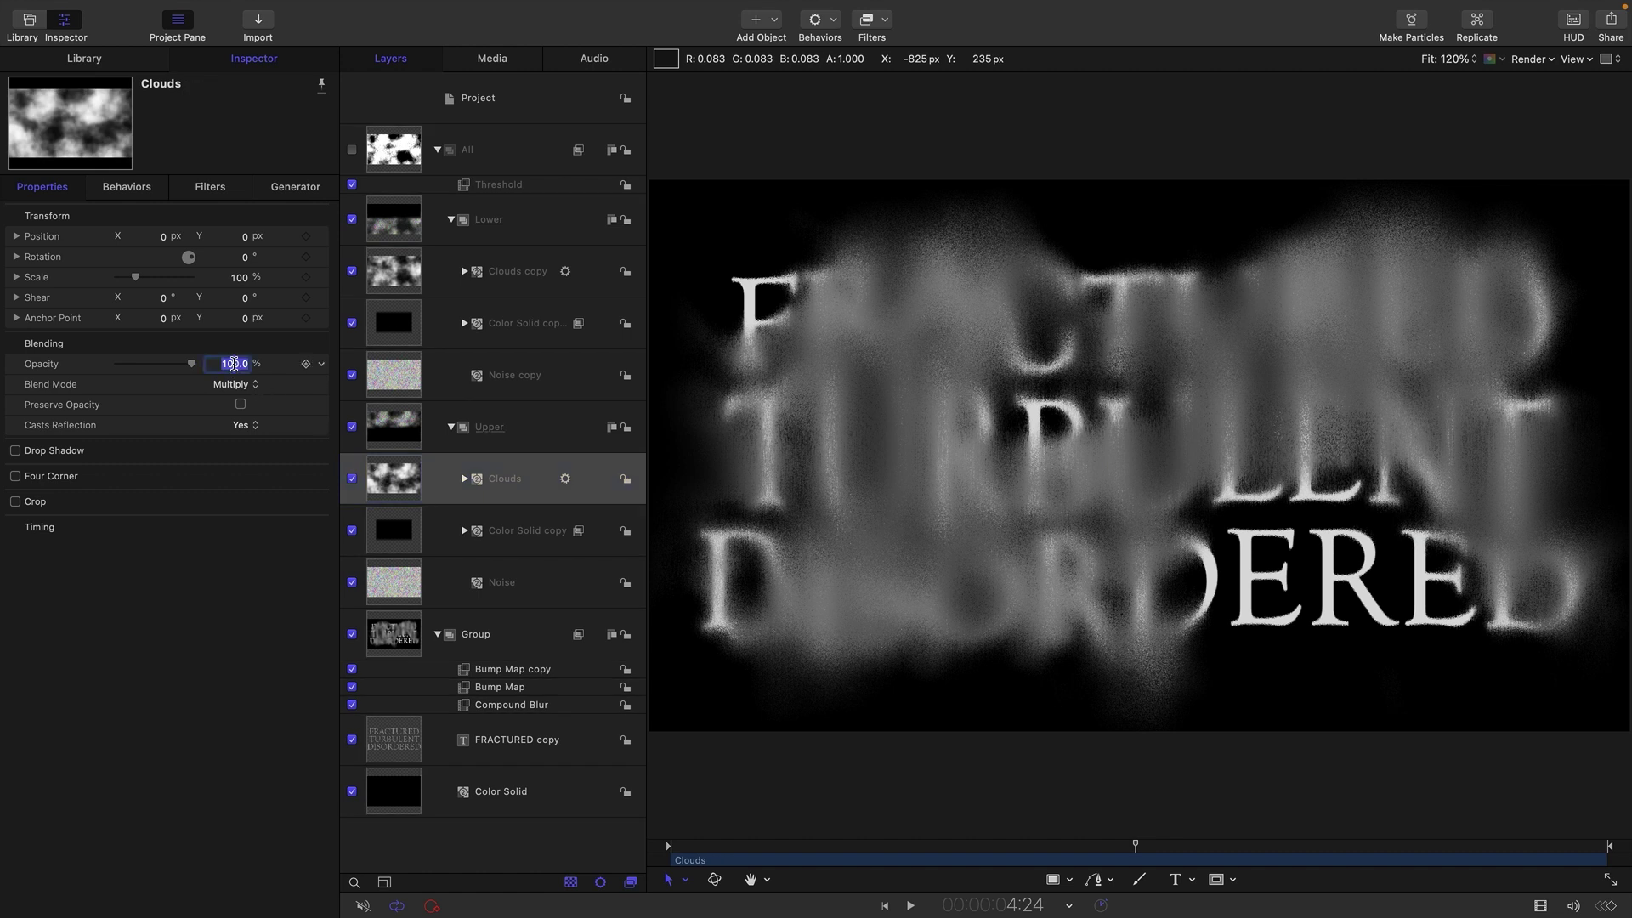
pyautogui.click(910, 906)
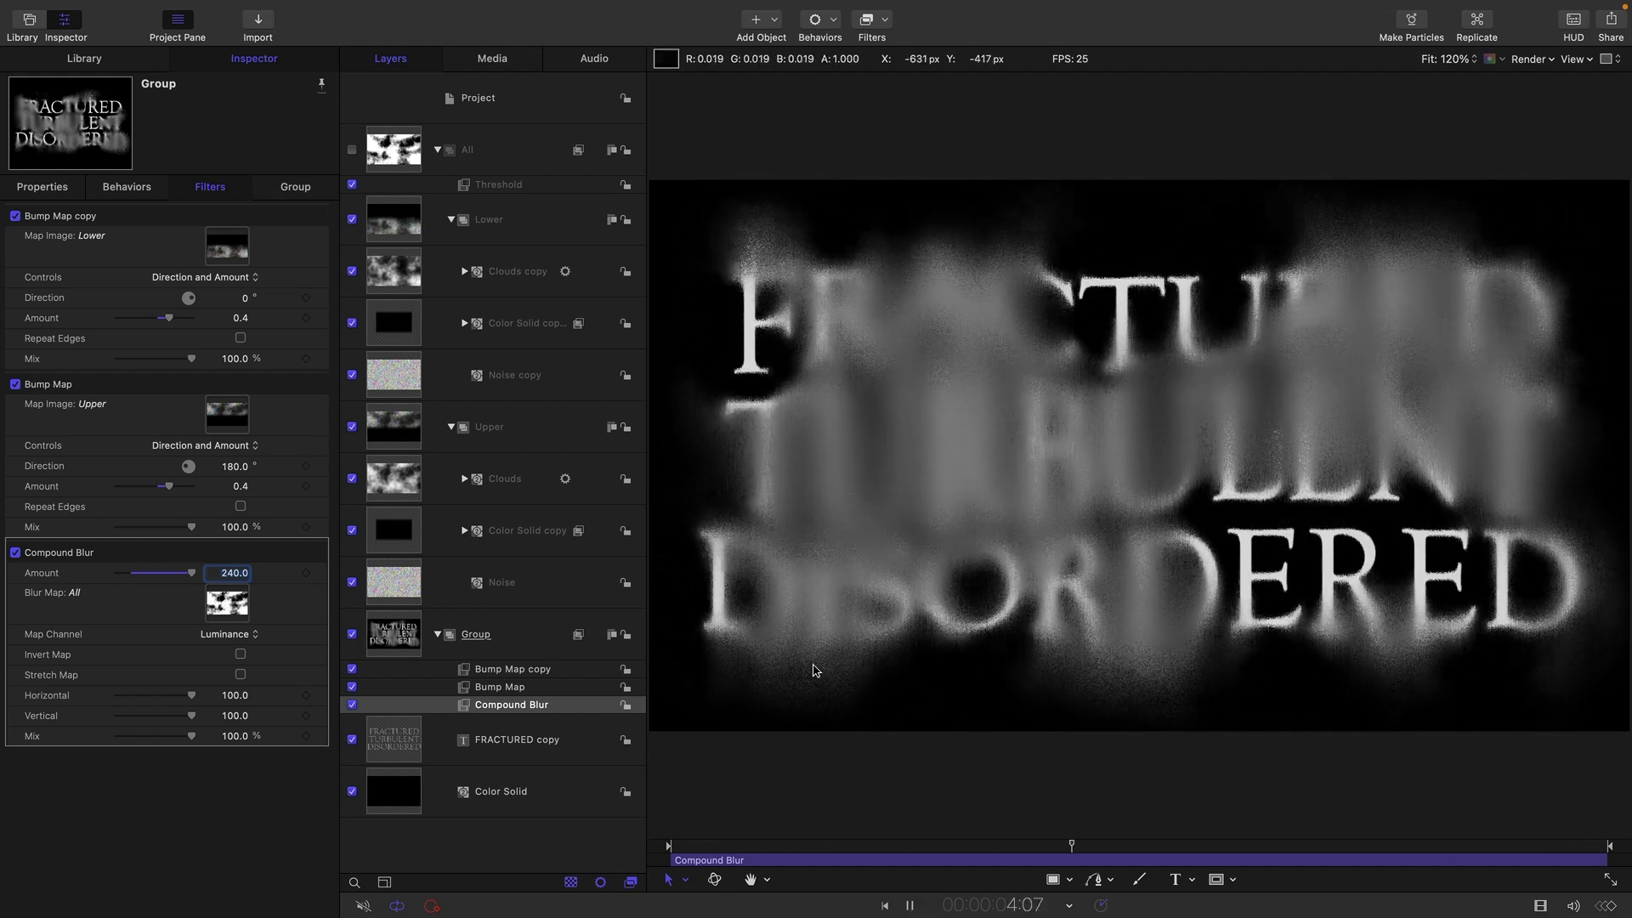
# Stop playback and add a Vignette filter to the text Group.
pyautogui.click(911, 906)
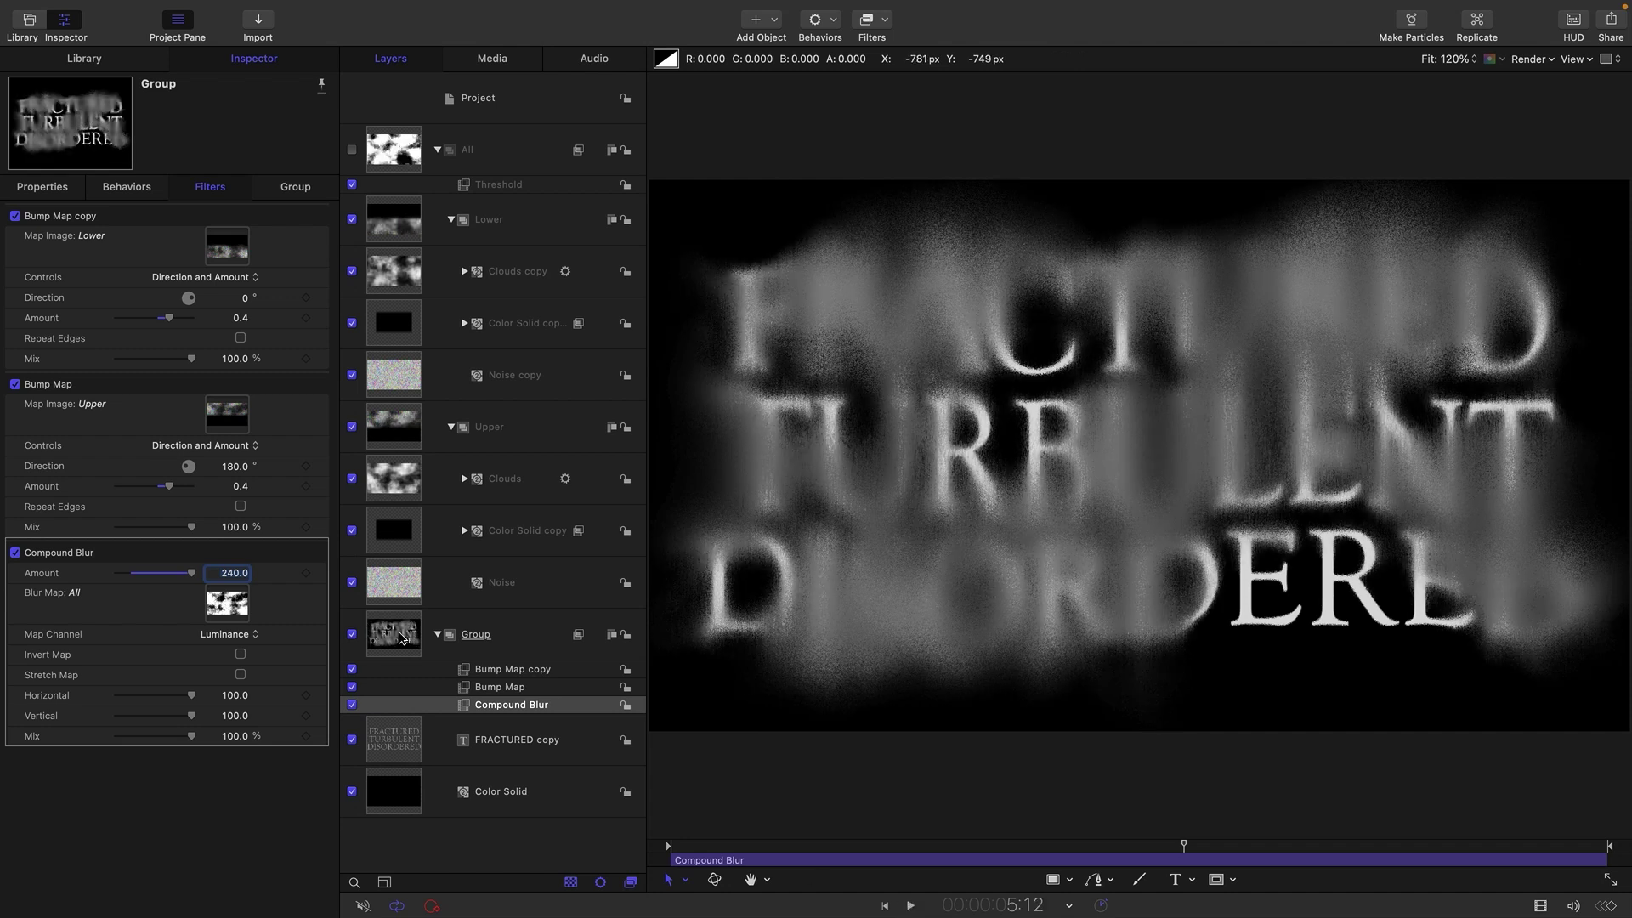
pyautogui.click(401, 638)
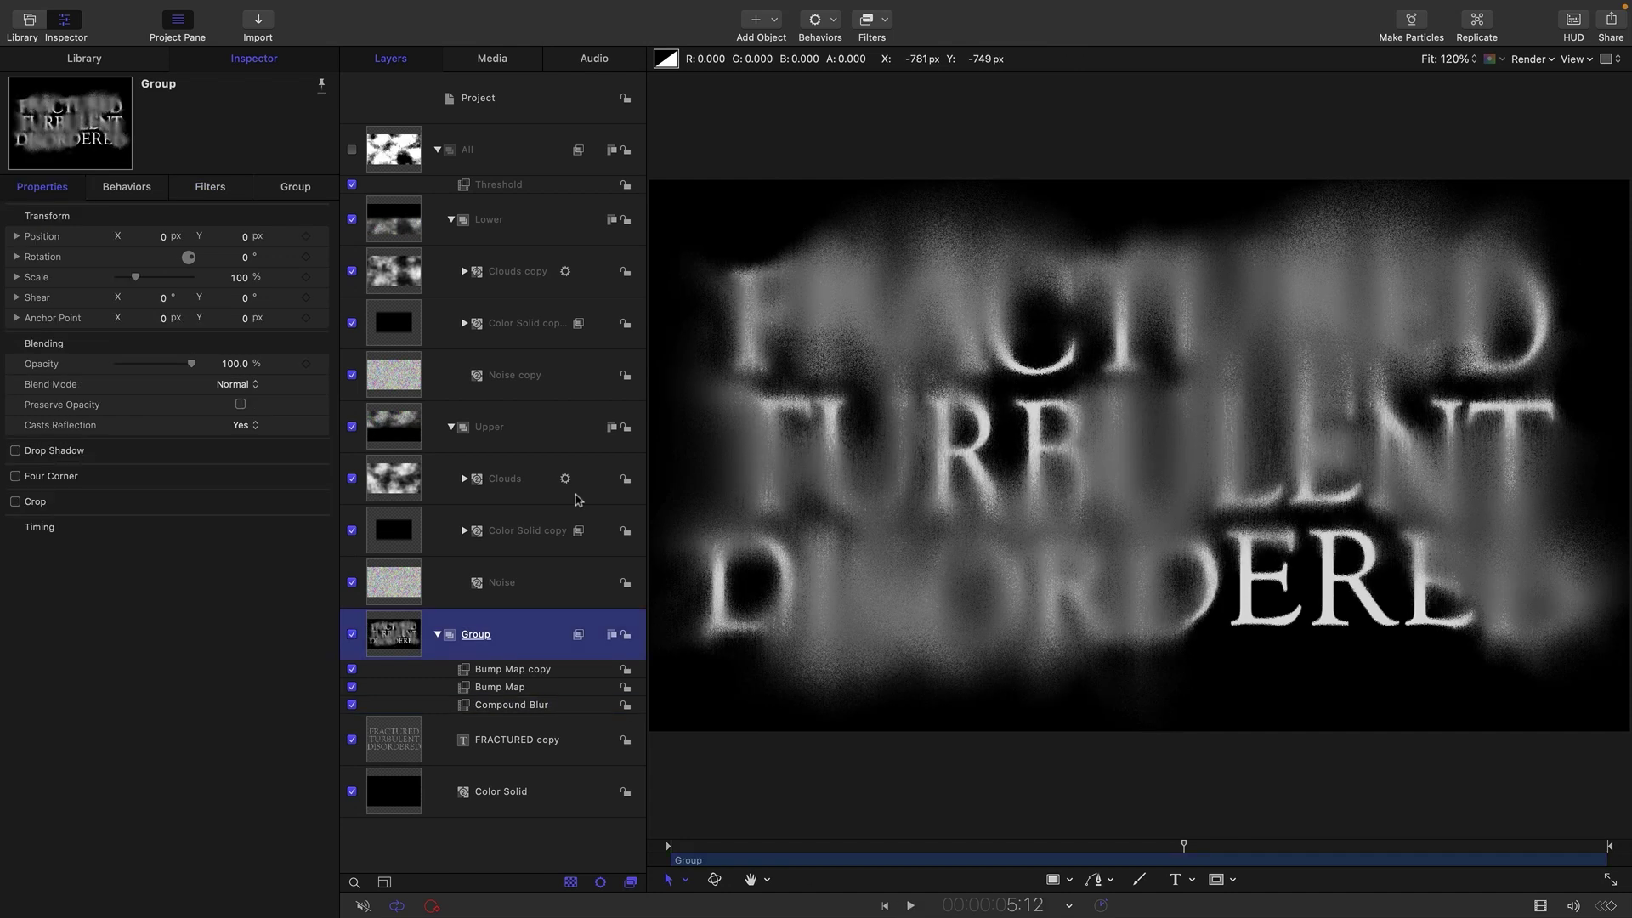
pyautogui.click(884, 25)
pyautogui.moveTo(903, 474)
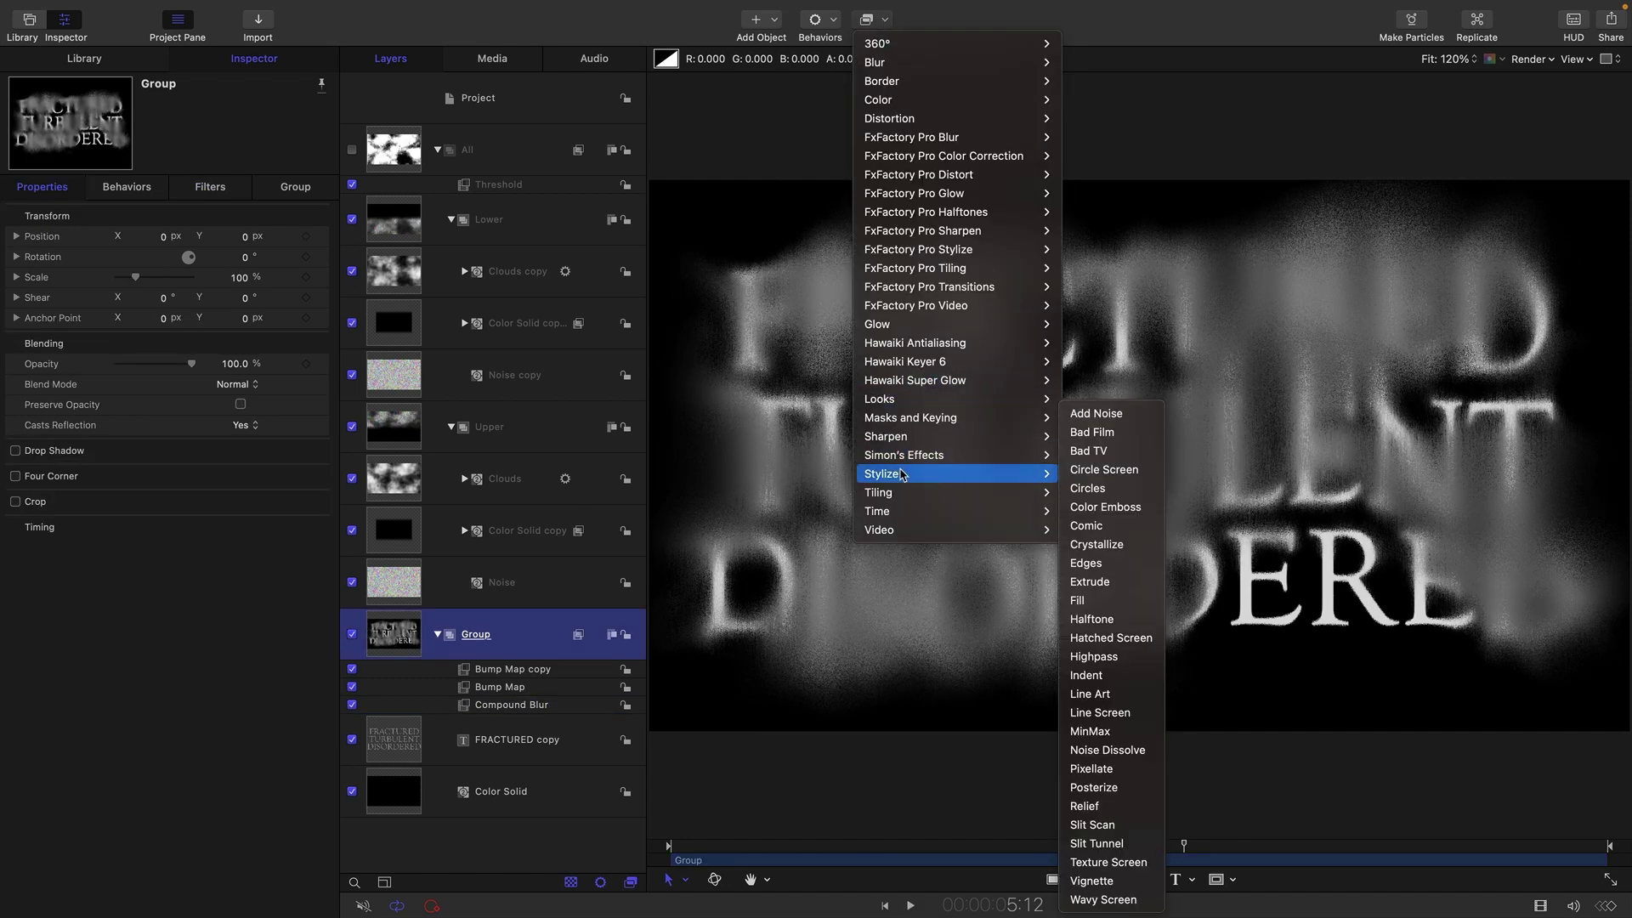
pyautogui.click(1092, 881)
# Set vignette size 1.5, blur amount 16 and darken 0.44, comparing it on and off.
pyautogui.moveTo(146, 236); pyautogui.dragTo(344, 255)
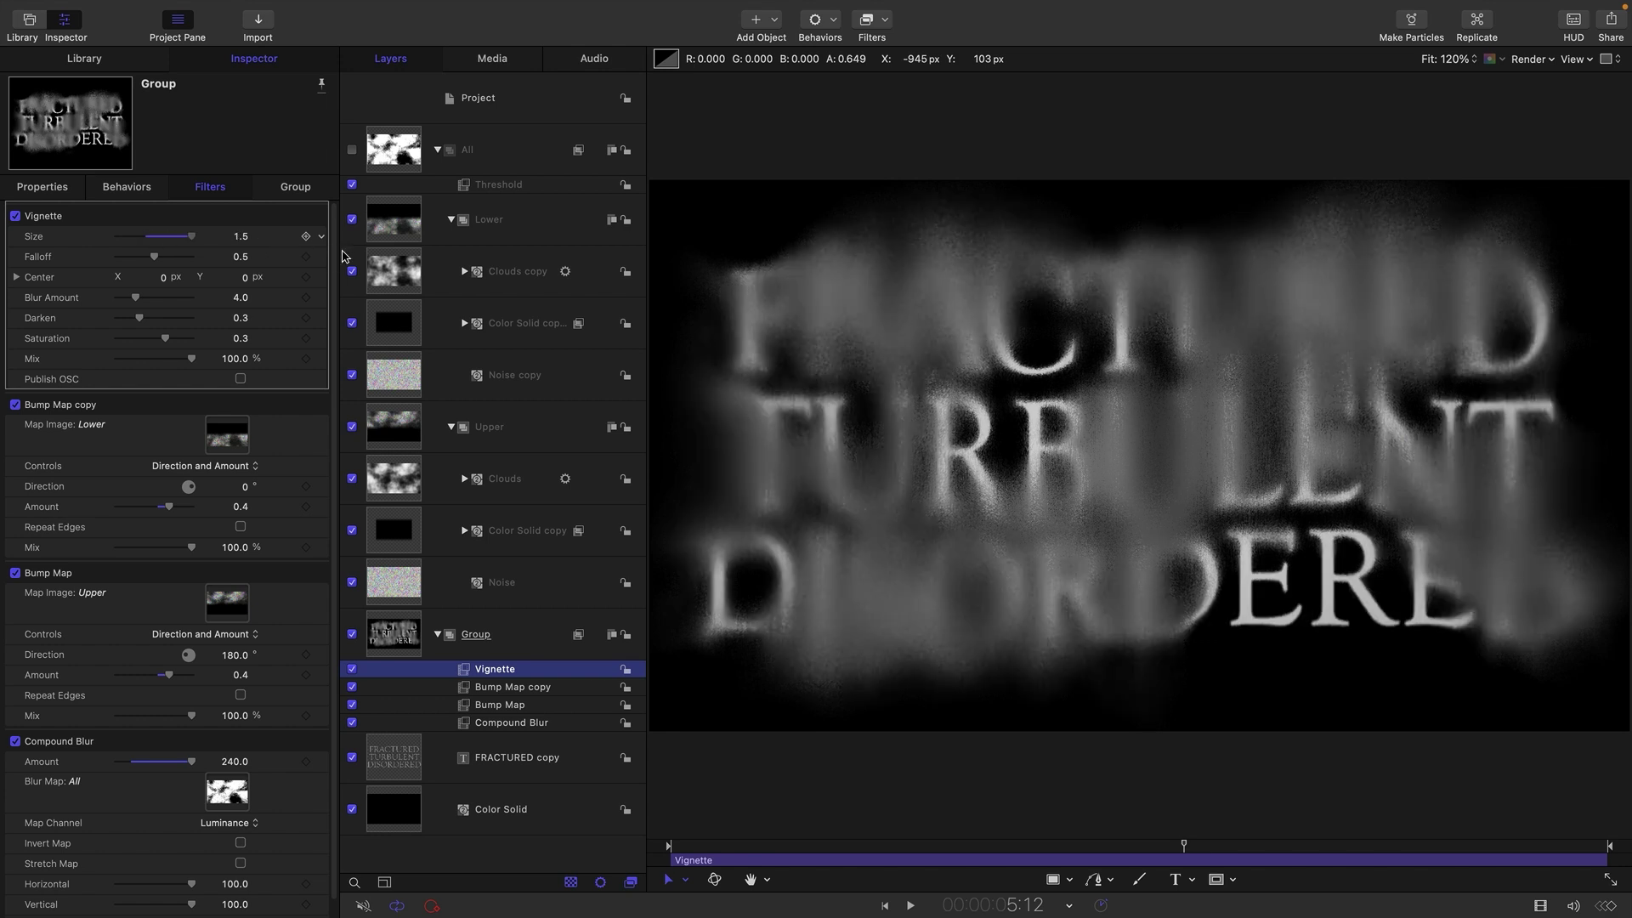
pyautogui.moveTo(135, 297); pyautogui.dragTo(403, 321)
pyautogui.moveTo(141, 324); pyautogui.dragTo(146, 321)
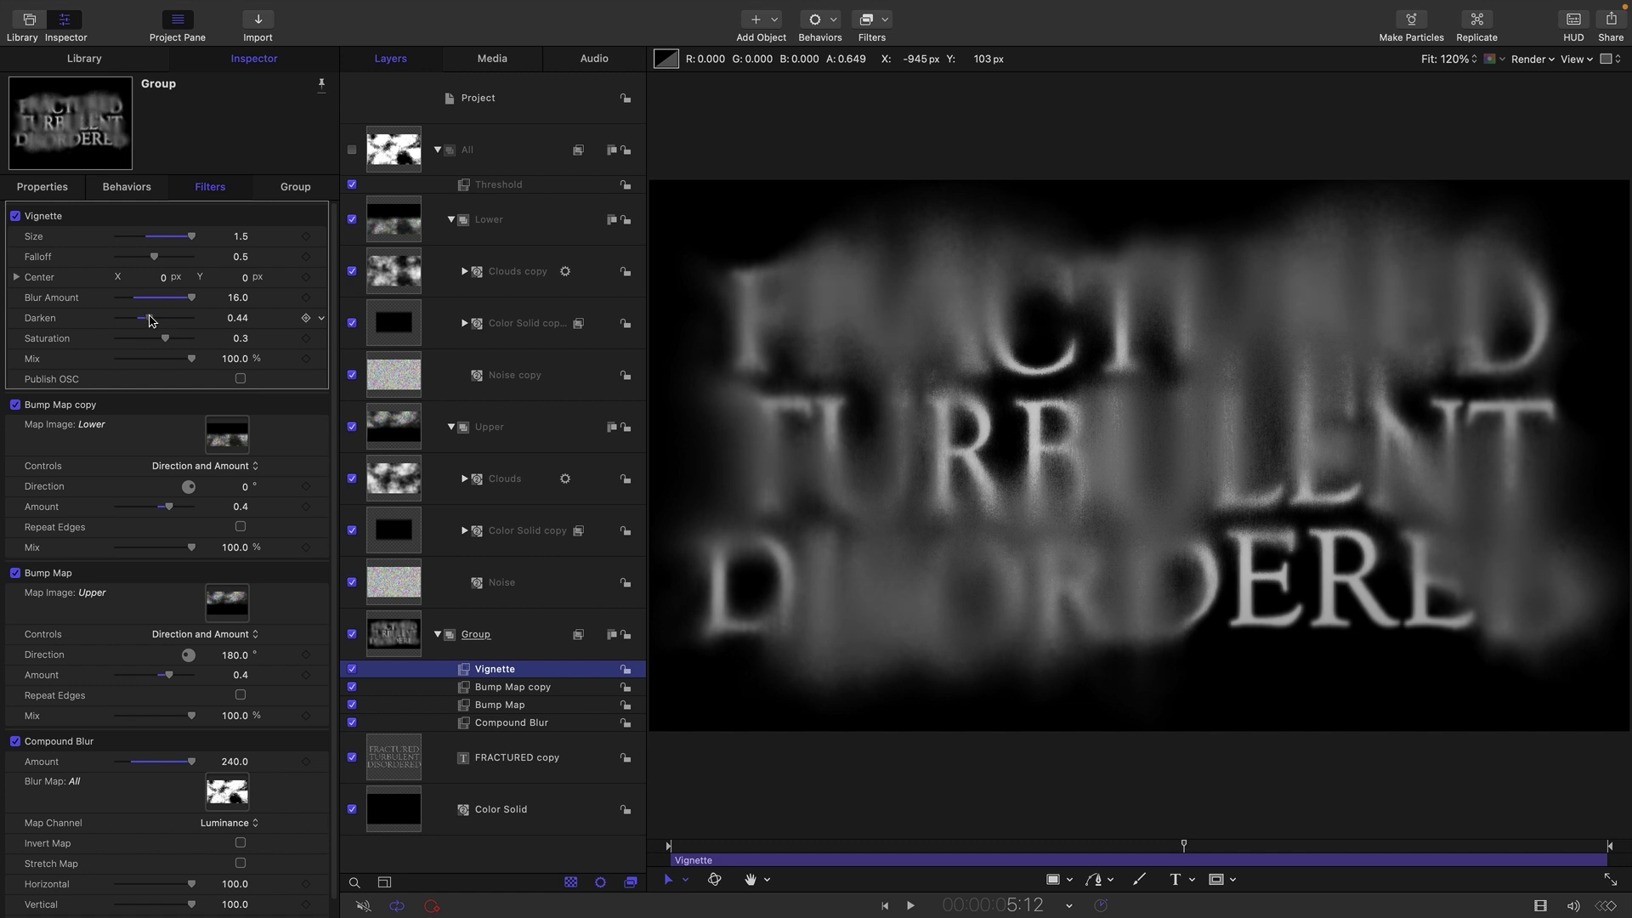
pyautogui.click(353, 669)
pyautogui.click(352, 669)
pyautogui.click(353, 669)
pyautogui.click(353, 669)
# Add a Levels filter to the text Group.
pyautogui.click(884, 25)
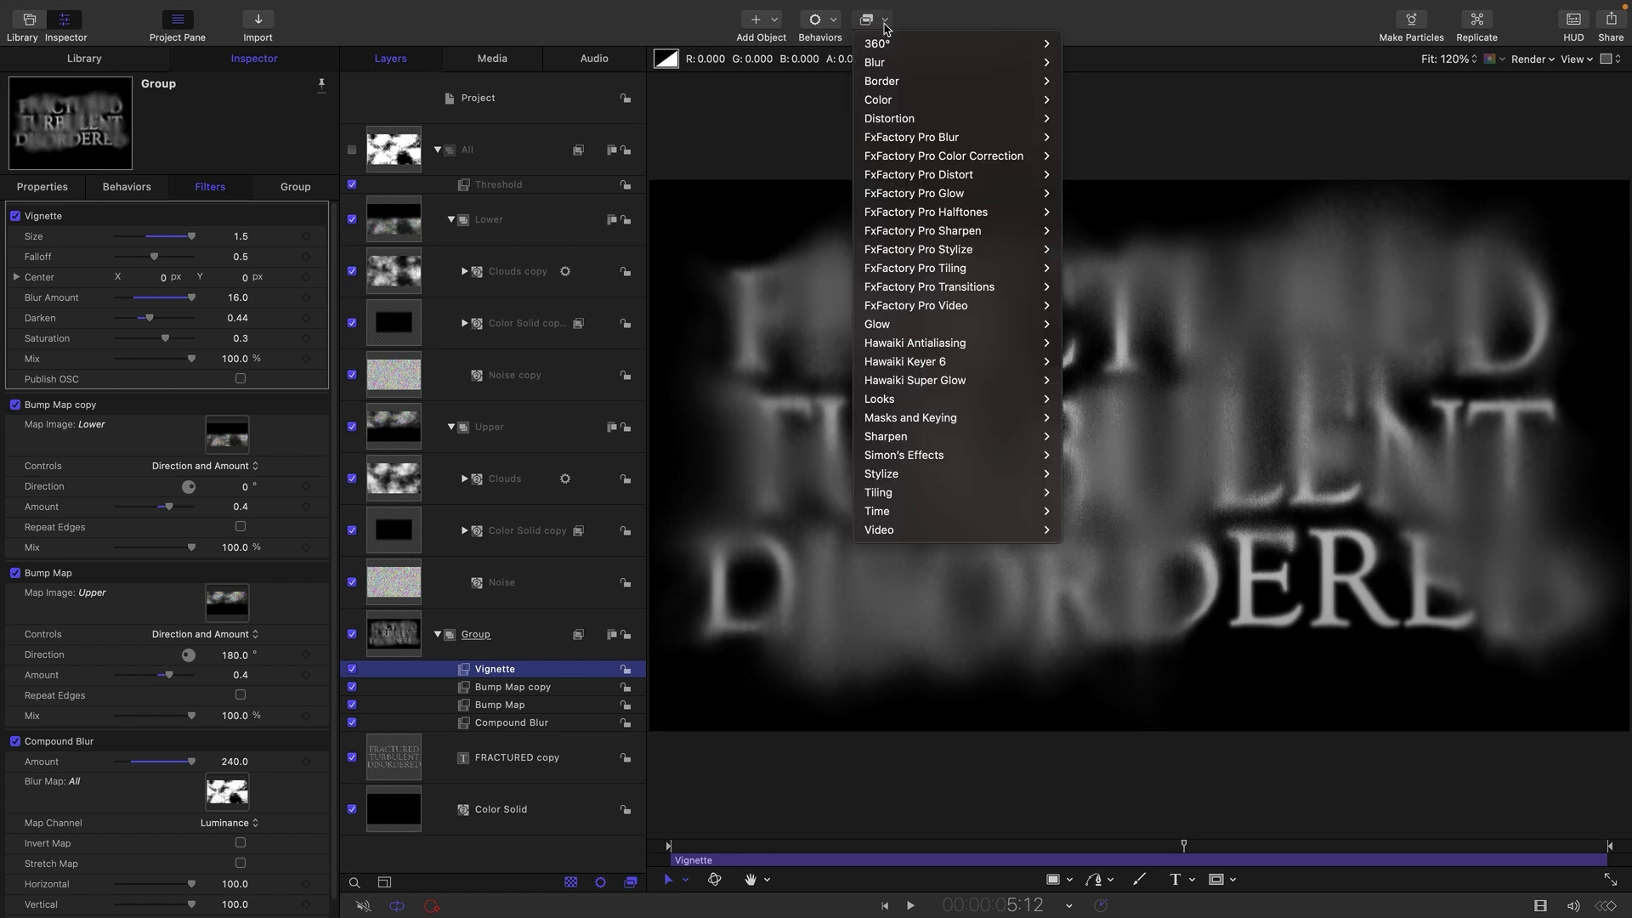
pyautogui.moveTo(936, 107)
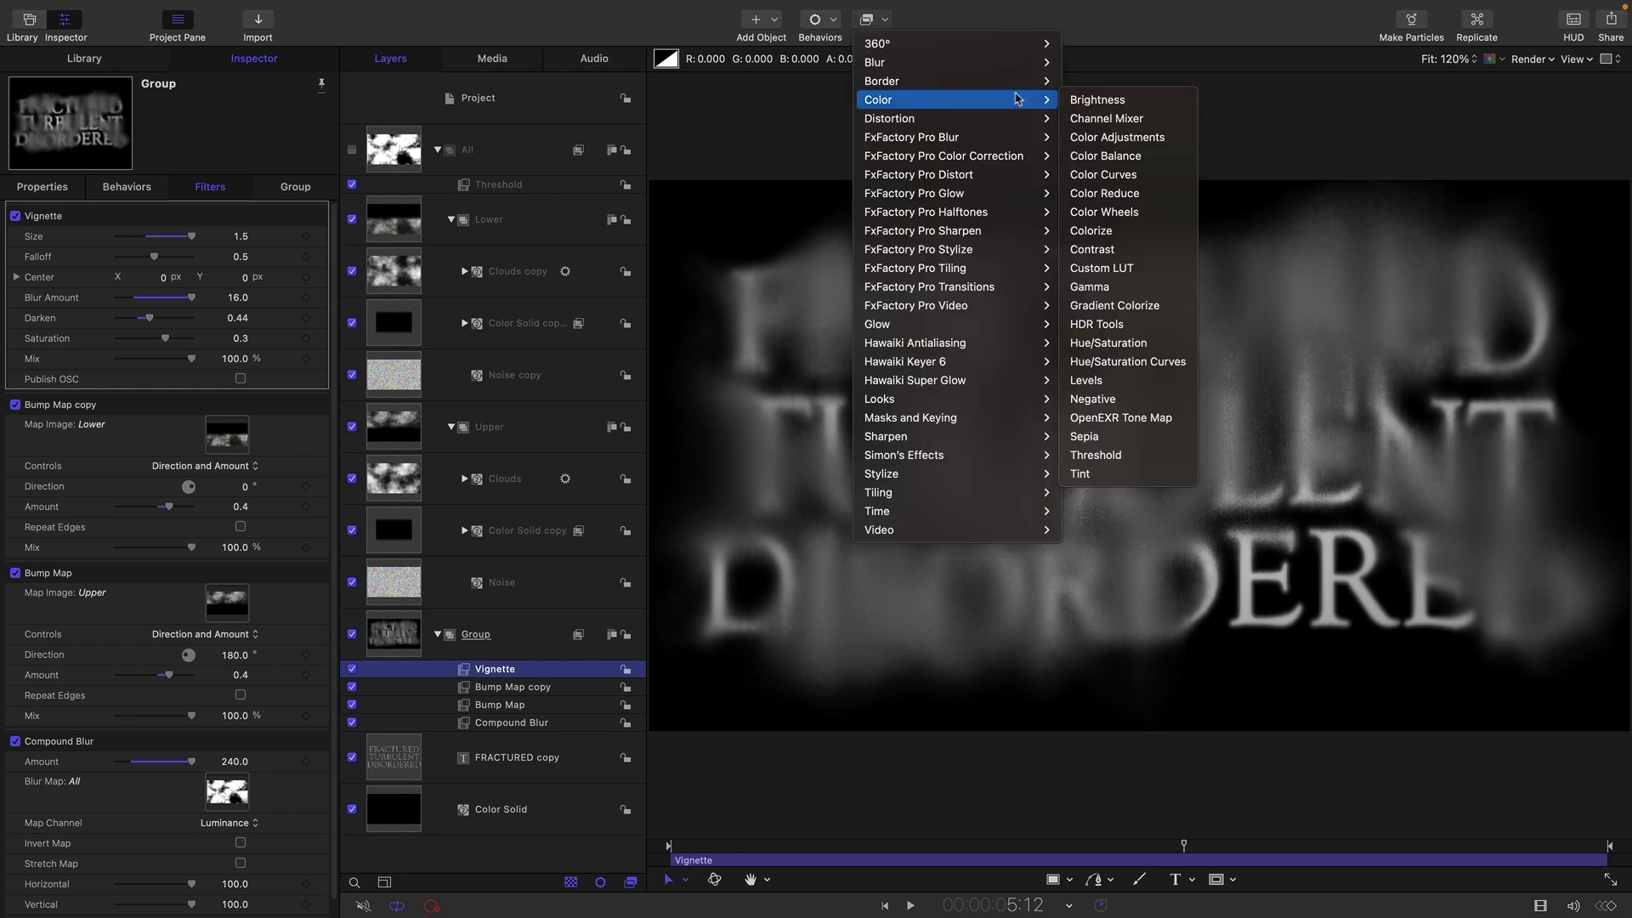
pyautogui.click(1122, 386)
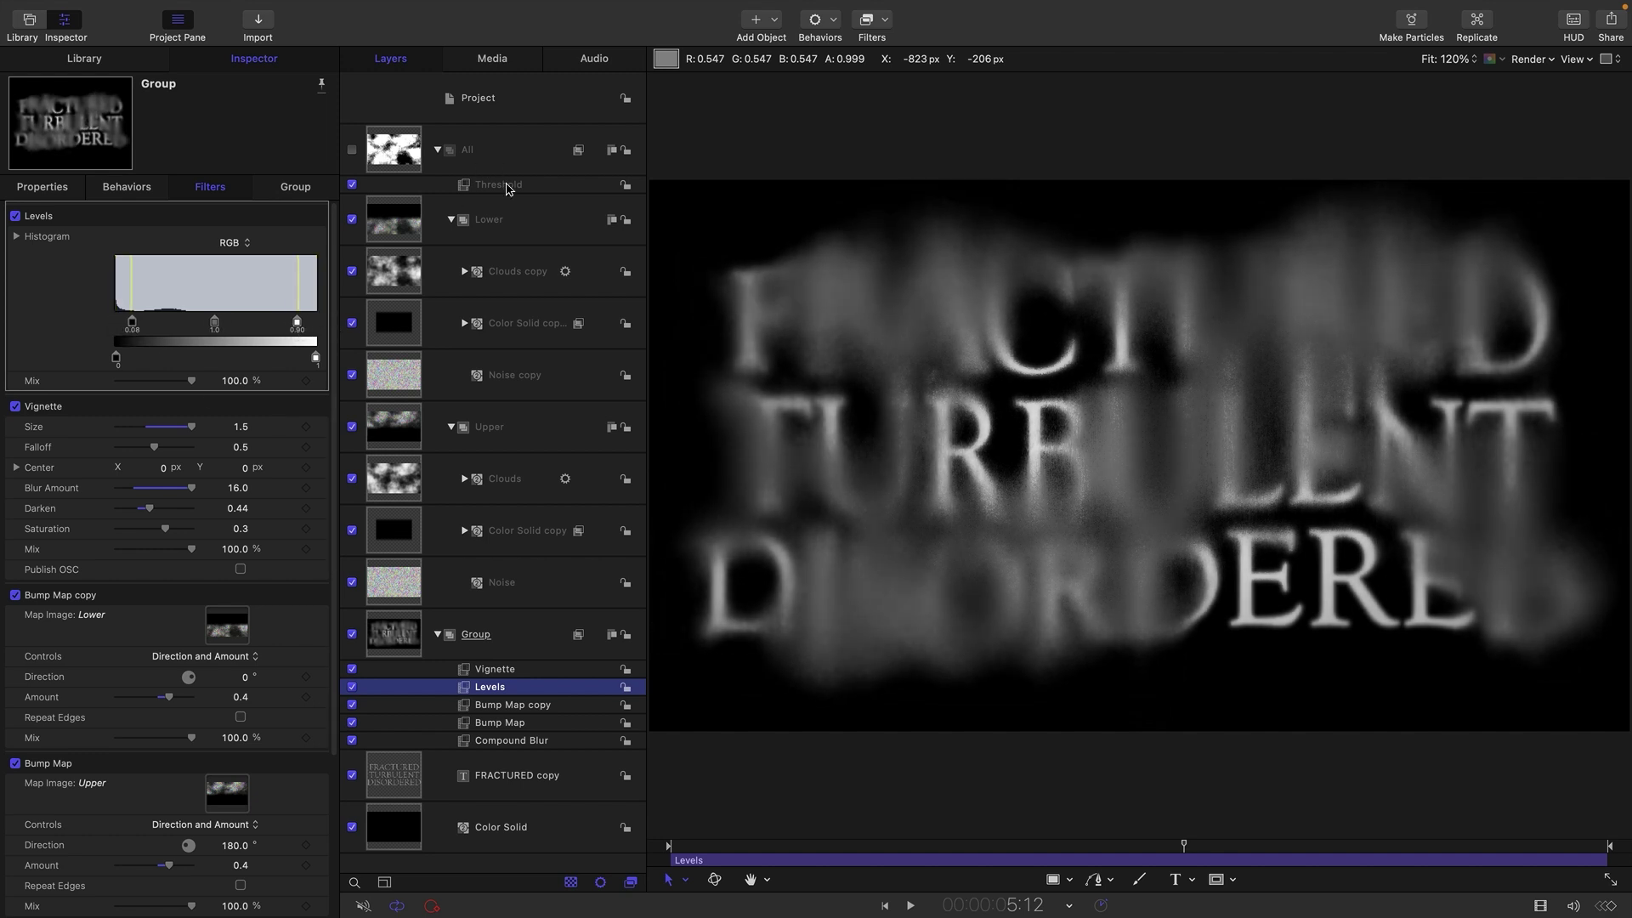
# Lower the All group's Threshold value to 0.05.
pyautogui.click(509, 186)
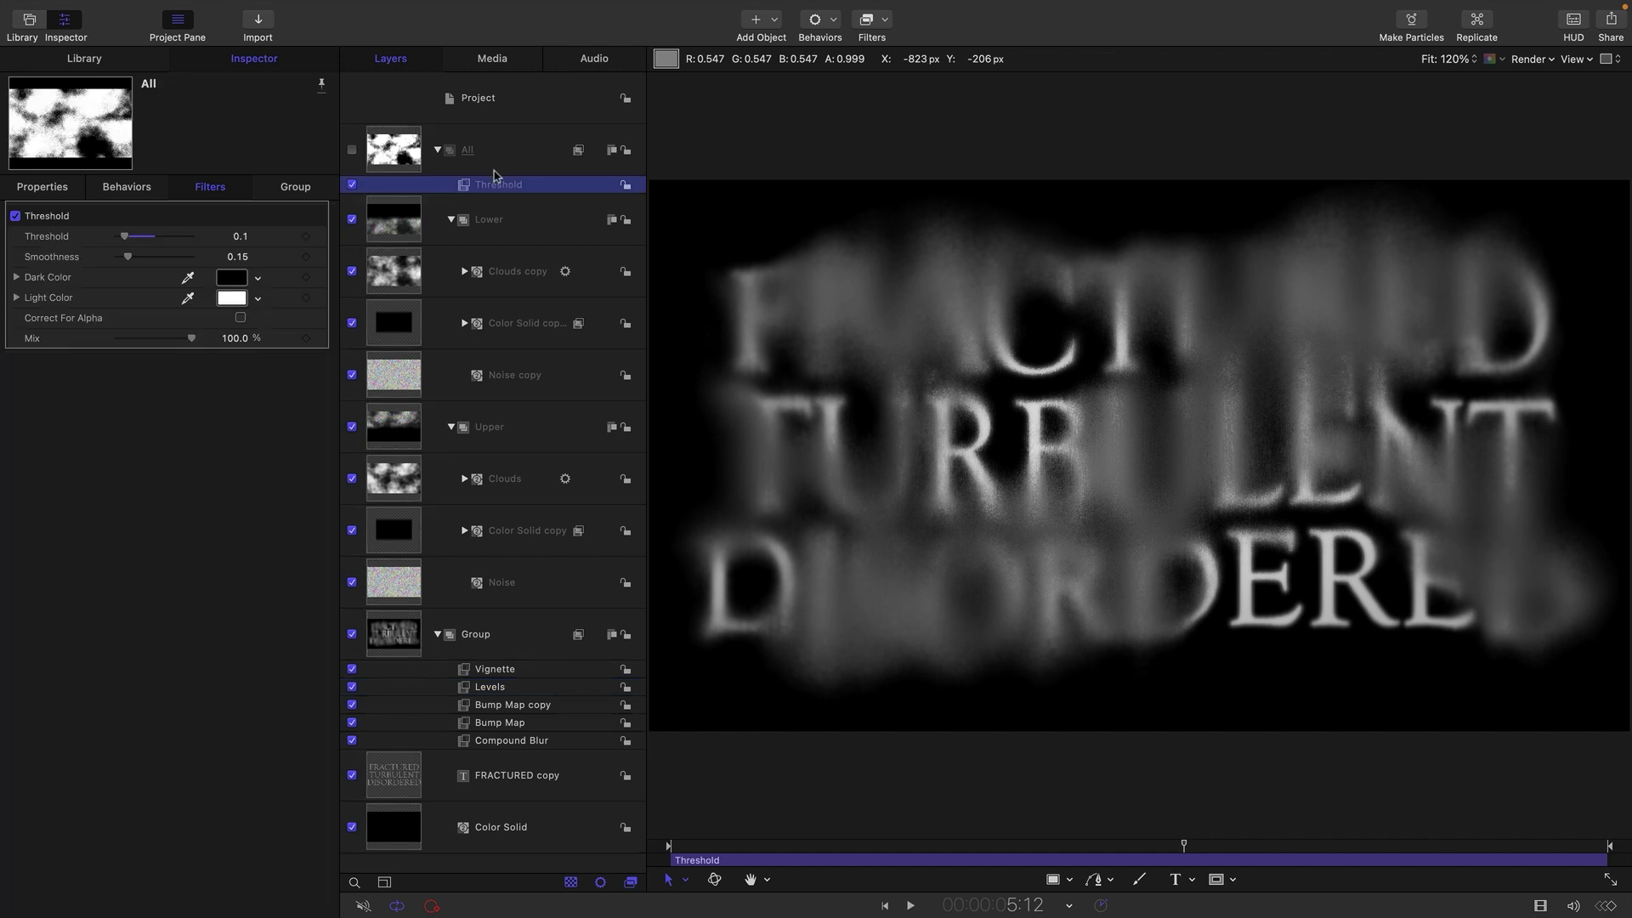
pyautogui.click(240, 236)
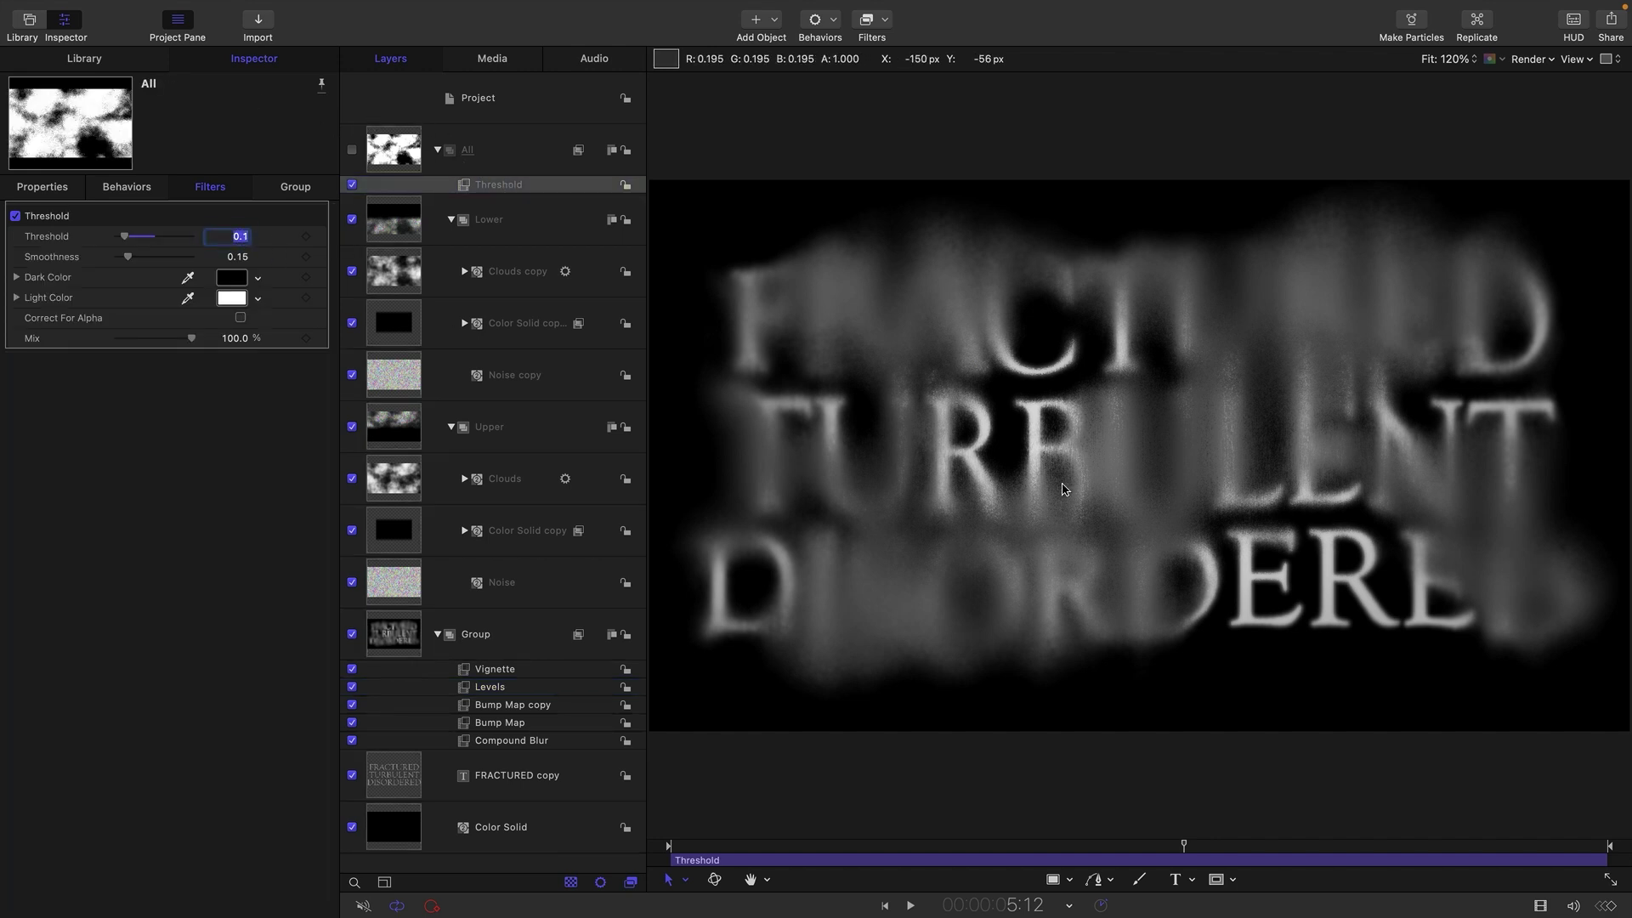
pyautogui.write('.05')
pyautogui.press('Return')
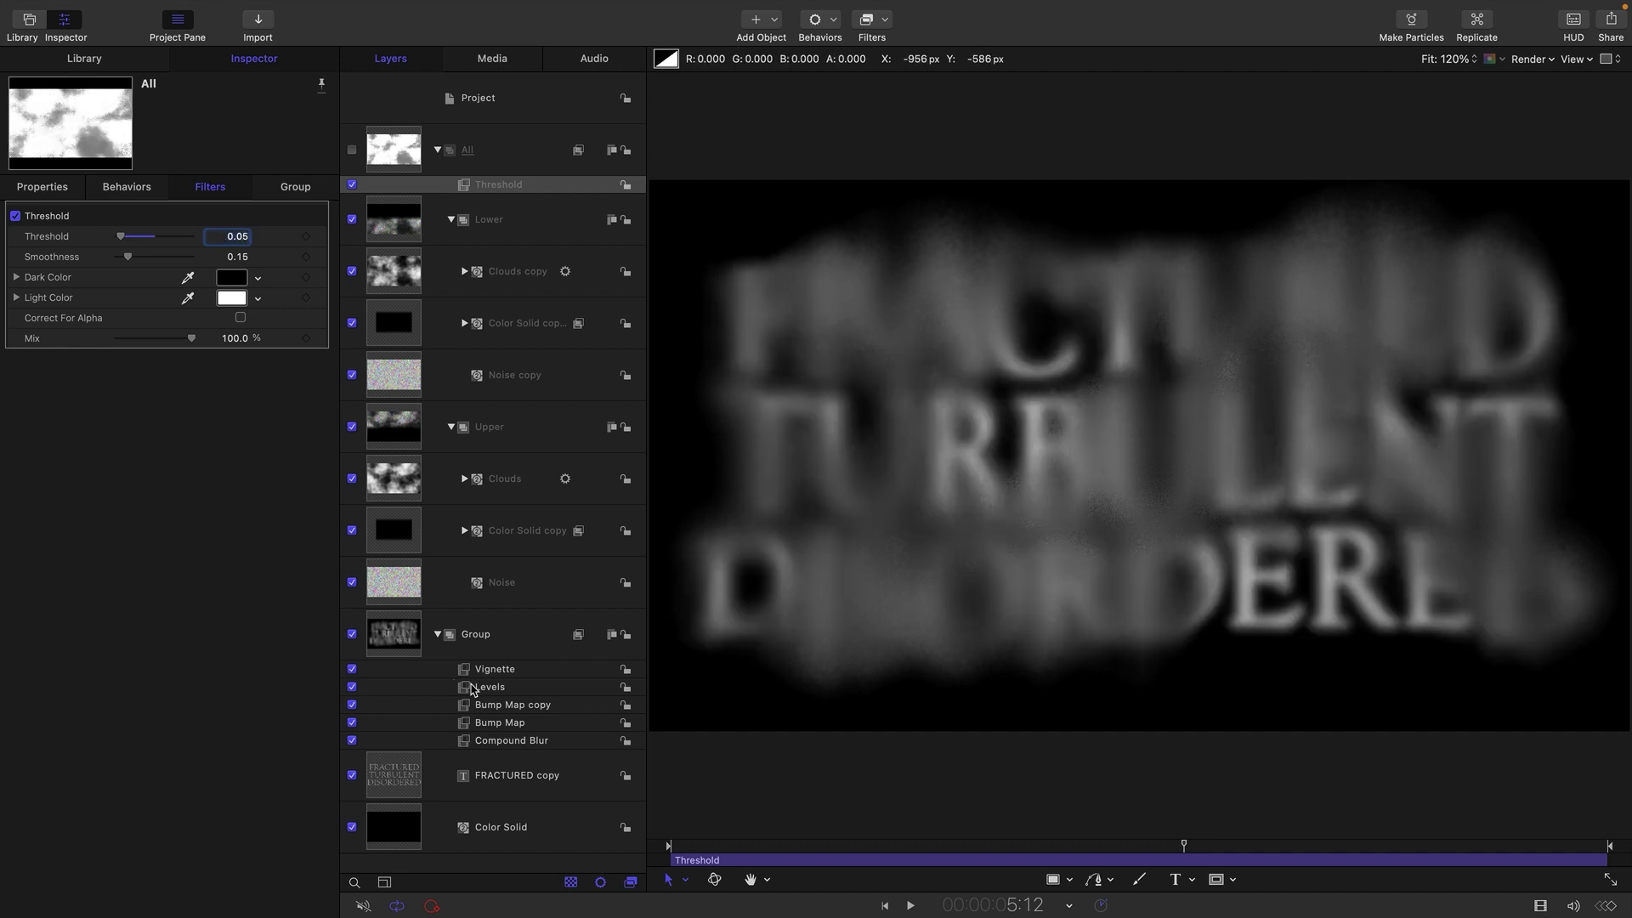
# Set the Levels black point to 0.23 and white point to 0.71, then play the preview.
pyautogui.click(490, 687)
pyautogui.moveTo(132, 324); pyautogui.dragTo(159, 332)
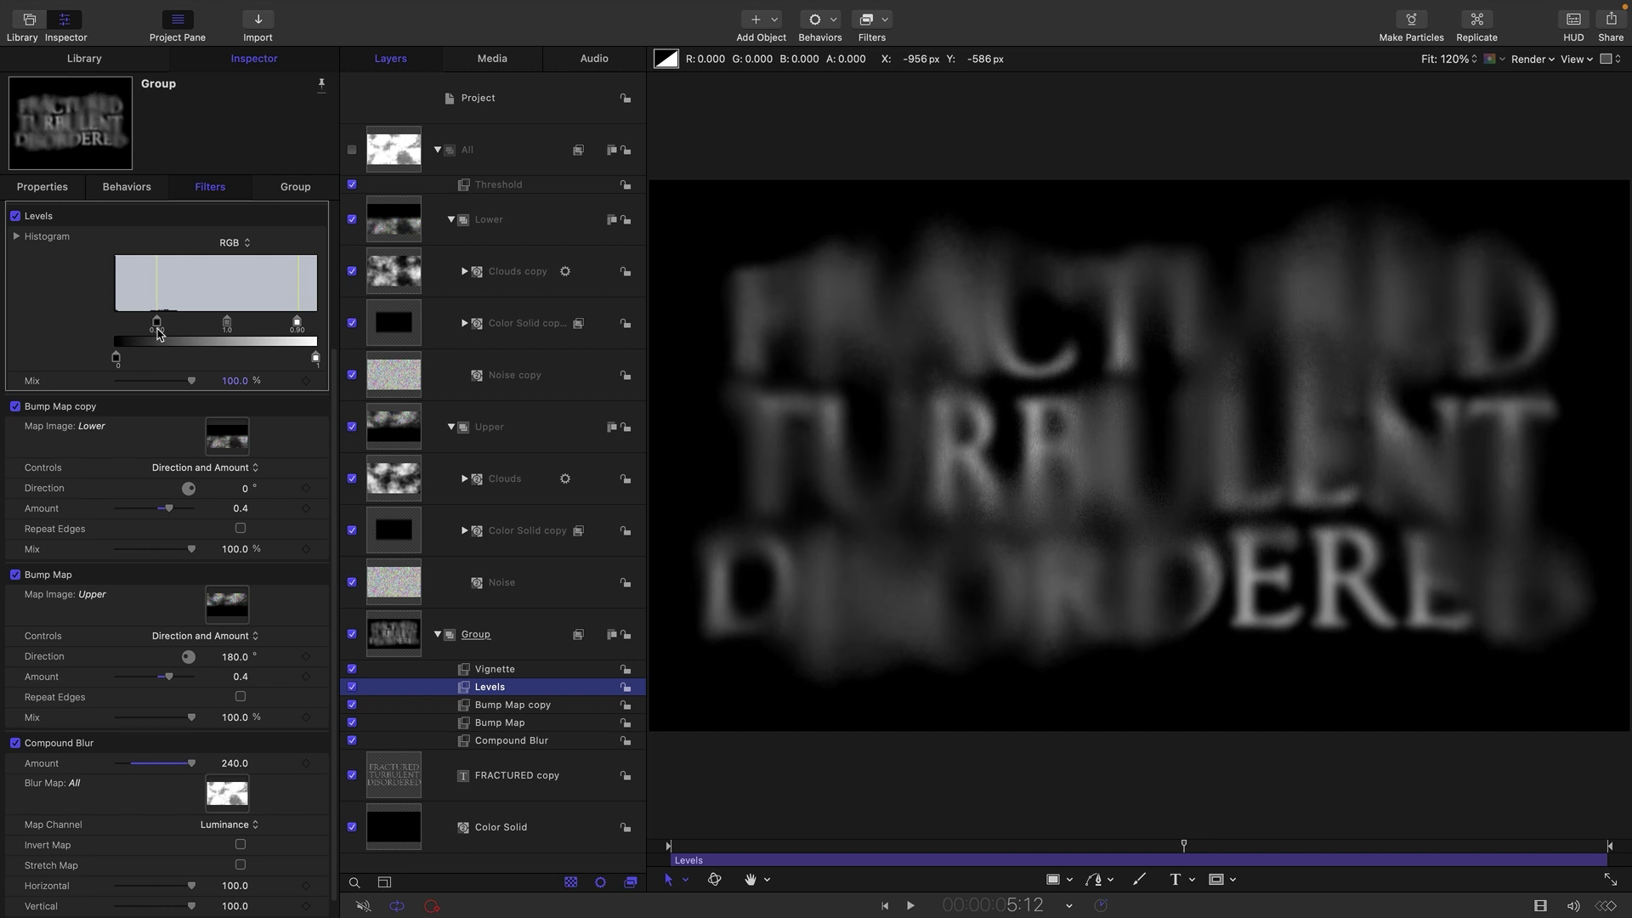
pyautogui.moveTo(302, 328); pyautogui.dragTo(260, 329)
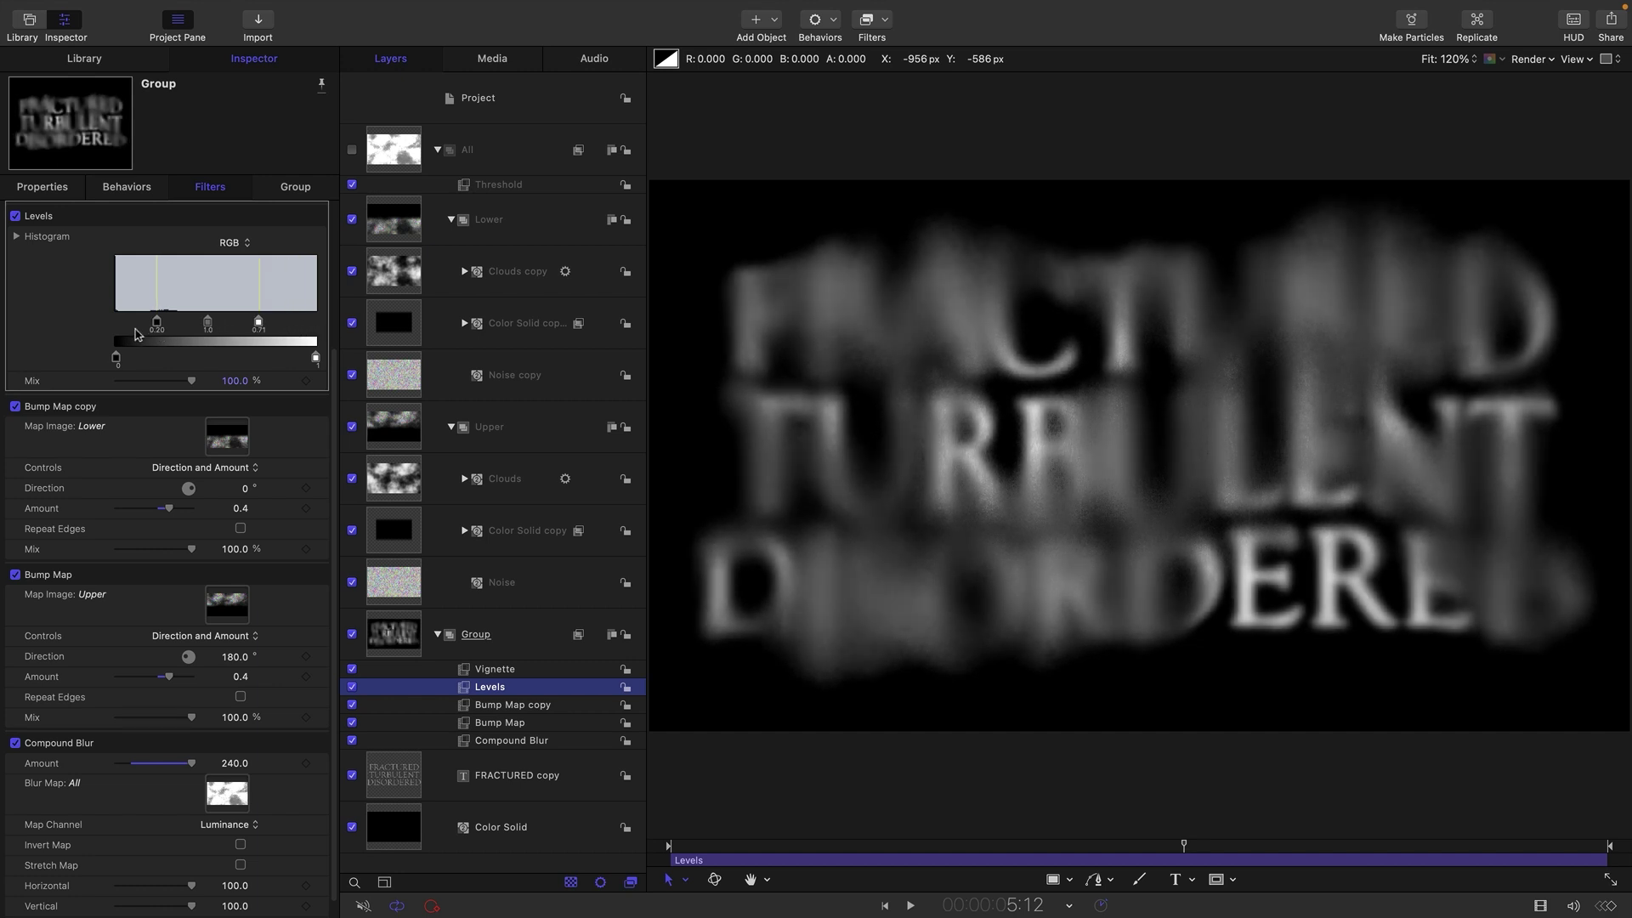
pyautogui.moveTo(157, 325); pyautogui.dragTo(164, 326)
pyautogui.click(911, 907)
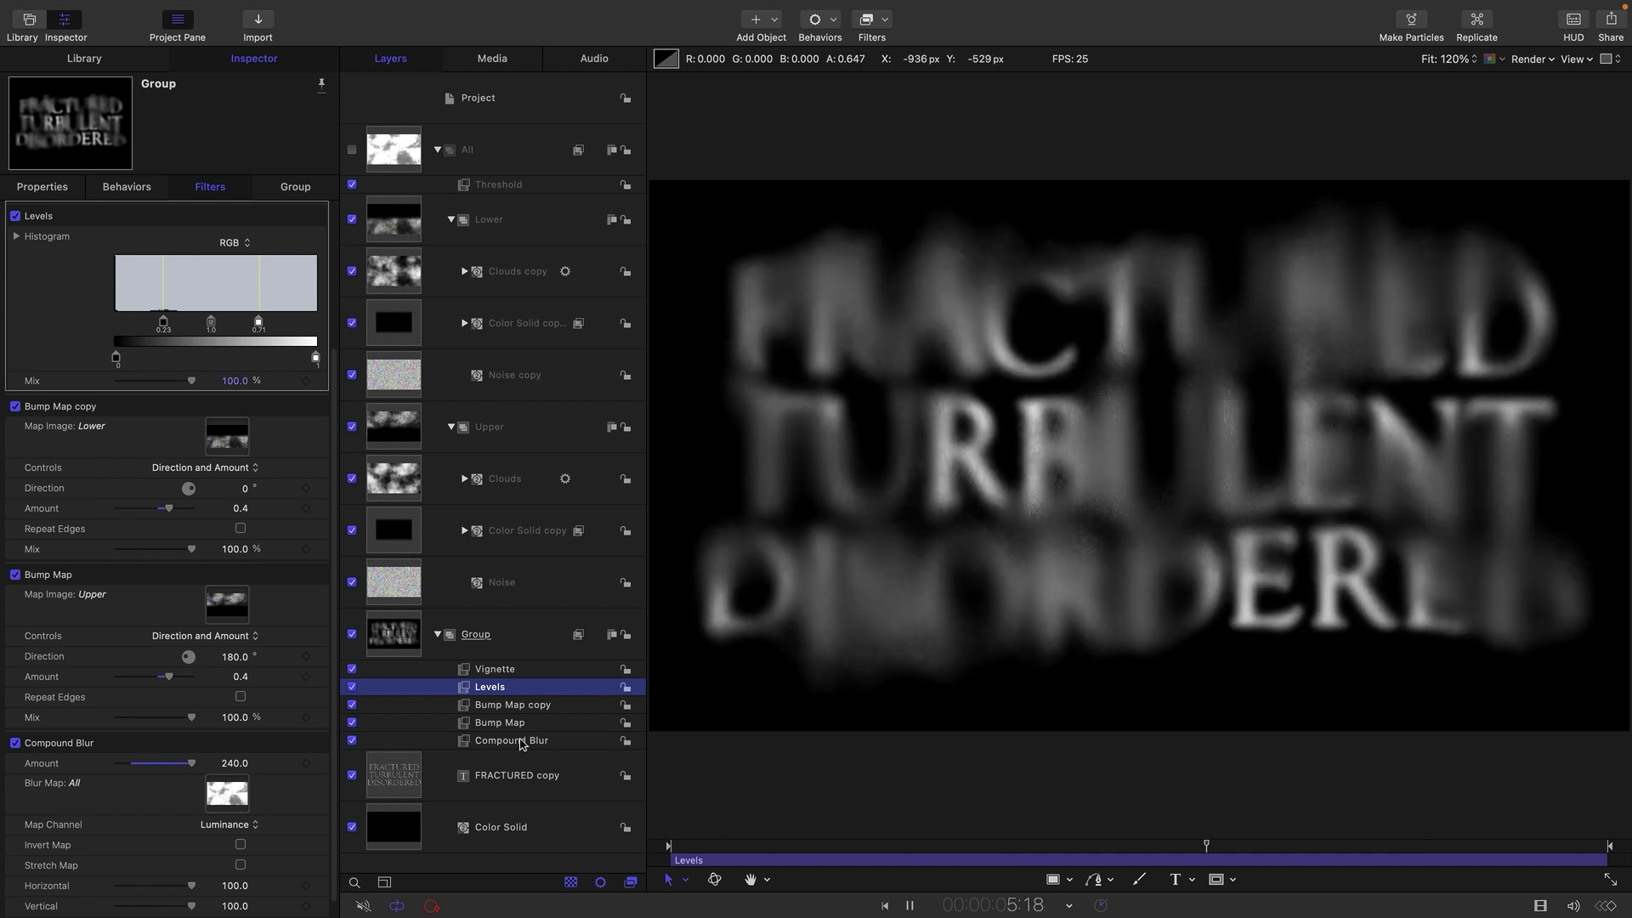
# Change the Compound Blur Amount to 180 and toggle the filter off and on to compare.
pyautogui.click(520, 741)
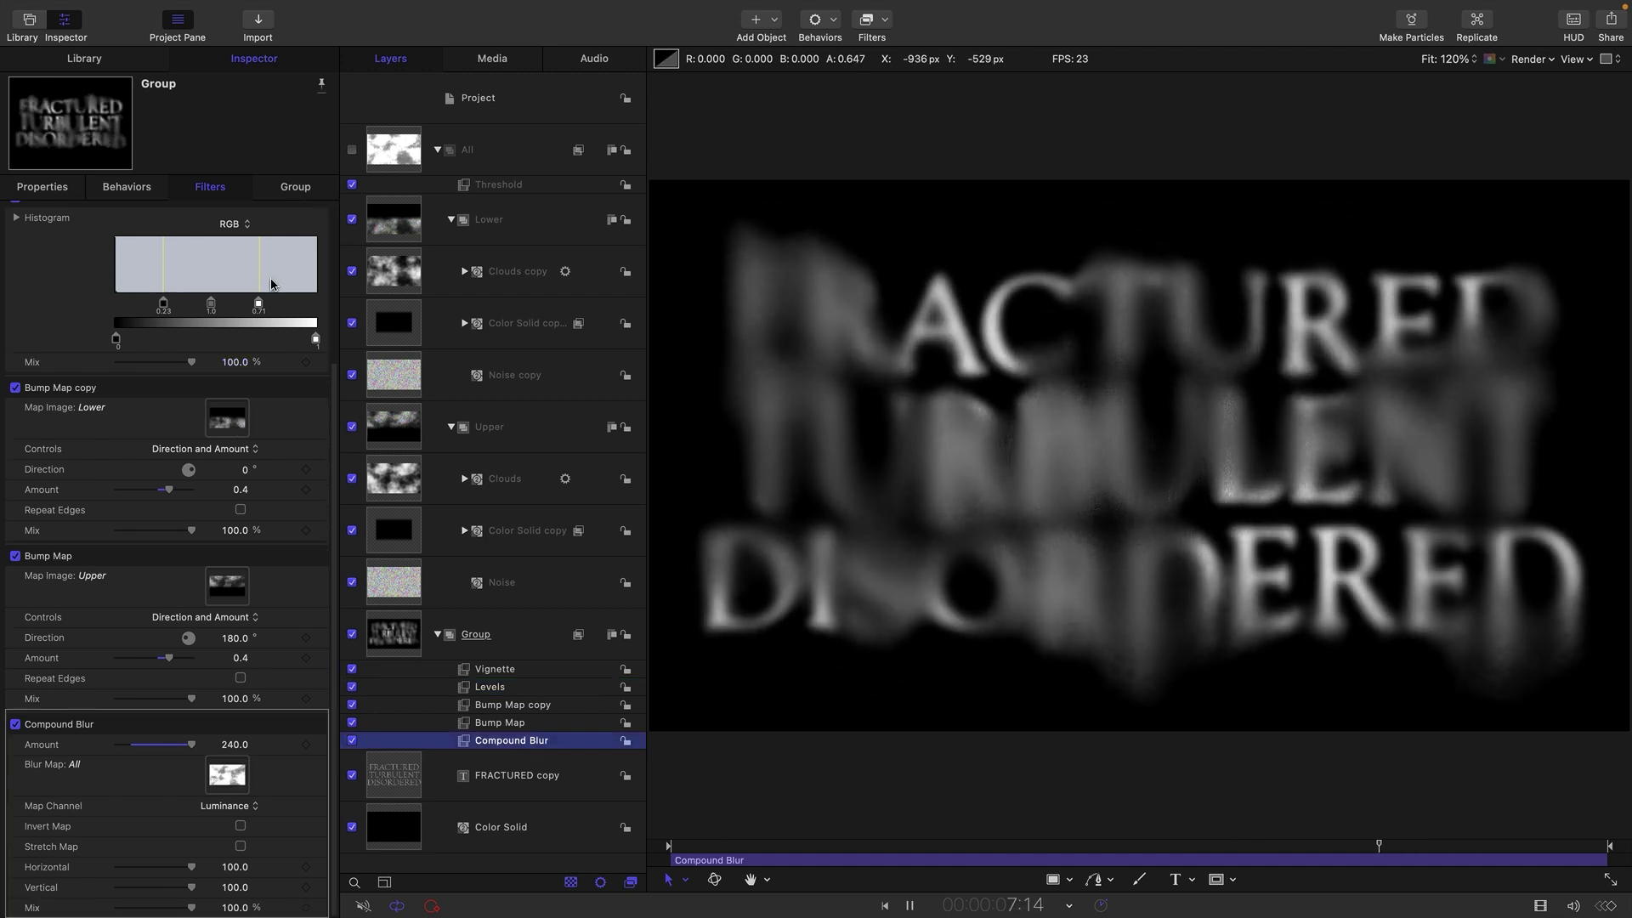
pyautogui.click(230, 745)
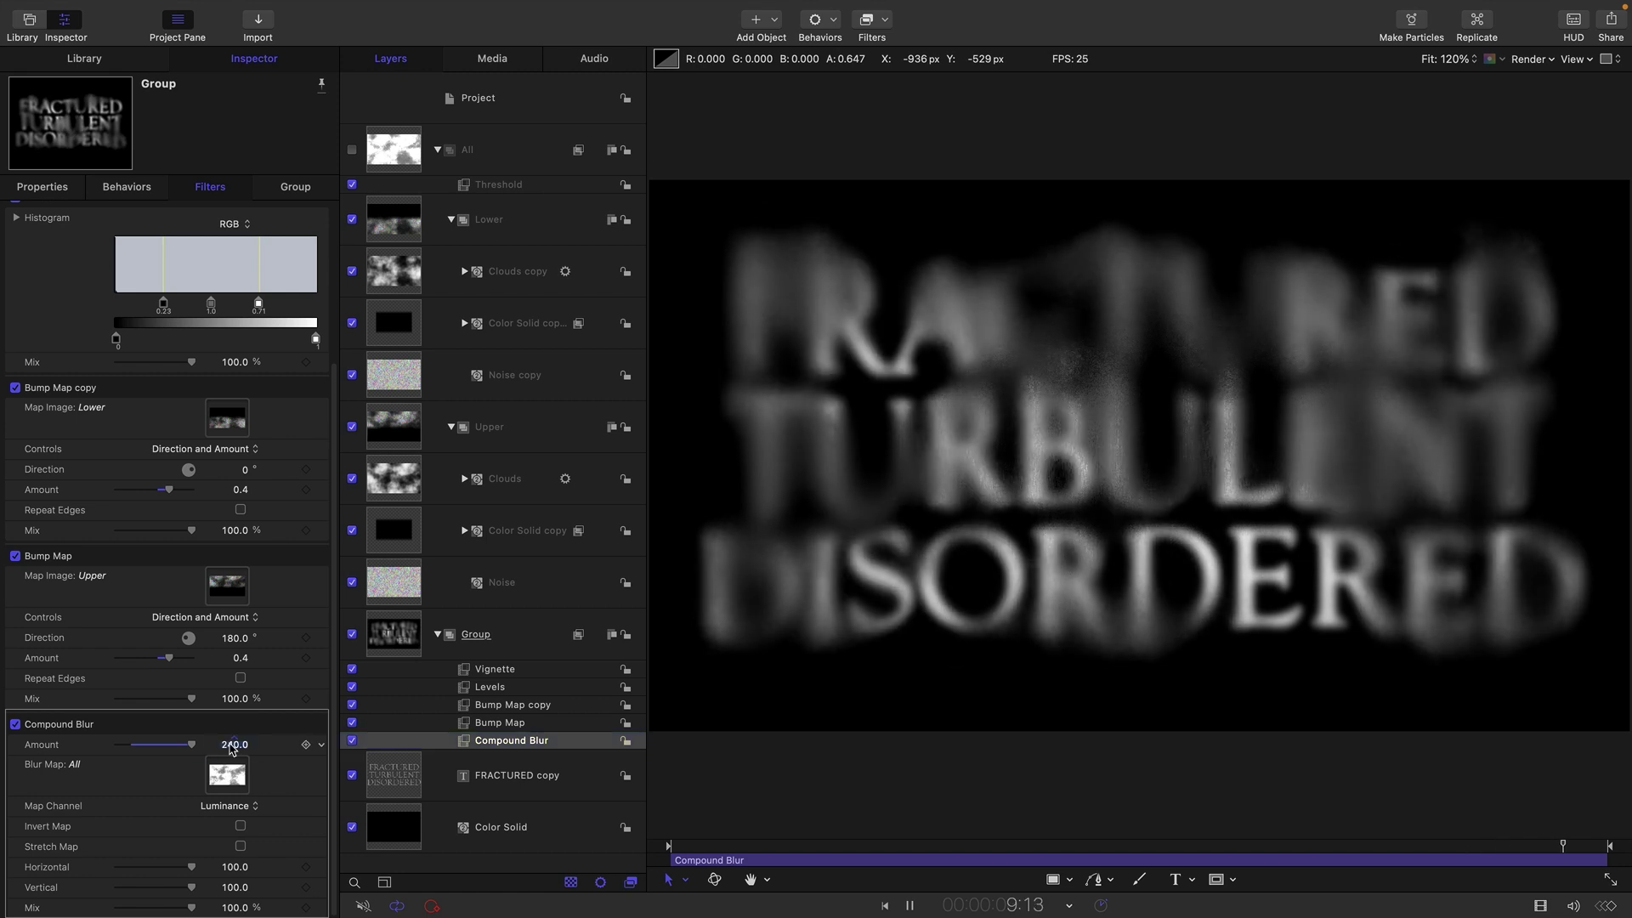
pyautogui.write('180.0')
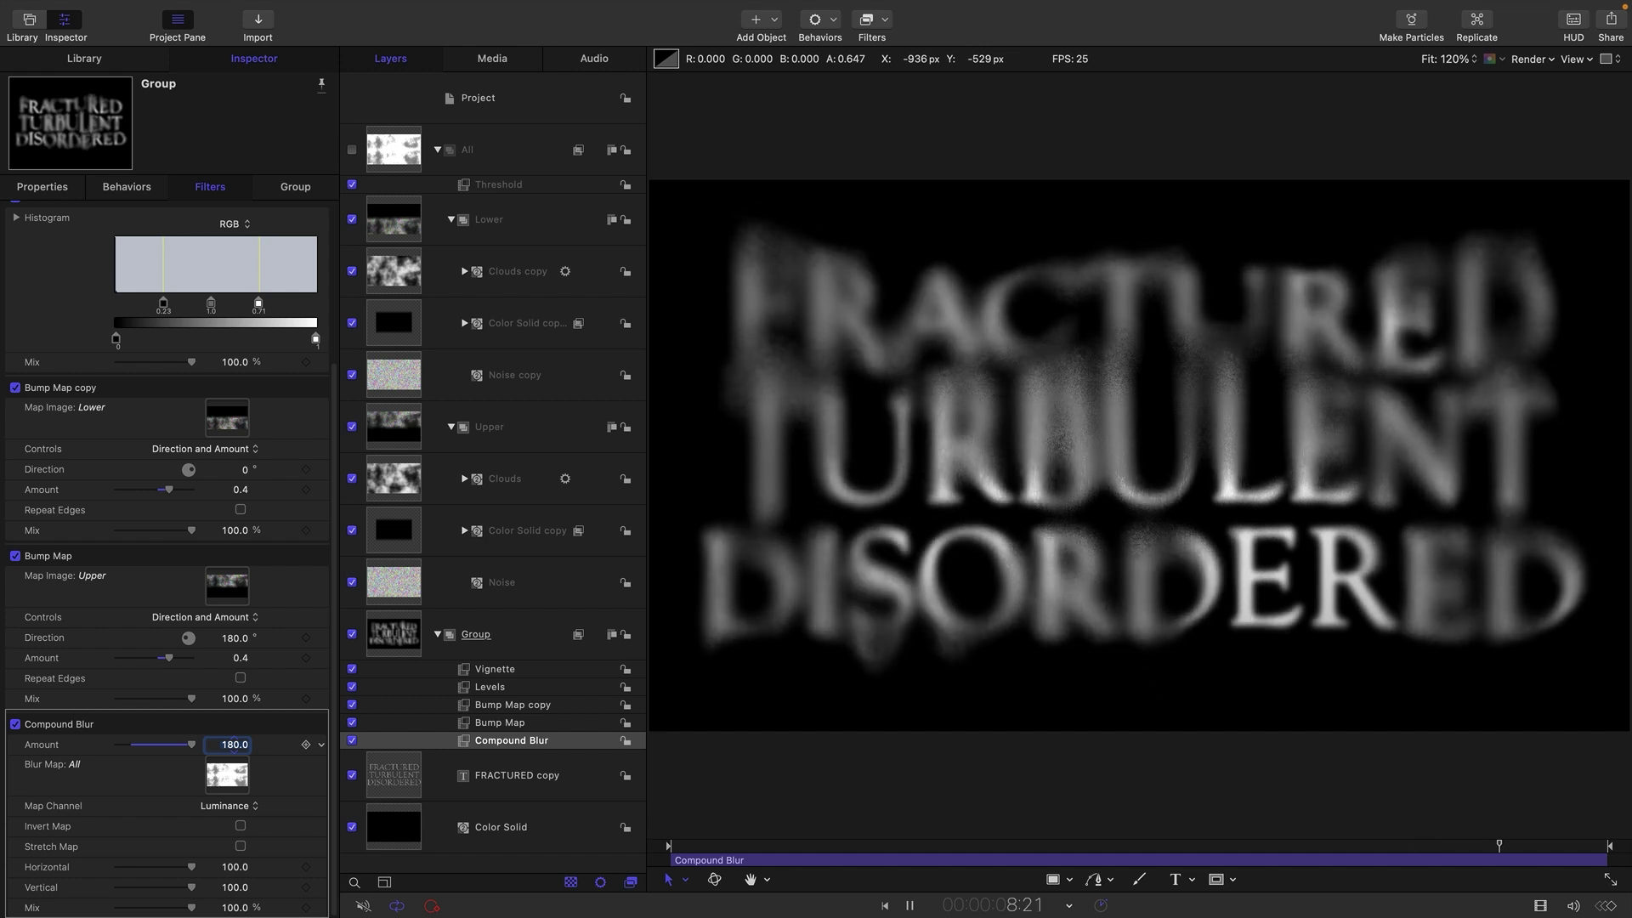
pyautogui.click(352, 740)
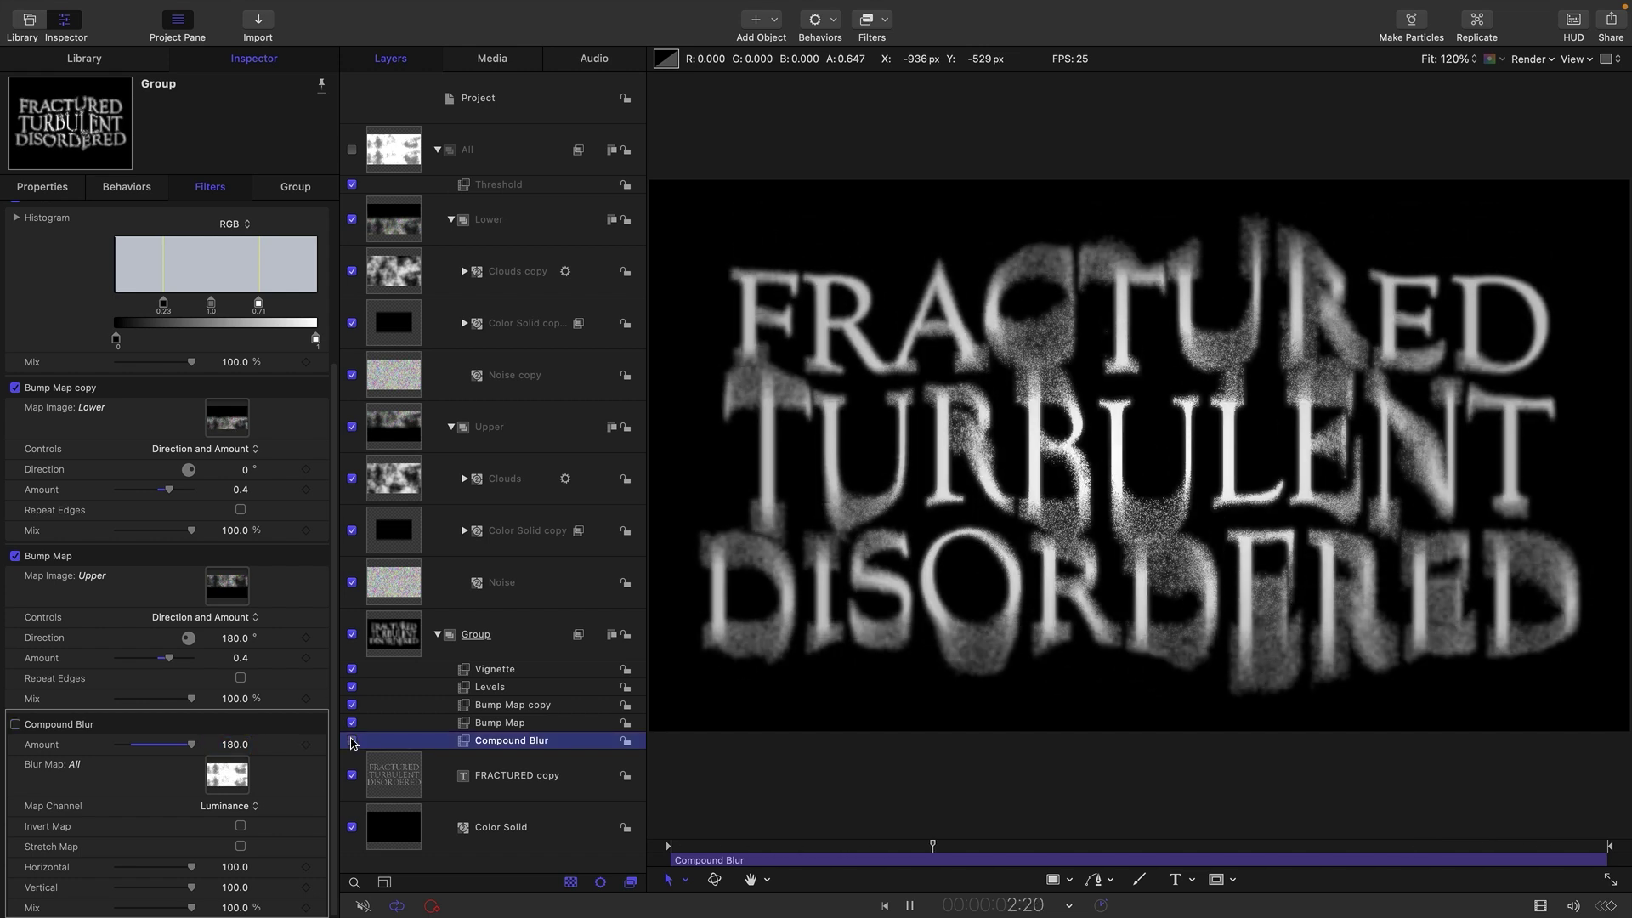
pyautogui.click(352, 740)
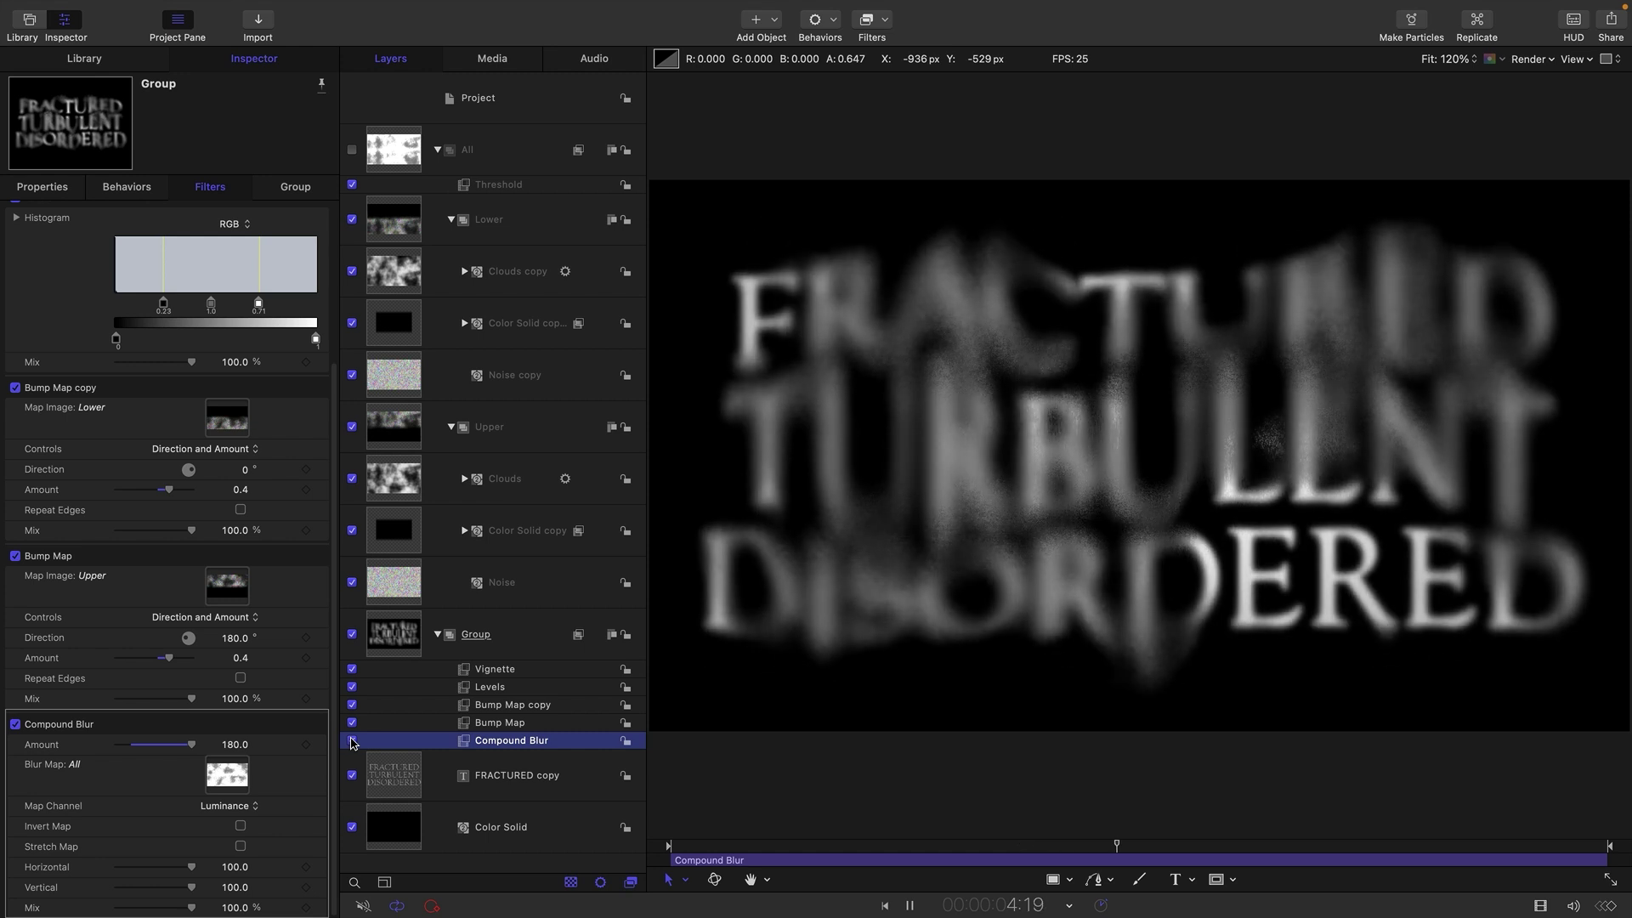